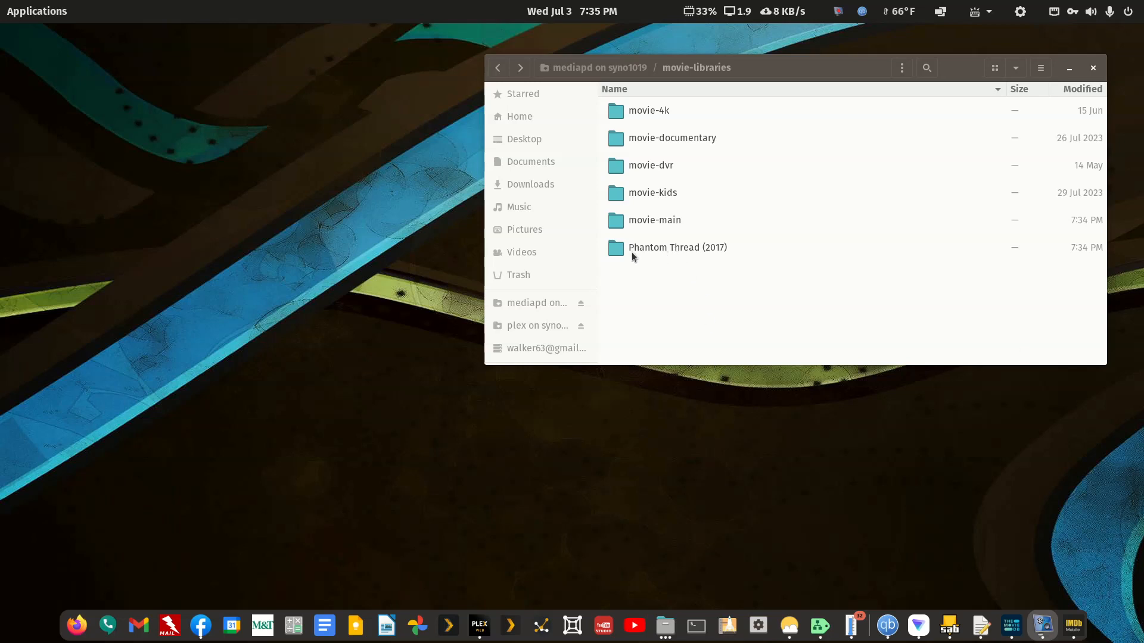
Check the Phantom Thread (2017) folder's contents and compare its title and year with the movie's TMDB and IMDb pages
double_click(721, 248)
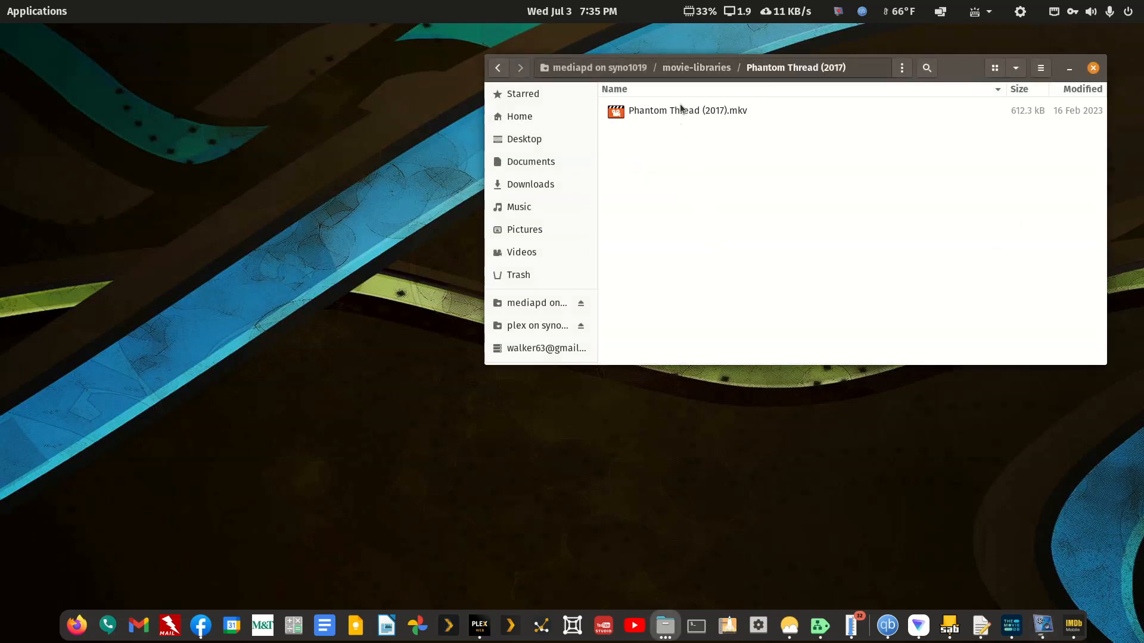
click(498, 67)
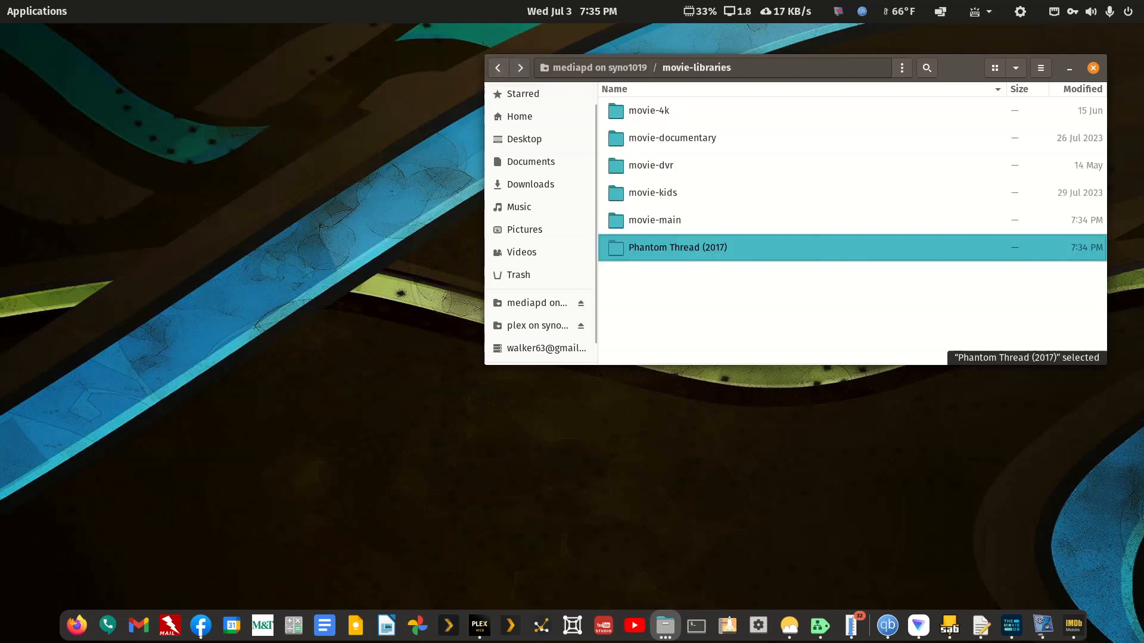
click(1012, 625)
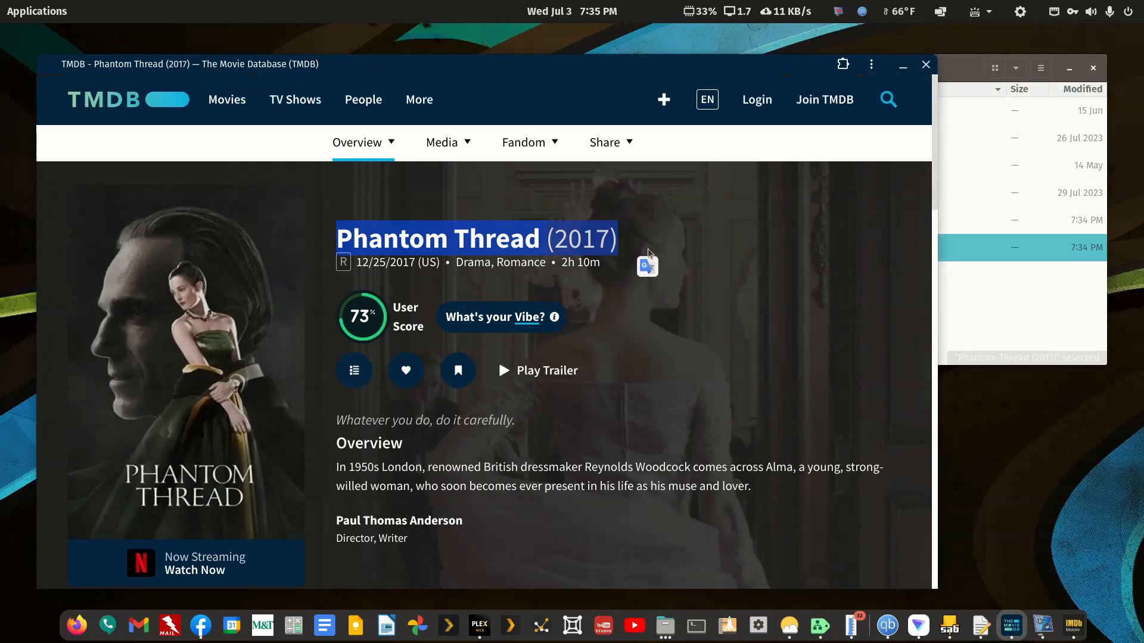
click(625, 242)
drag(627, 241, 335, 231)
click(1068, 626)
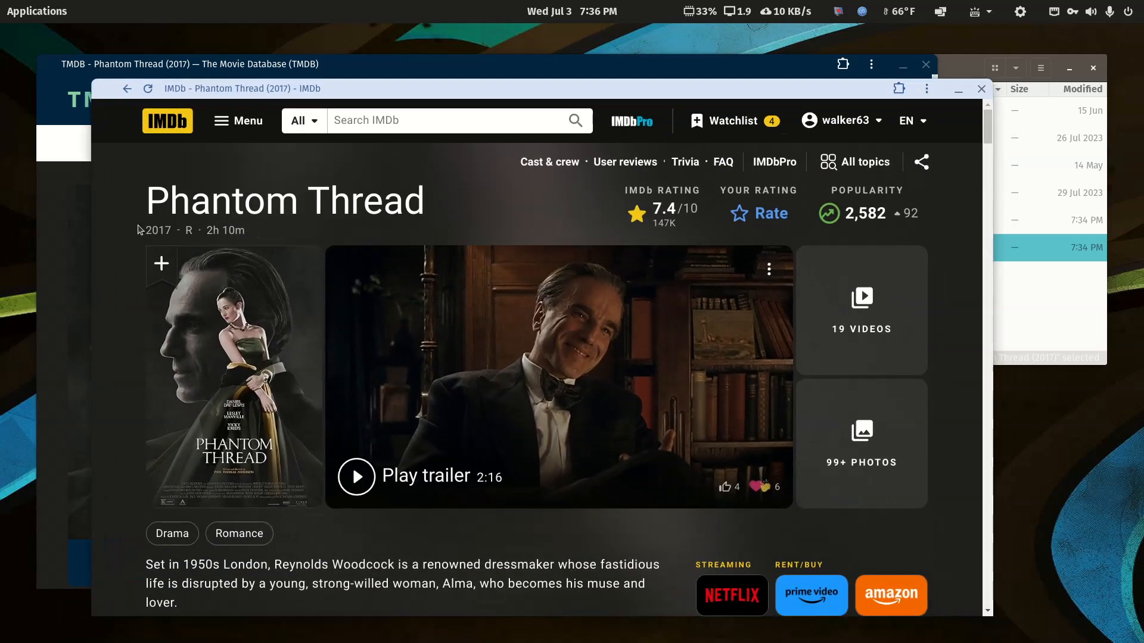
drag(146, 203, 171, 233)
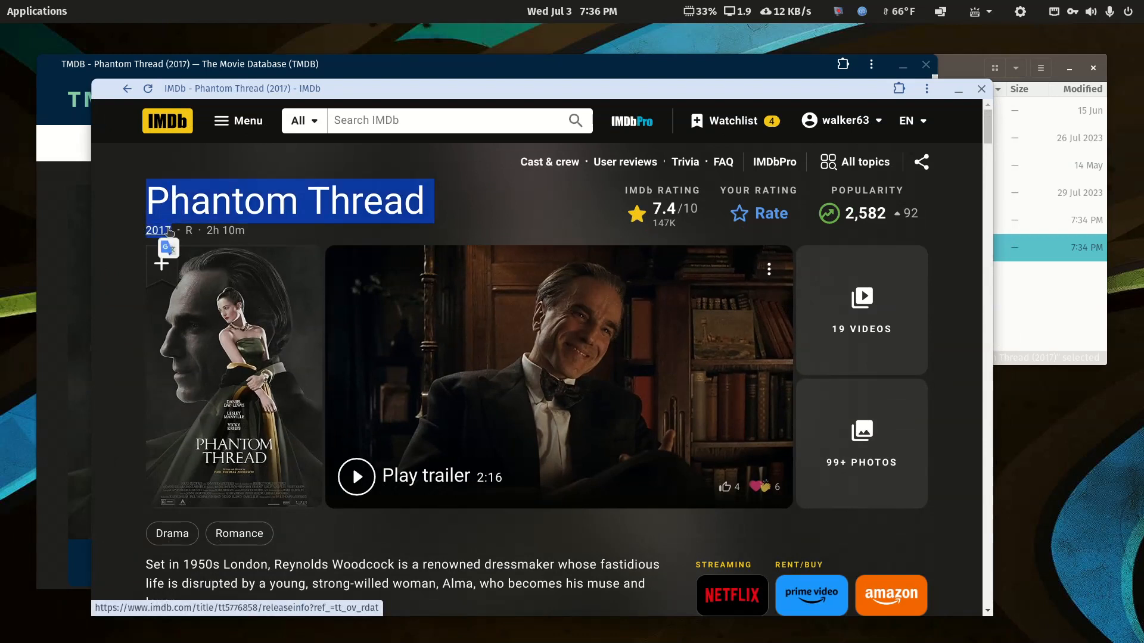
click(958, 90)
click(619, 240)
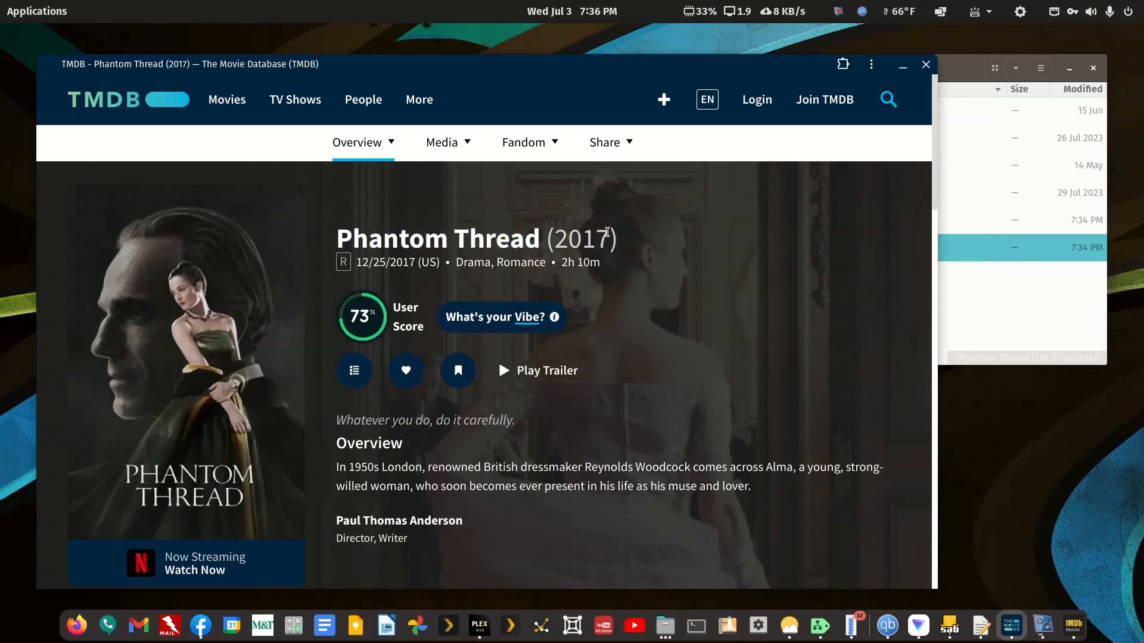
drag(620, 239, 343, 237)
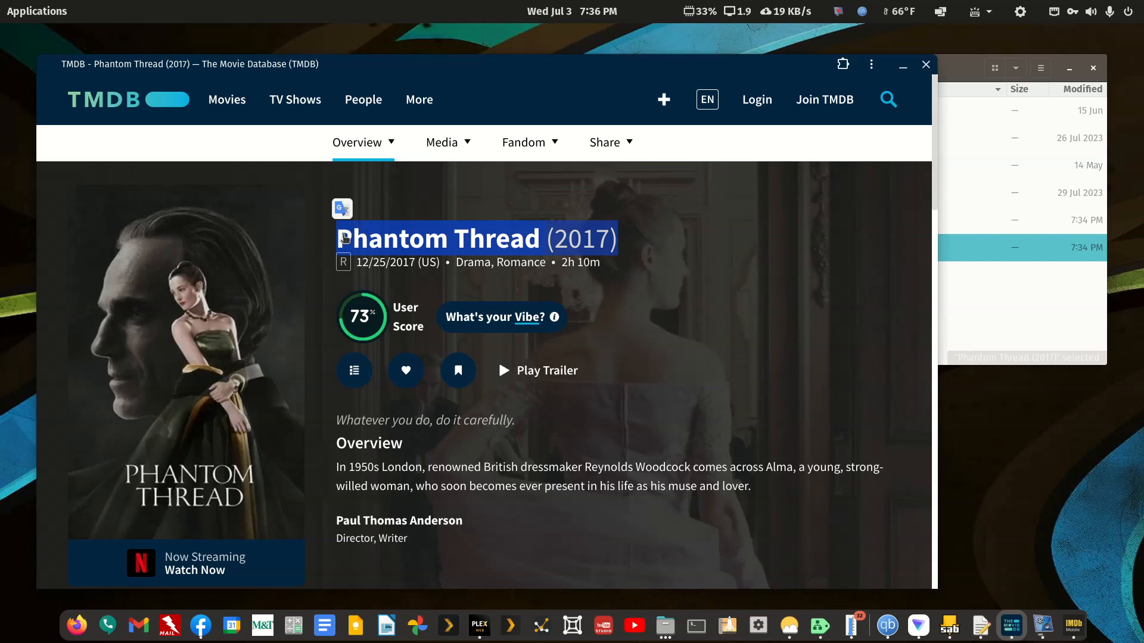
Switch back to the file manager and compare the names of the Phantom Thread (2017) folder and its .mkv file
click(902, 67)
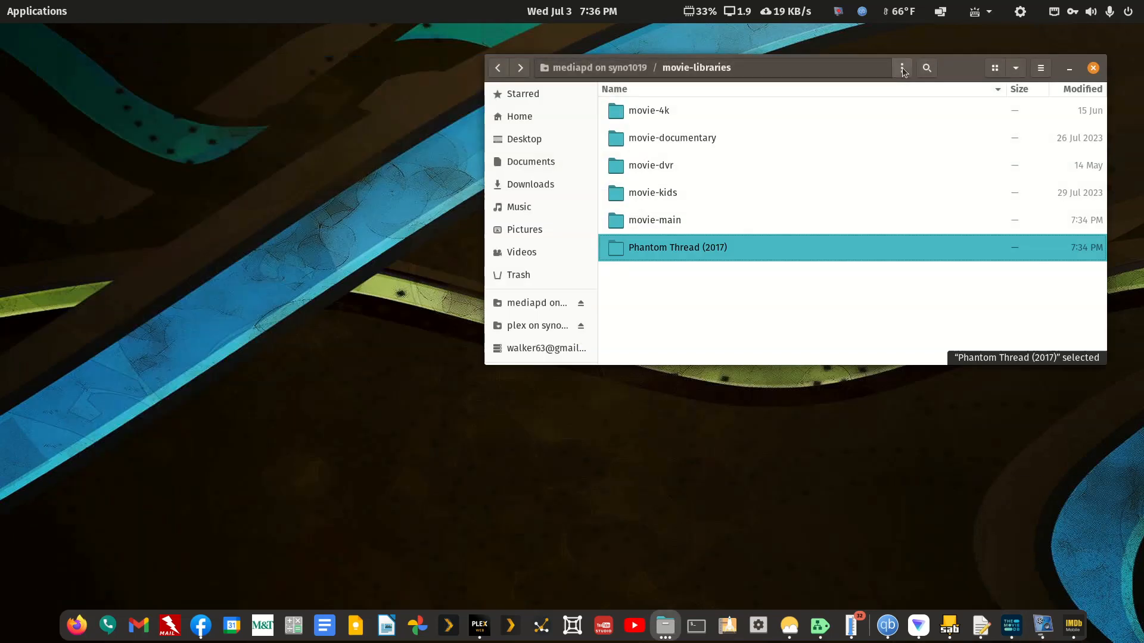
click(704, 336)
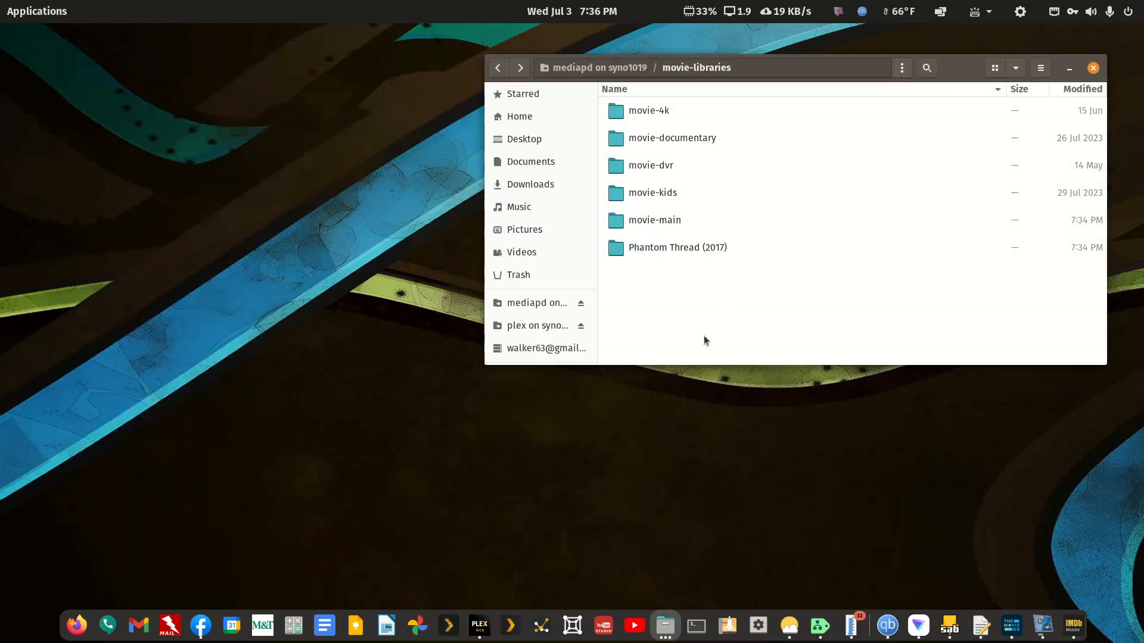
double_click(687, 248)
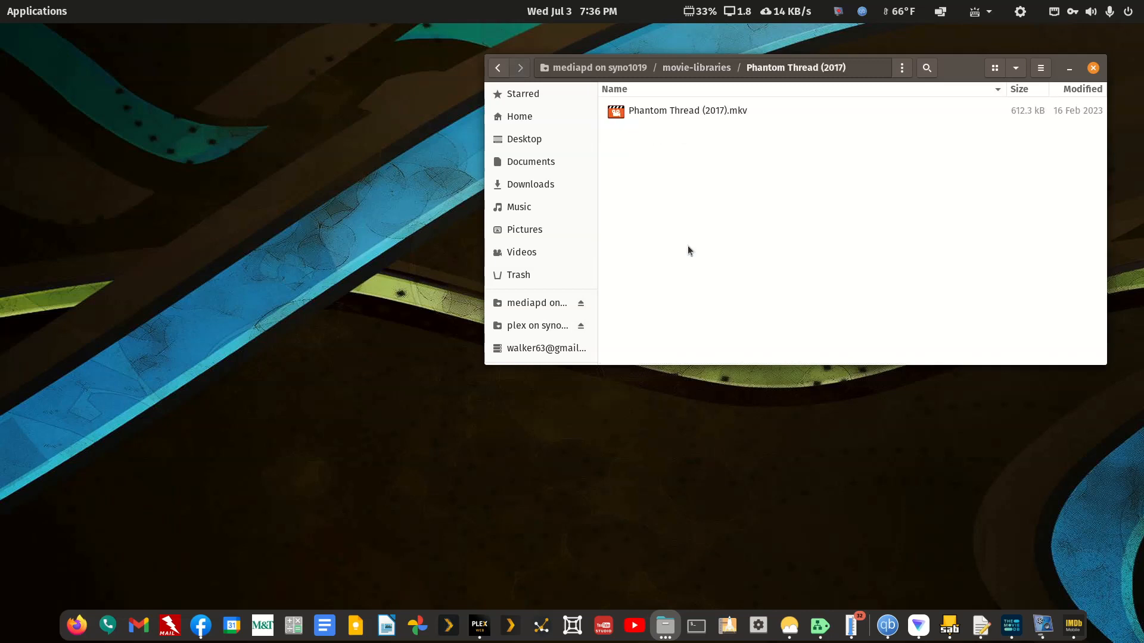
click(695, 110)
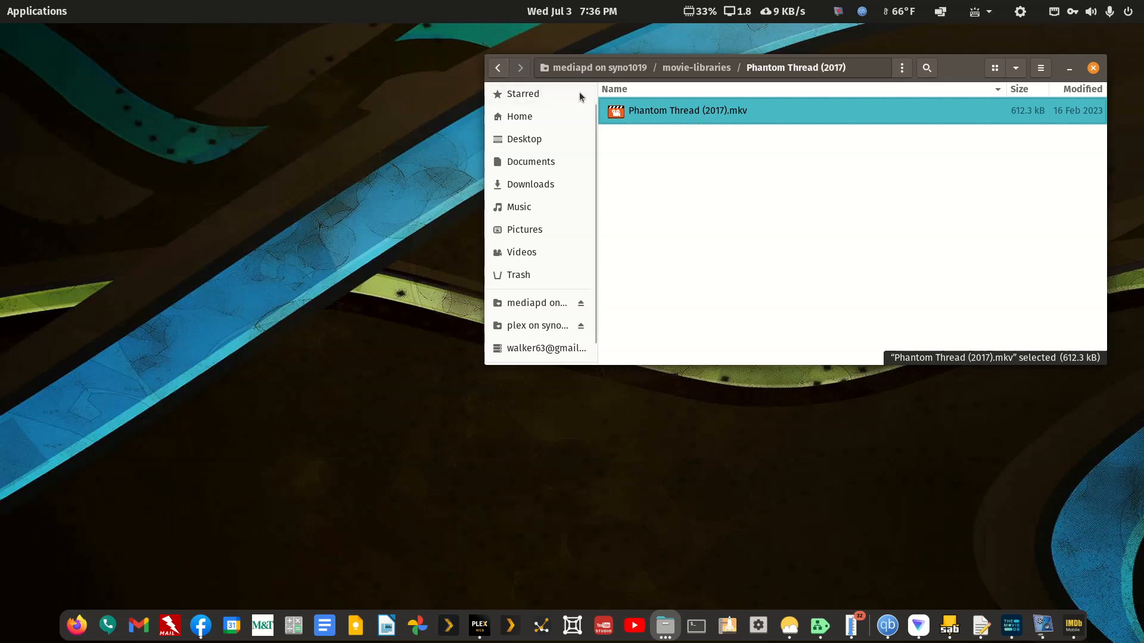
click(494, 70)
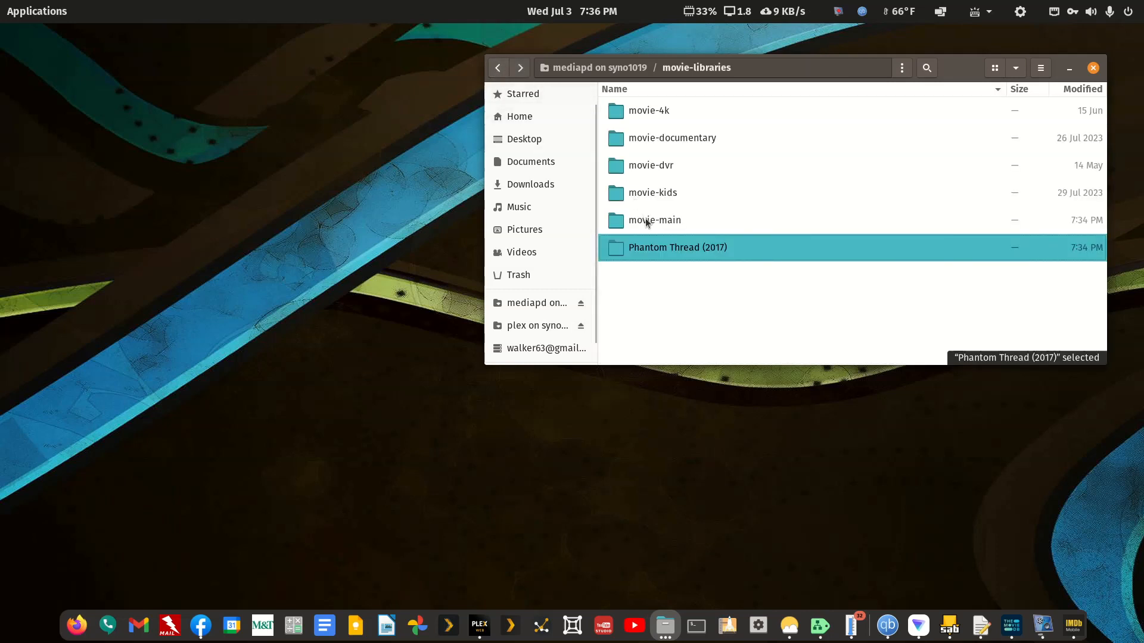
Examine the folder naming in movie-main and the file naming inside the Big Buck Bunny (2008) folder
double_click(646, 218)
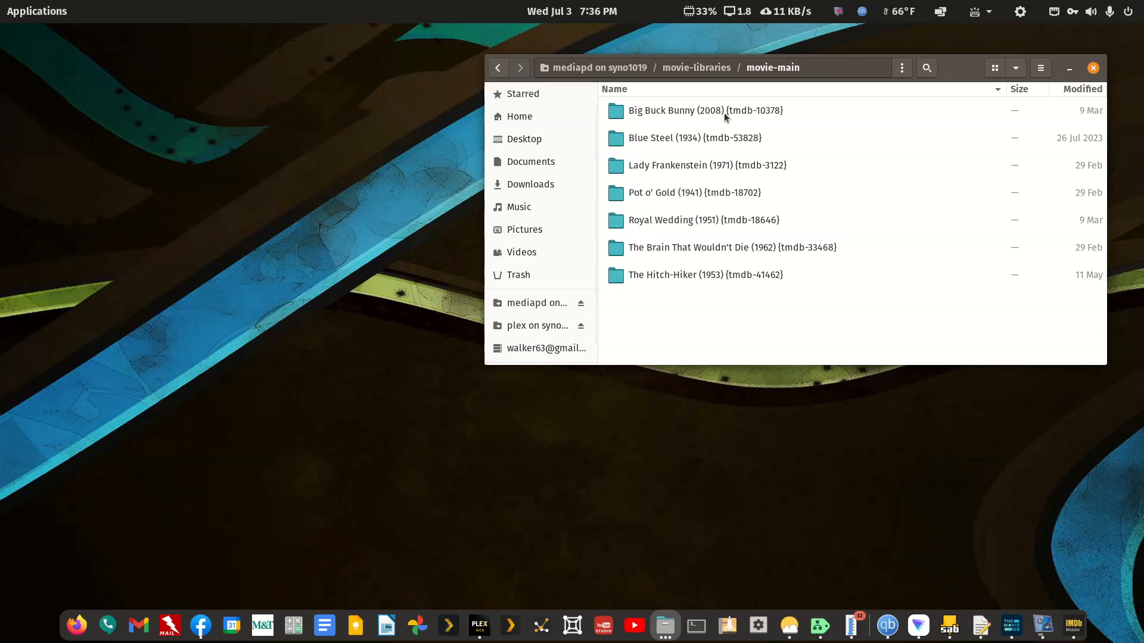
double_click(726, 113)
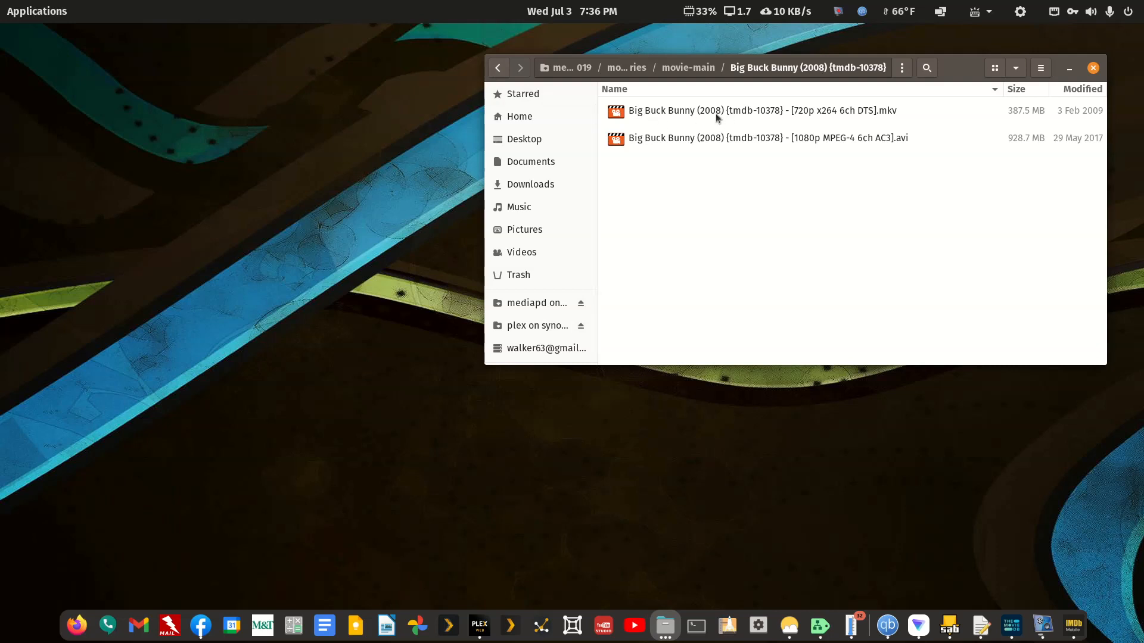
key(alt+Up)
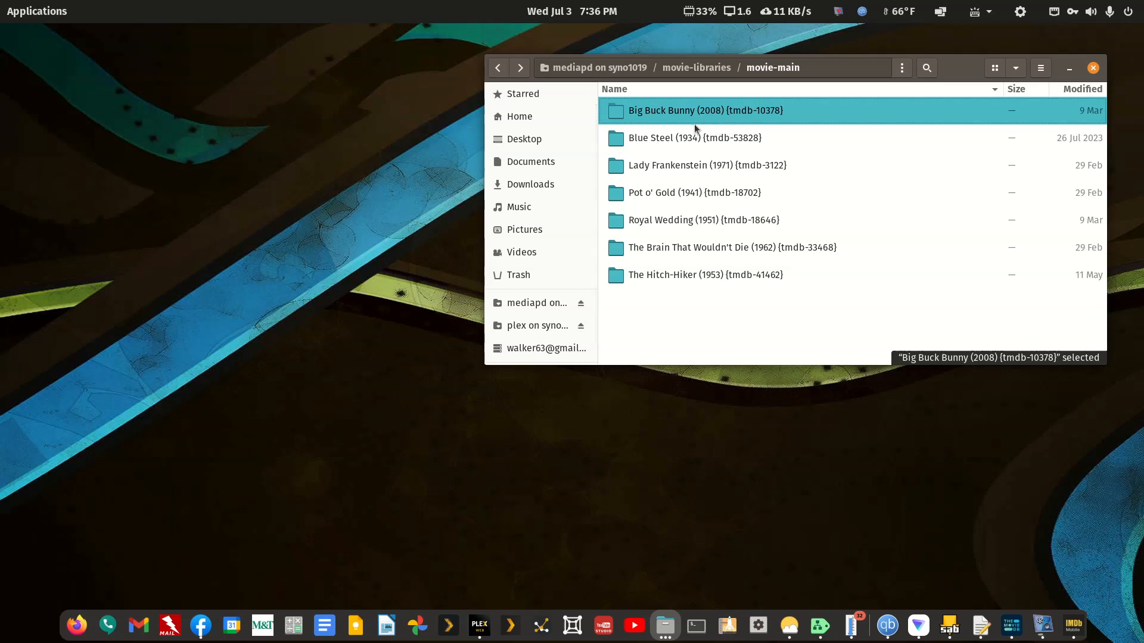
click(500, 70)
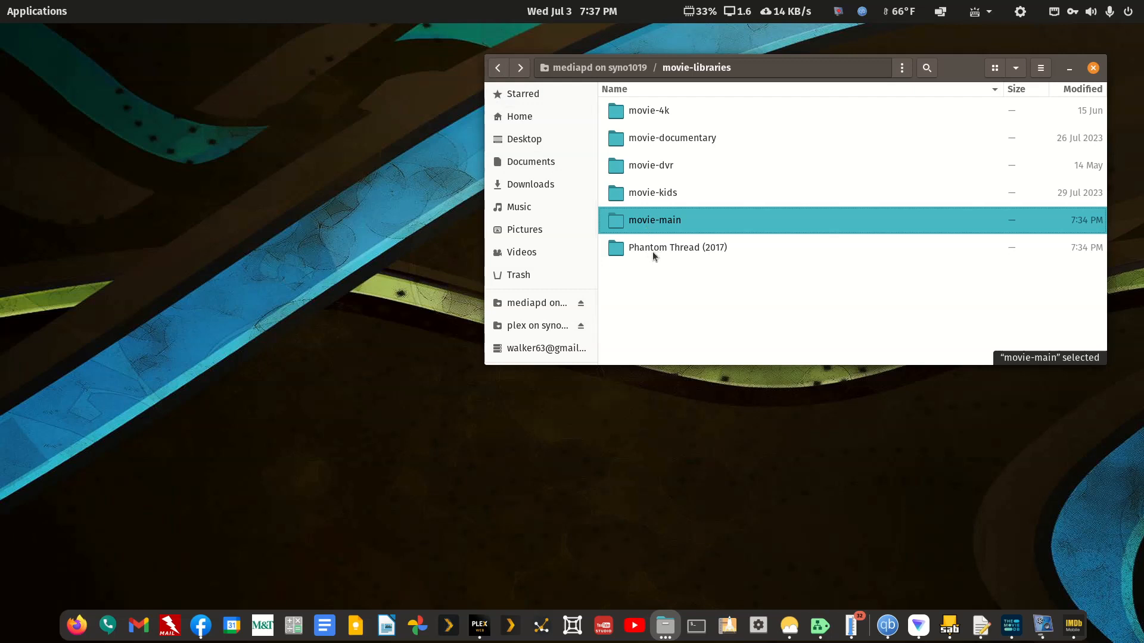
Switch to Plex and scan the Movies library's files
click(482, 625)
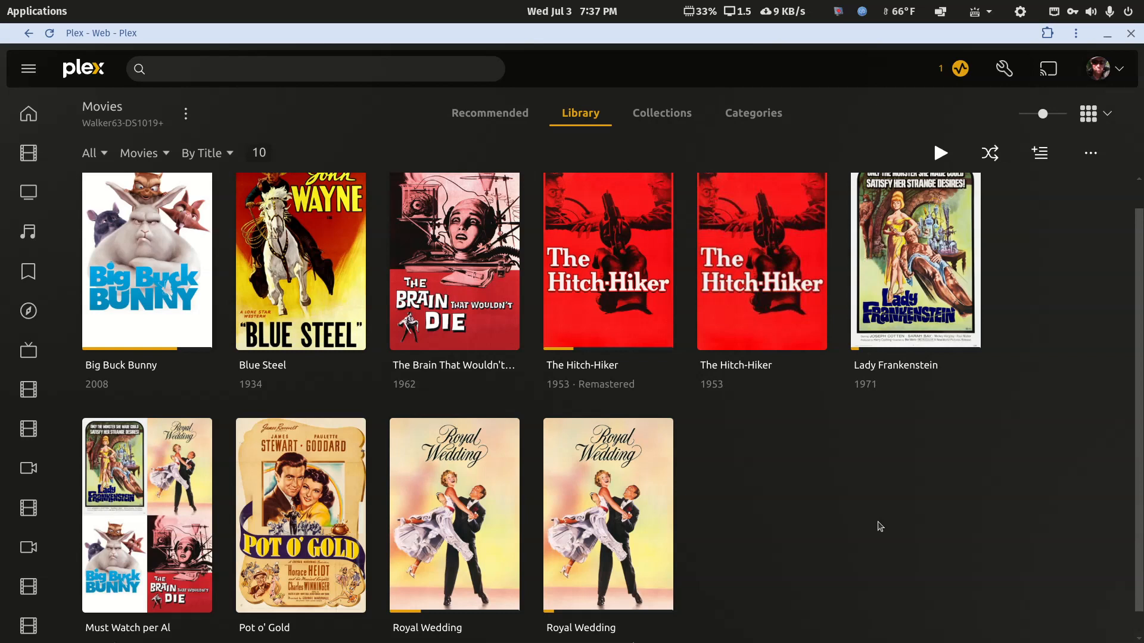
scroll(879, 526, up, 1)
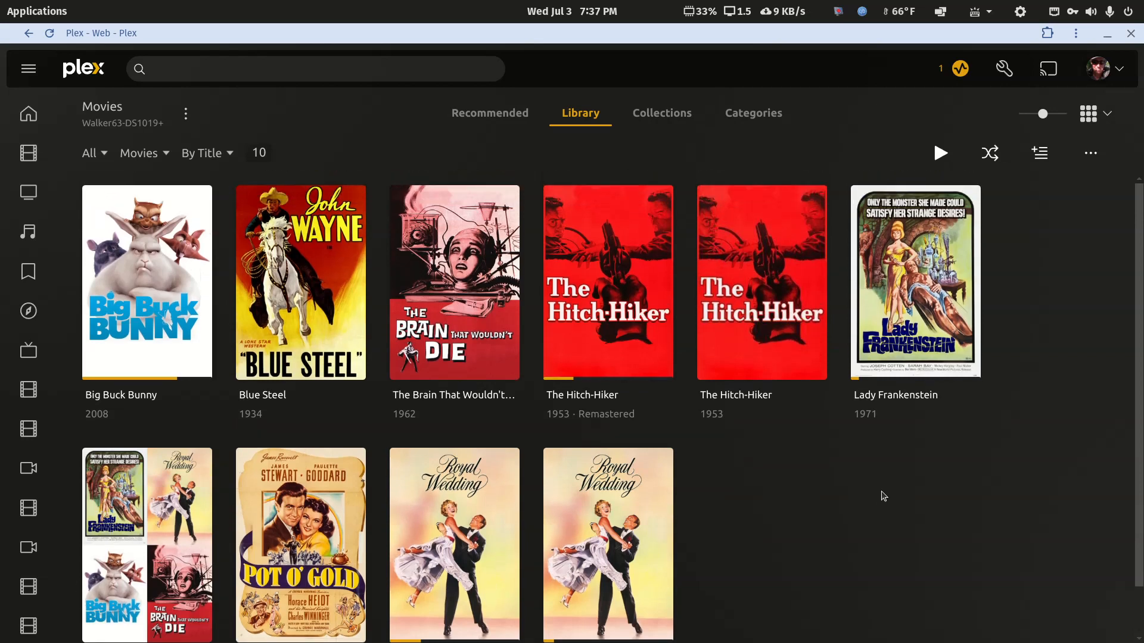
click(187, 115)
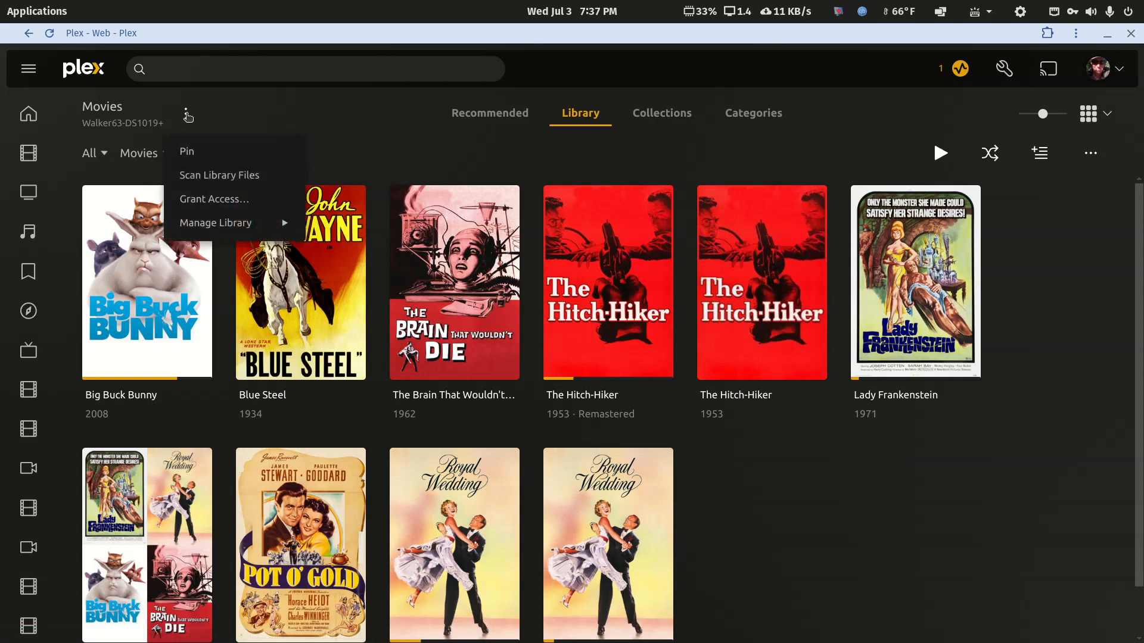
click(211, 176)
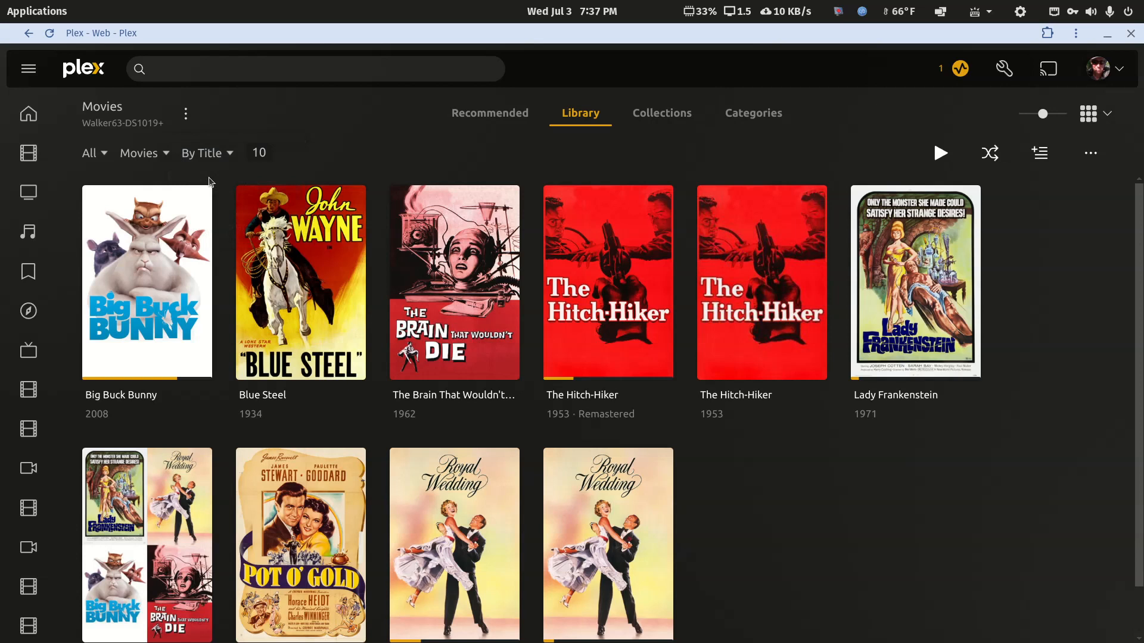
Empty the trash of the Movies library
click(186, 115)
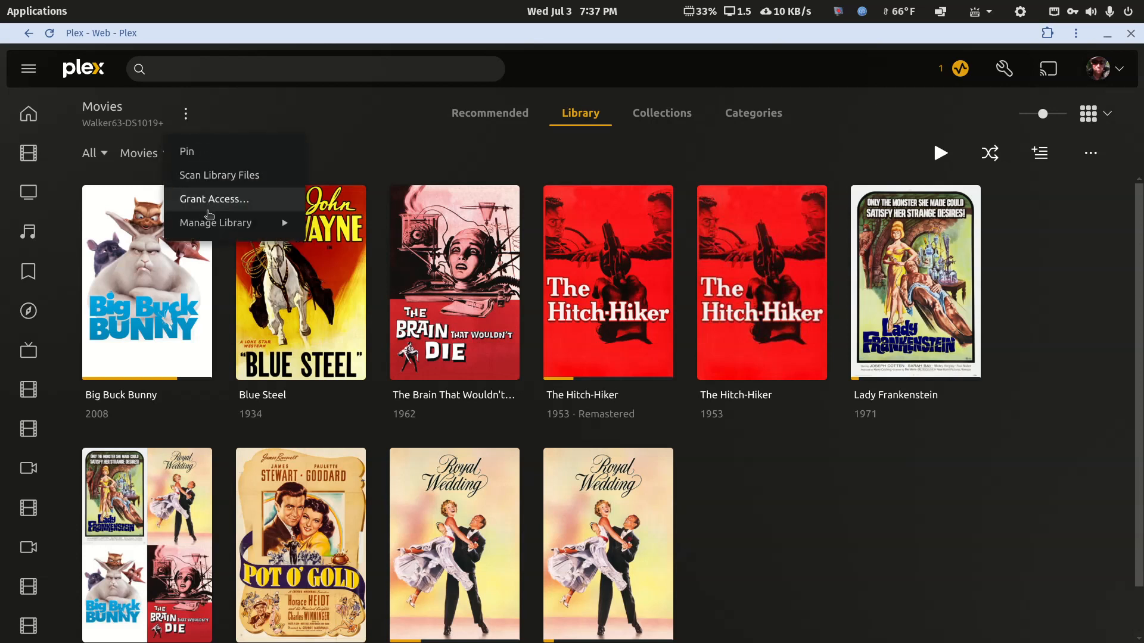
mouse_move(210, 224)
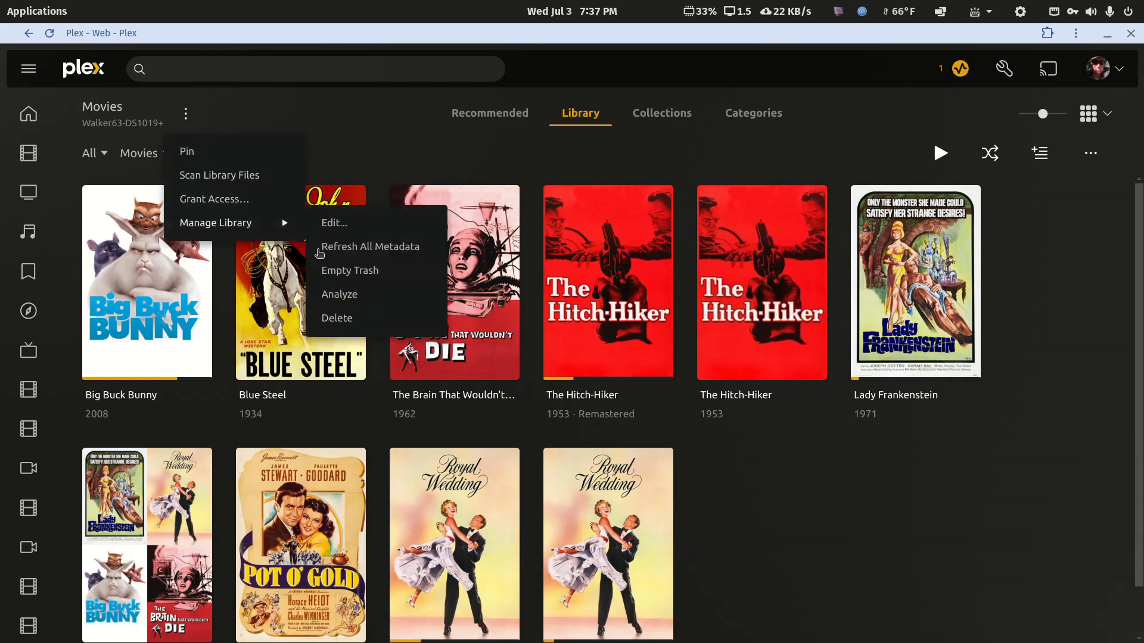
click(344, 280)
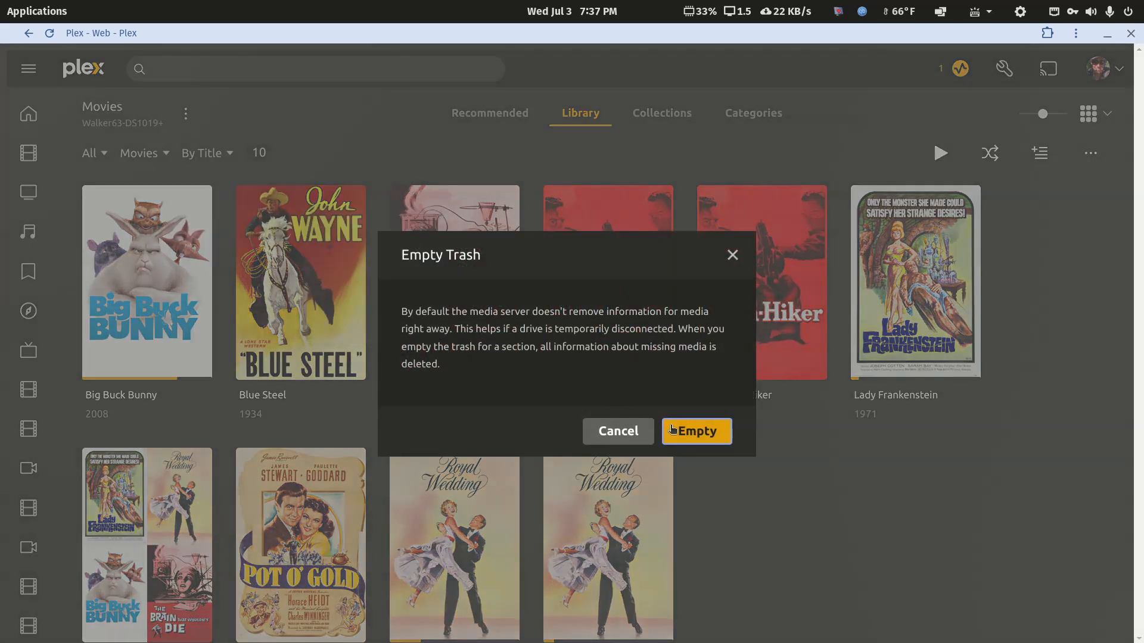
click(666, 427)
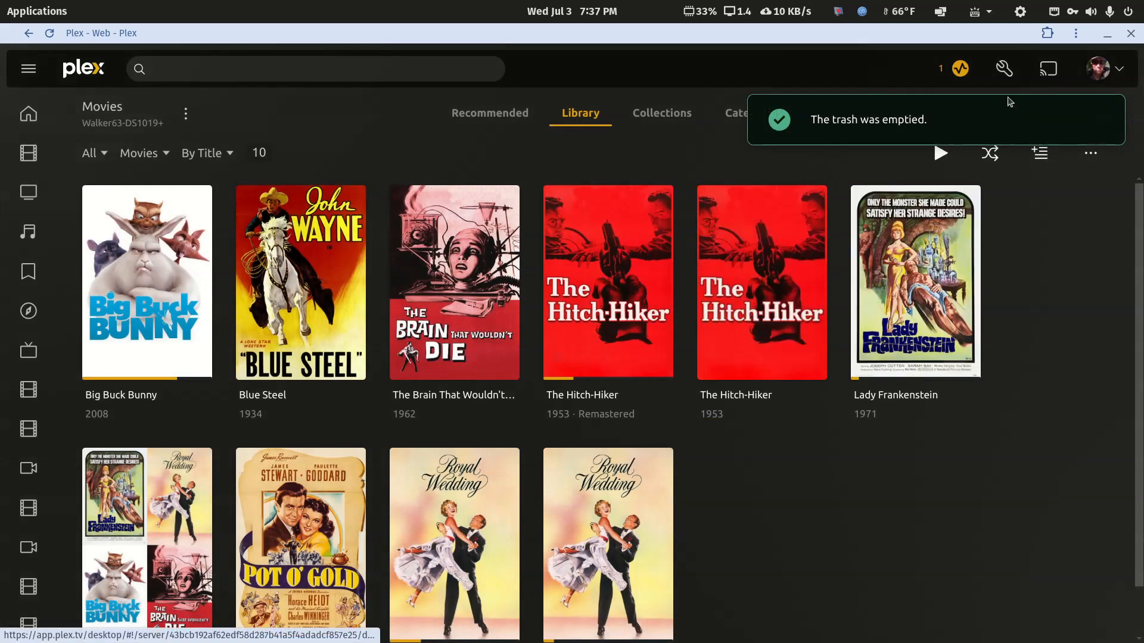
Clean the metadata bundles from the Plex server's Troubleshooting settings
click(1004, 69)
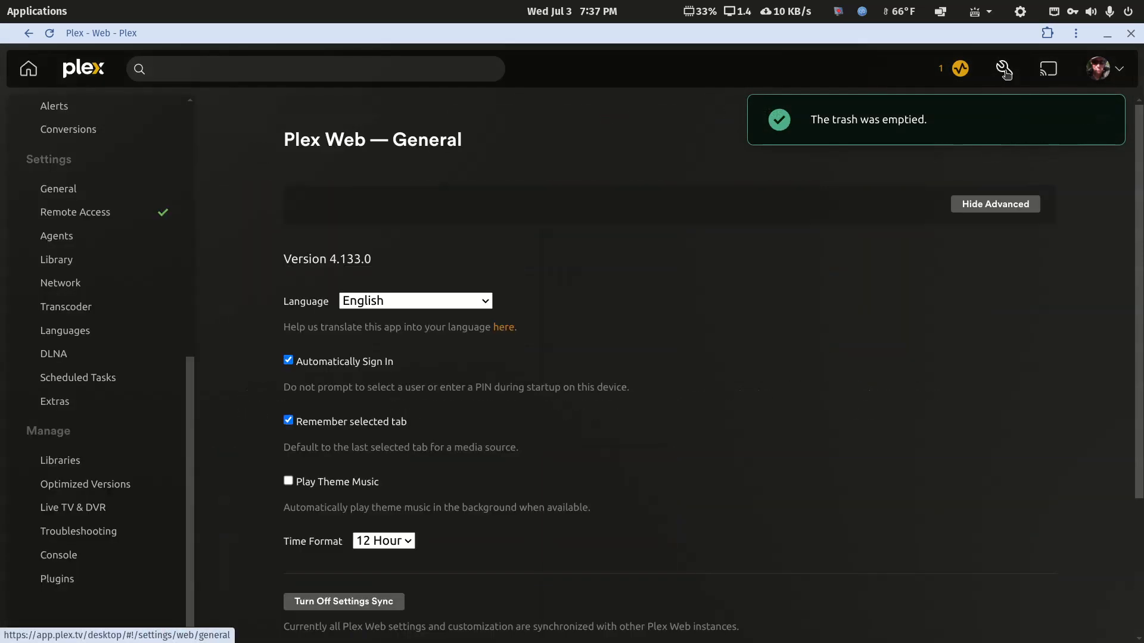
click(66, 532)
click(364, 285)
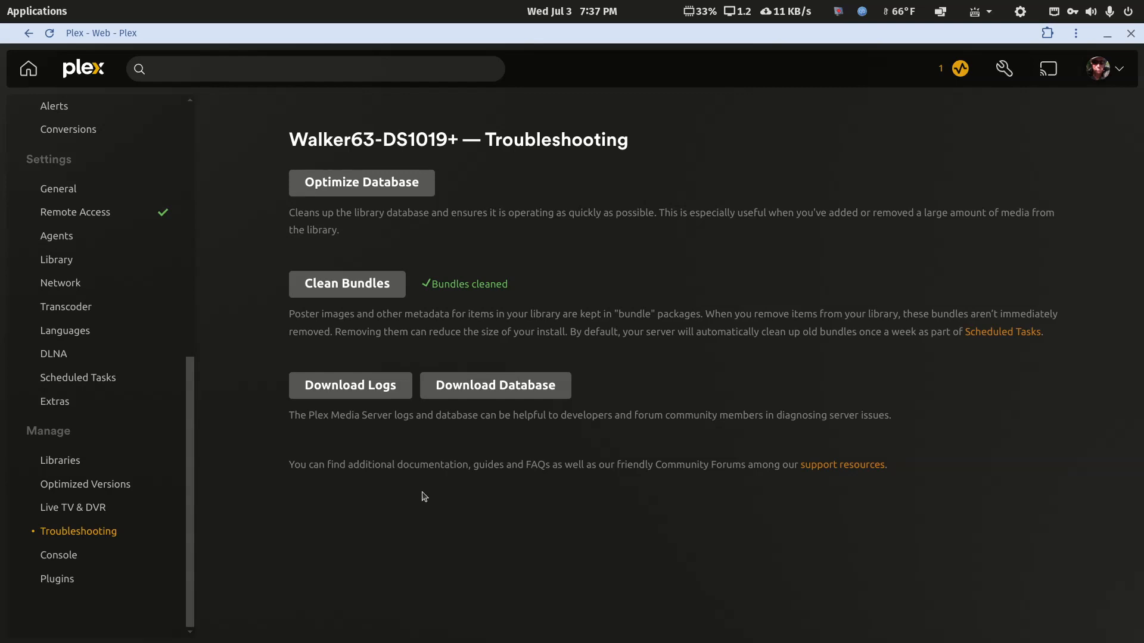
Return to the Movies library and review the Scanner and Agent choices in its advanced settings
drag(187, 426, 197, 206)
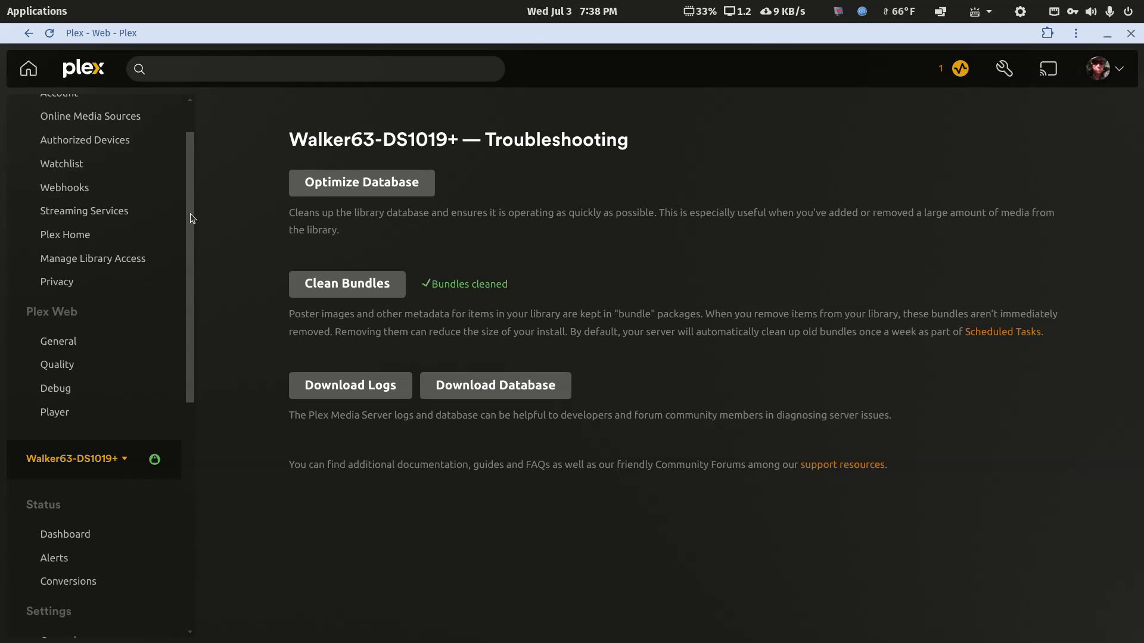
click(27, 34)
click(28, 34)
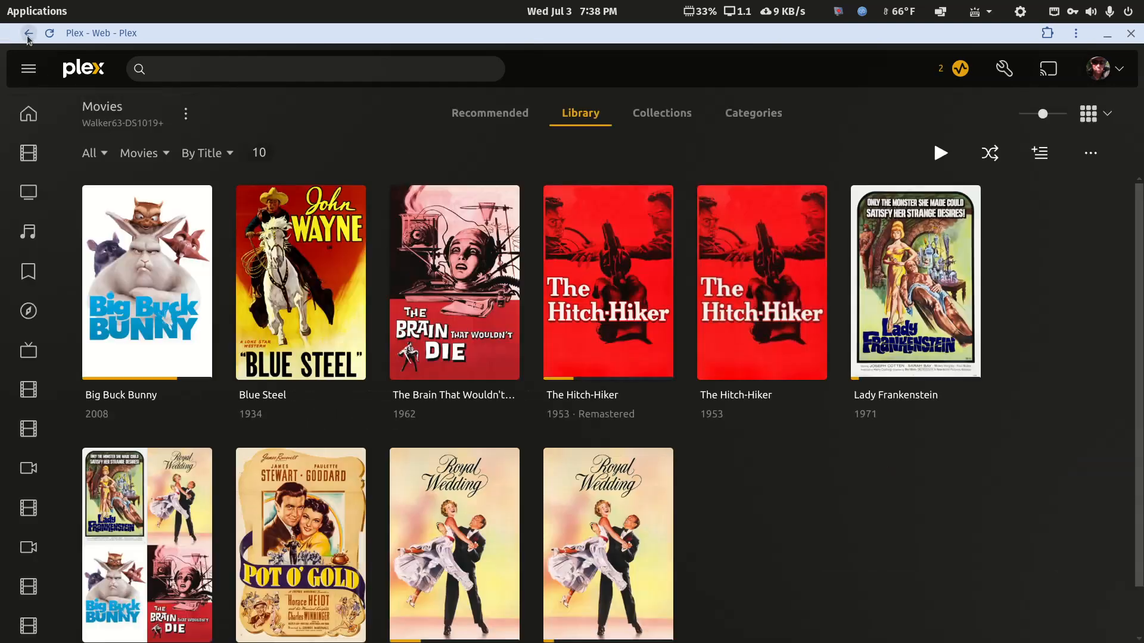
click(186, 115)
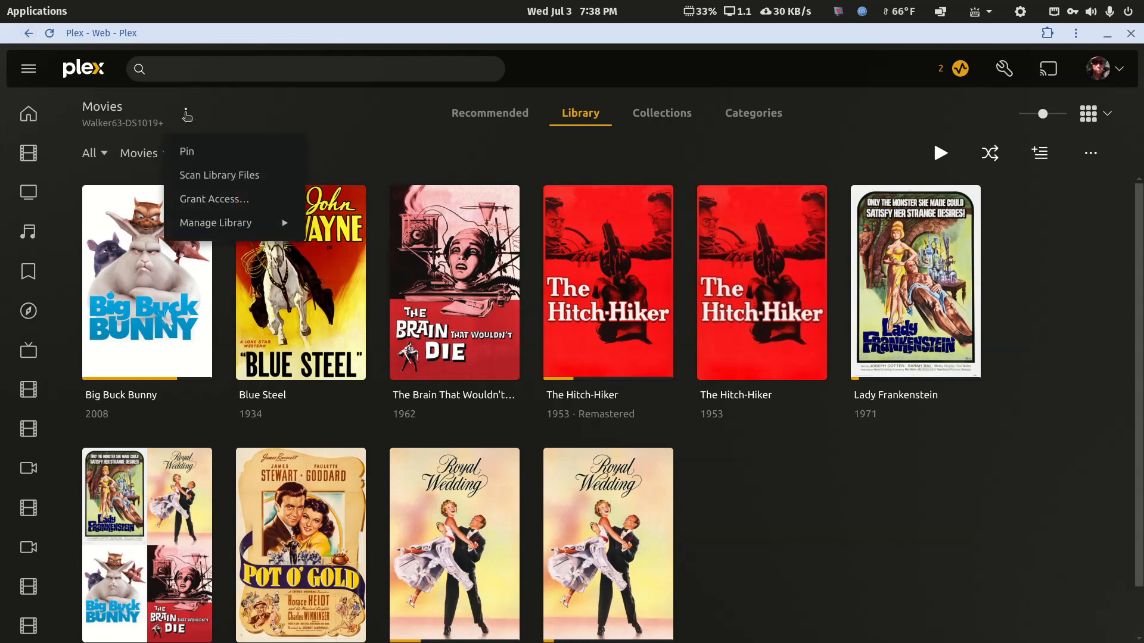
mouse_move(209, 224)
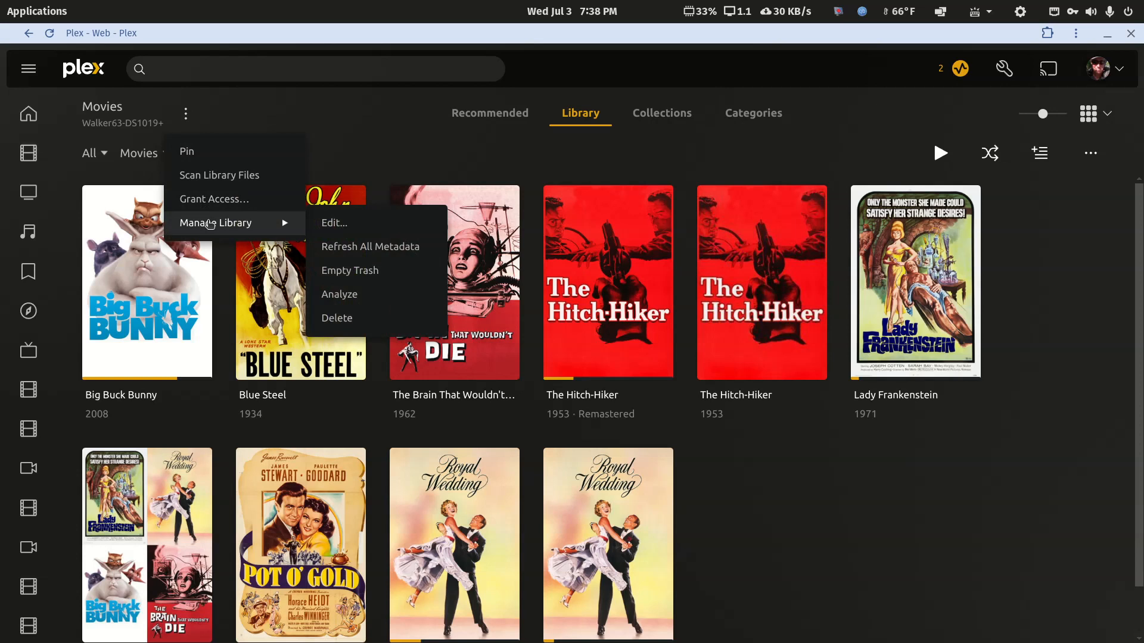
click(325, 223)
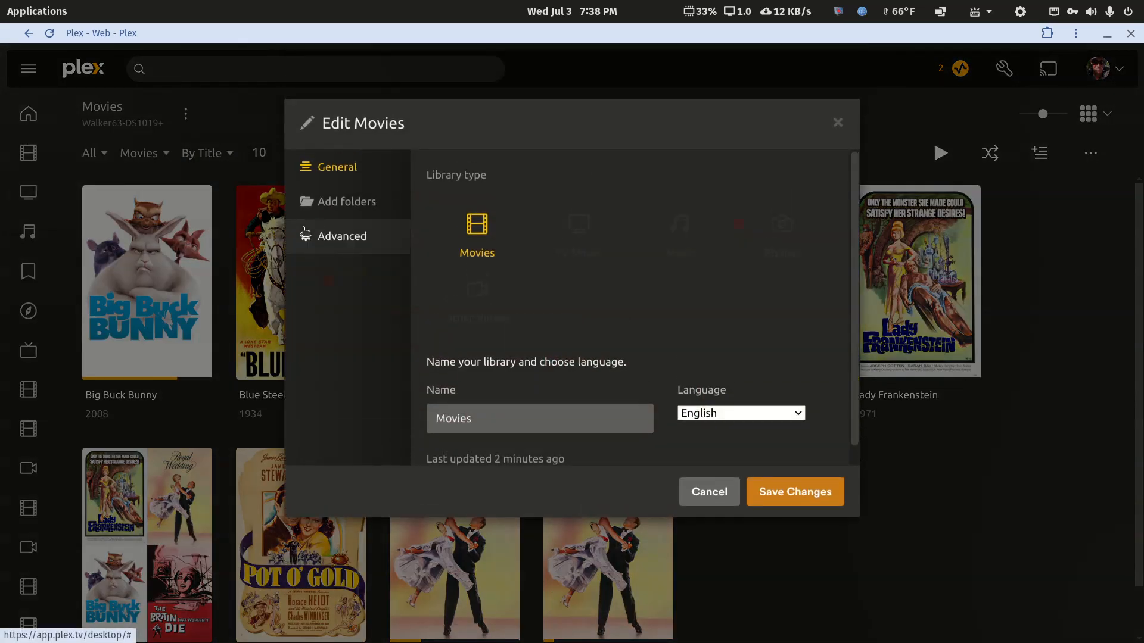
click(340, 237)
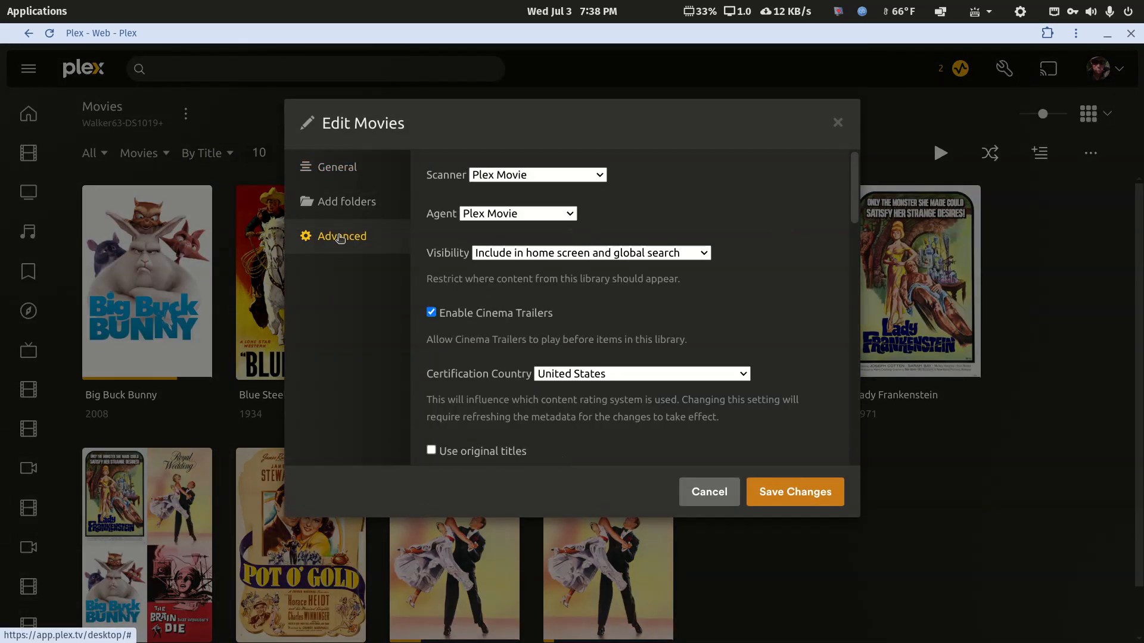
click(599, 175)
click(599, 176)
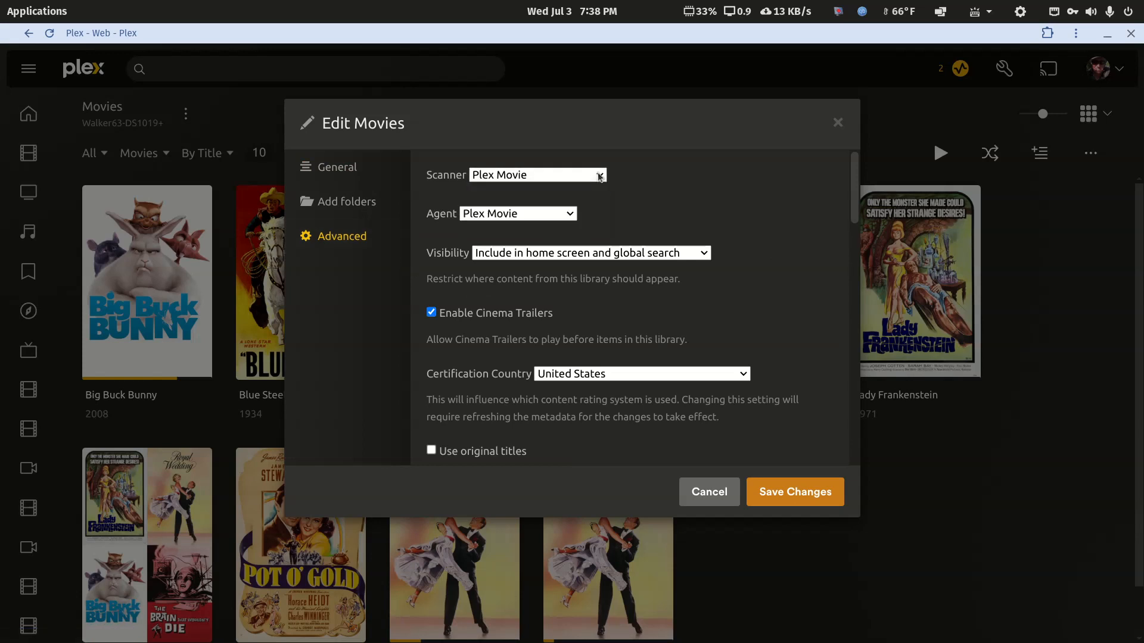
click(569, 215)
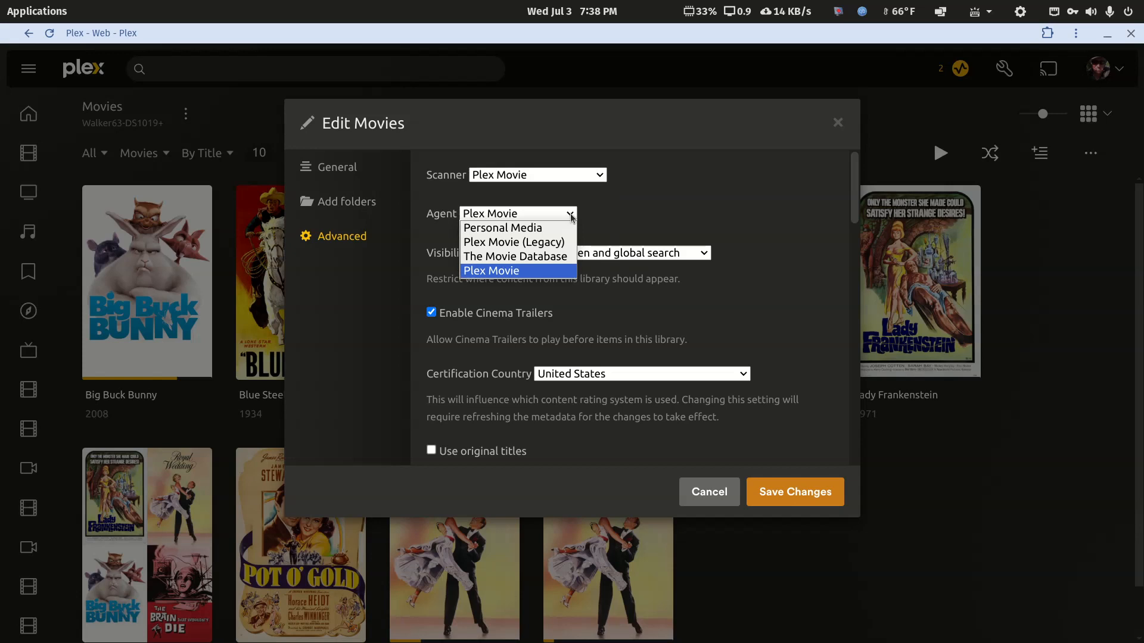
click(571, 216)
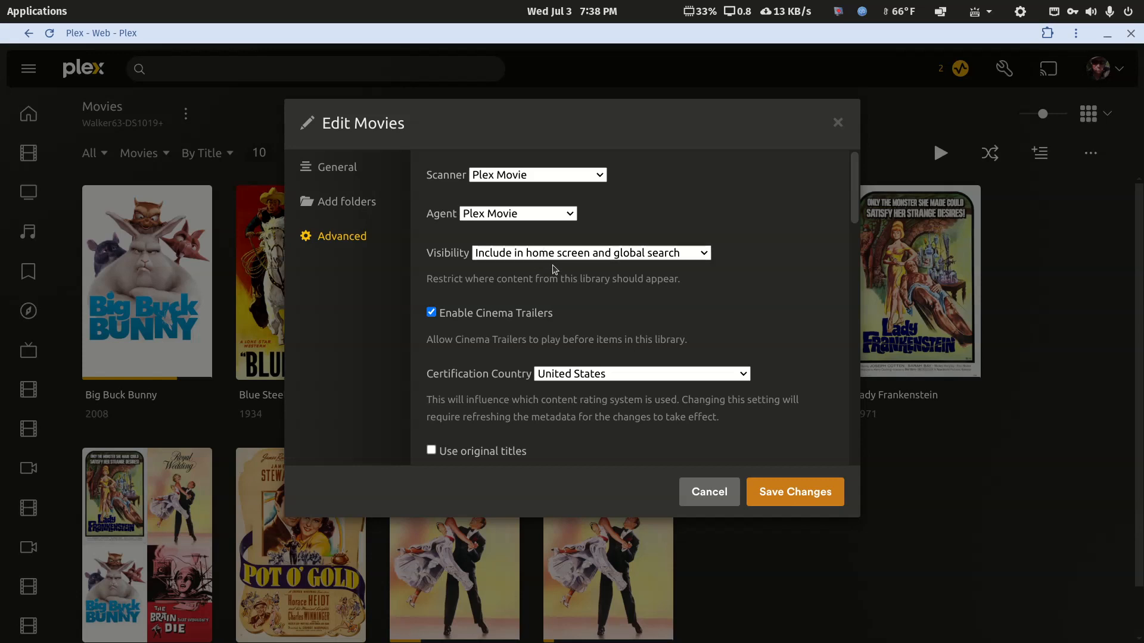
Review the minimum automatic collection size choices in the Movies library's advanced settings, leaving the selection as it is
scroll(551, 267, down, 10)
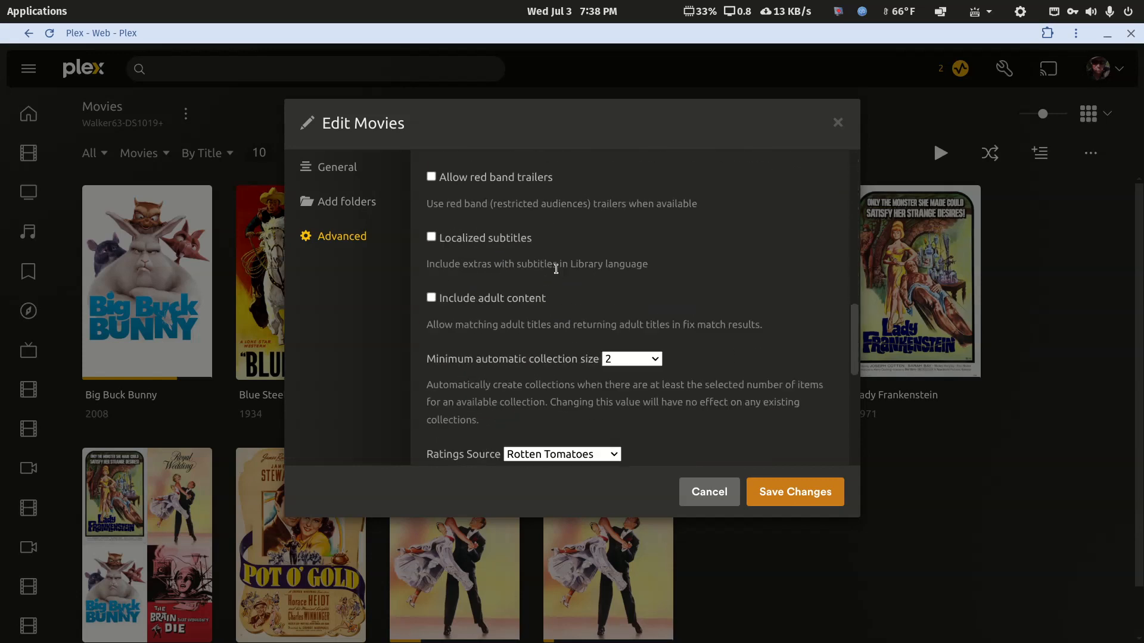
scroll(556, 269, down, 3)
scroll(555, 268, down, 3)
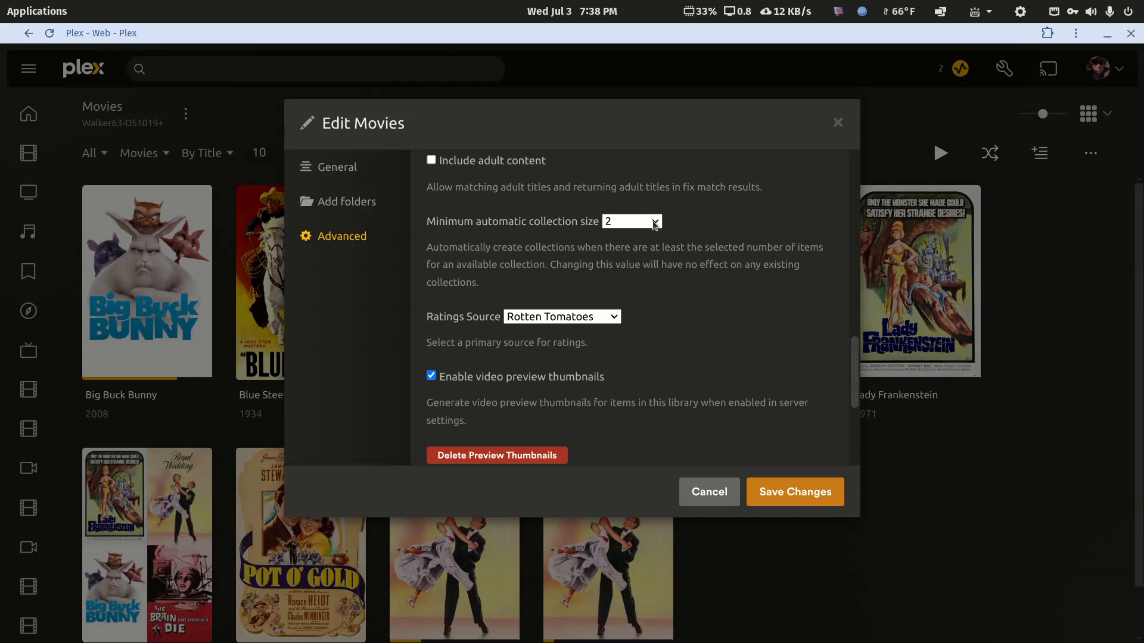
click(655, 224)
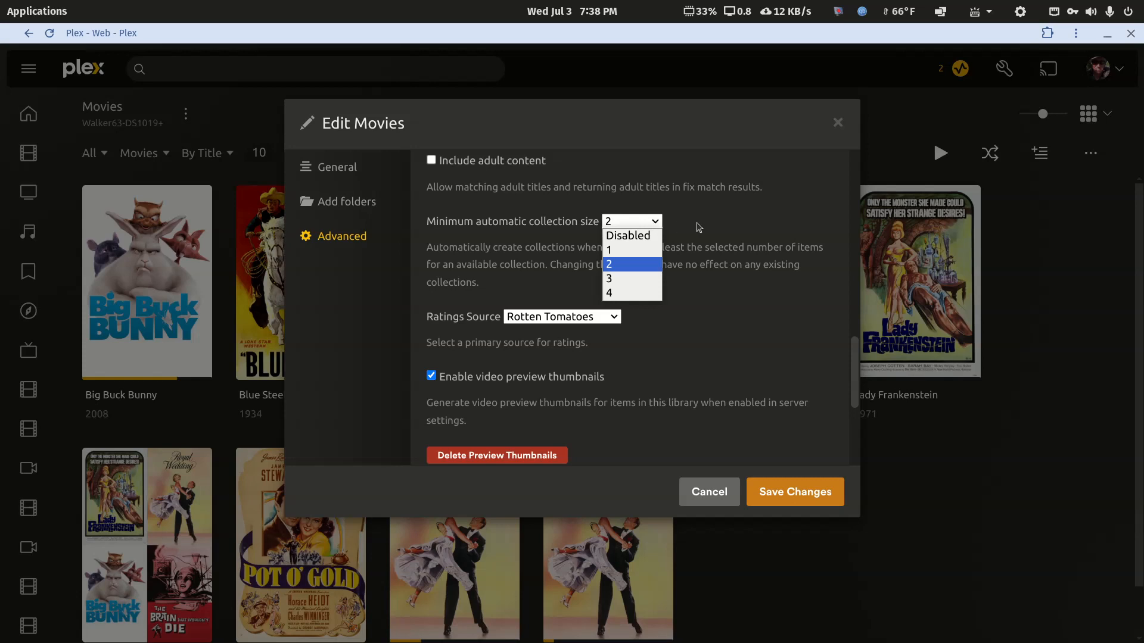
click(722, 224)
scroll(633, 316, down, 3)
scroll(633, 316, up, 9)
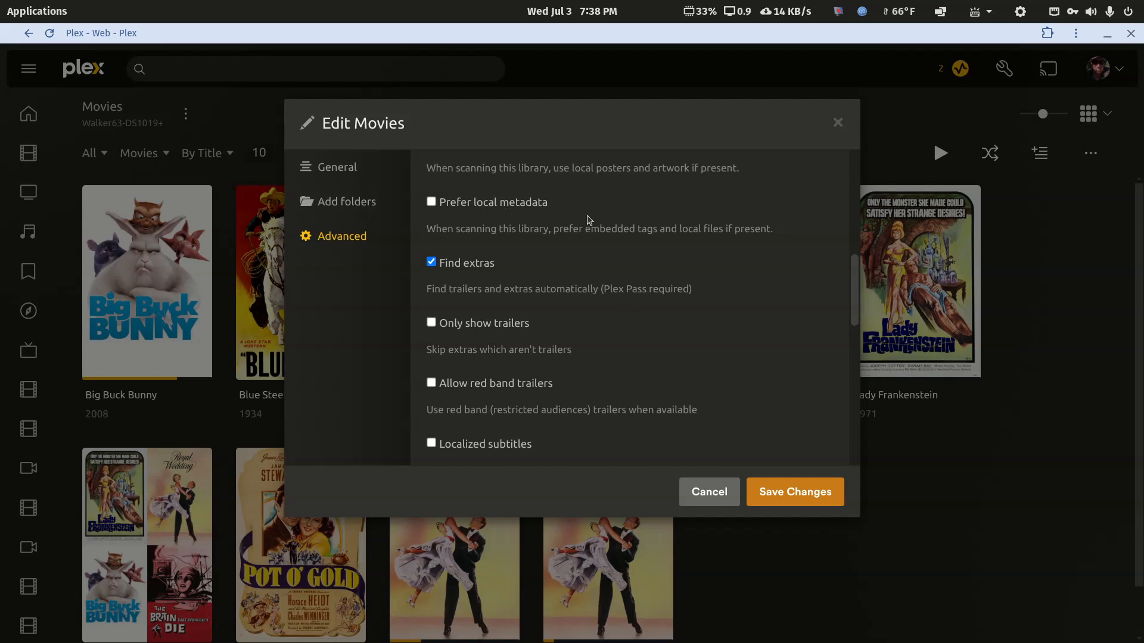
Examine the local assets, local metadata and remaining advanced options of the Movies library, and close the settings without saving
scroll(588, 221, up, 2)
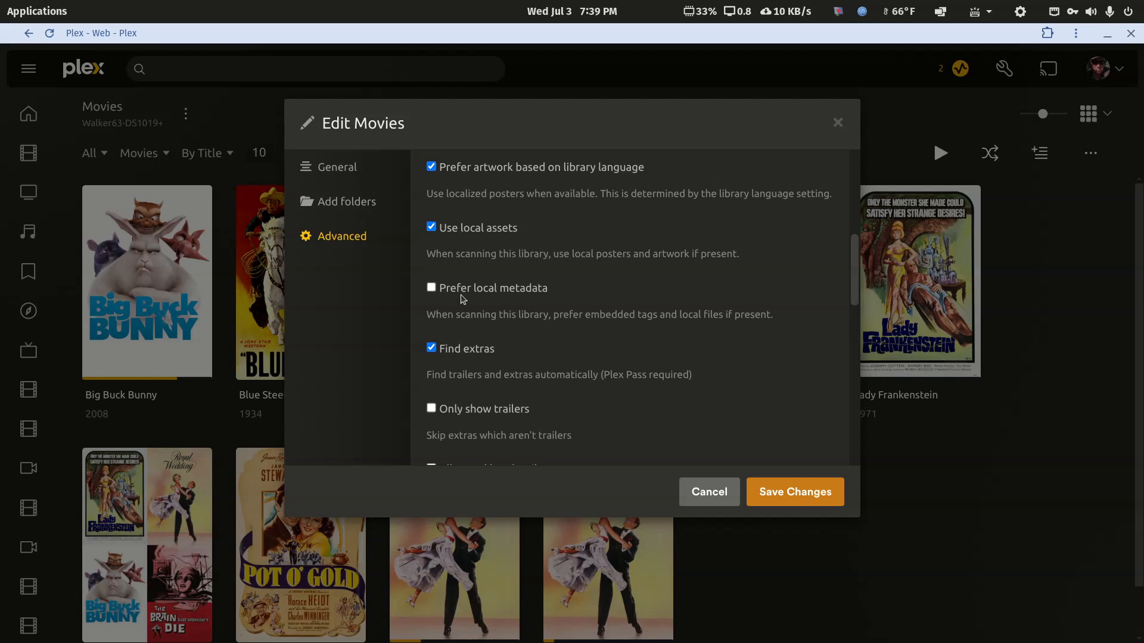
scroll(463, 298, down, 3)
scroll(463, 298, down, 5)
scroll(463, 298, up, 5)
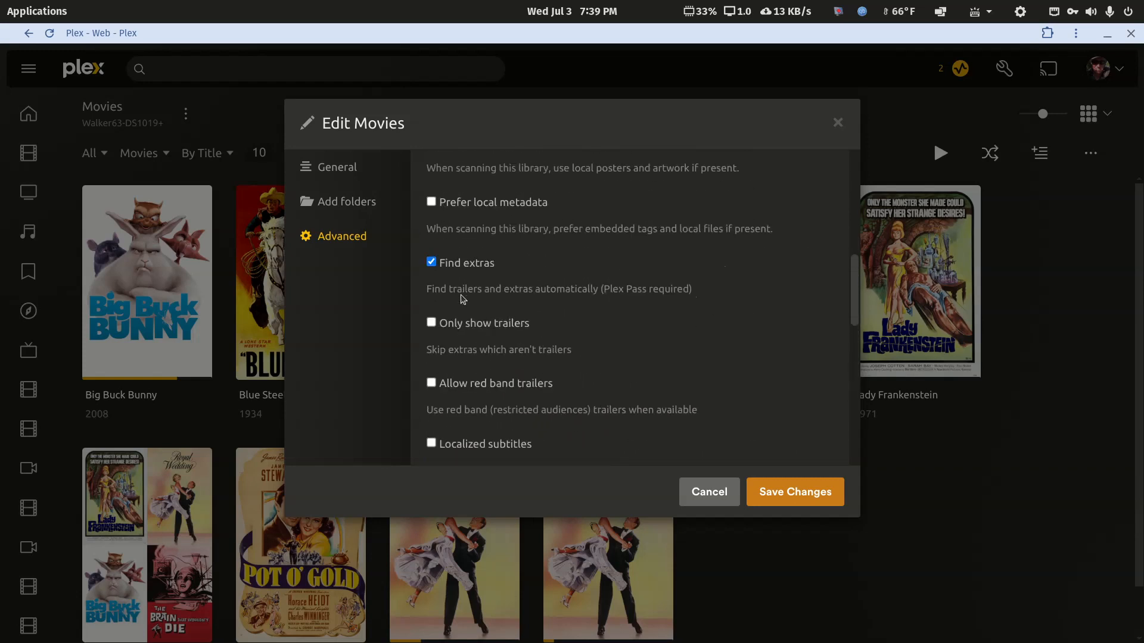
scroll(463, 298, up, 5)
drag(853, 179, 858, 251)
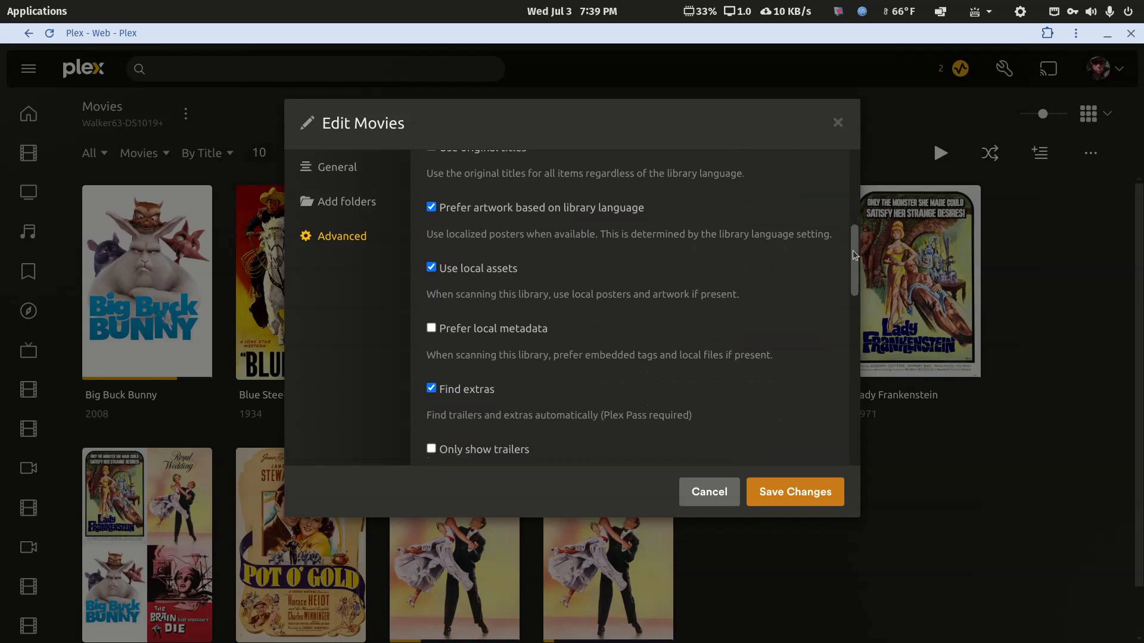
drag(853, 250, 850, 328)
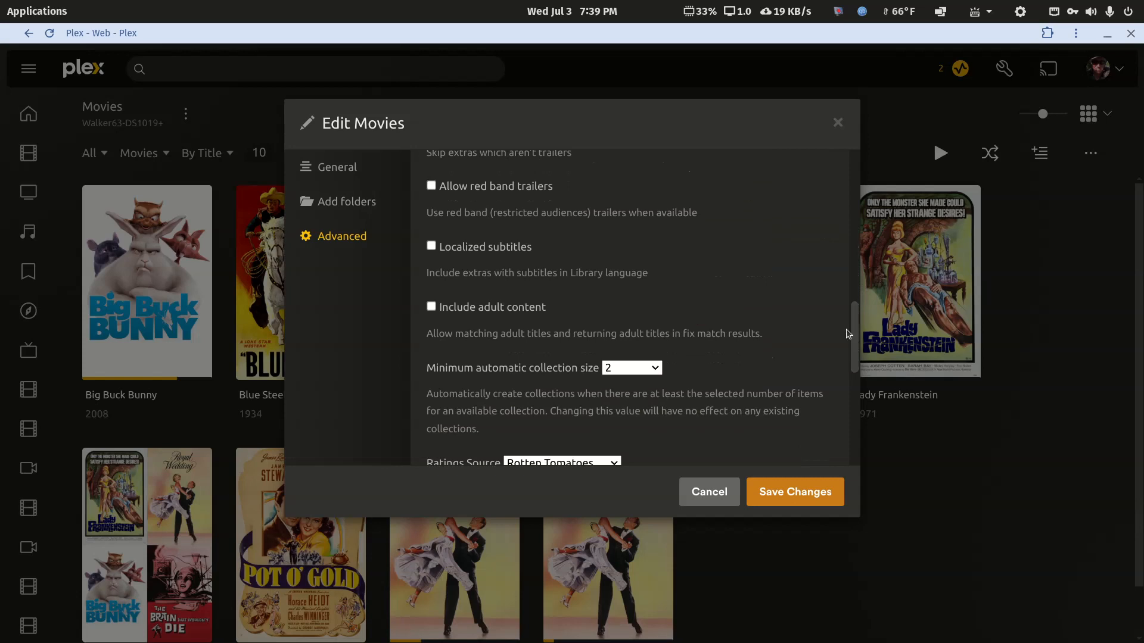
drag(853, 329, 839, 429)
click(718, 493)
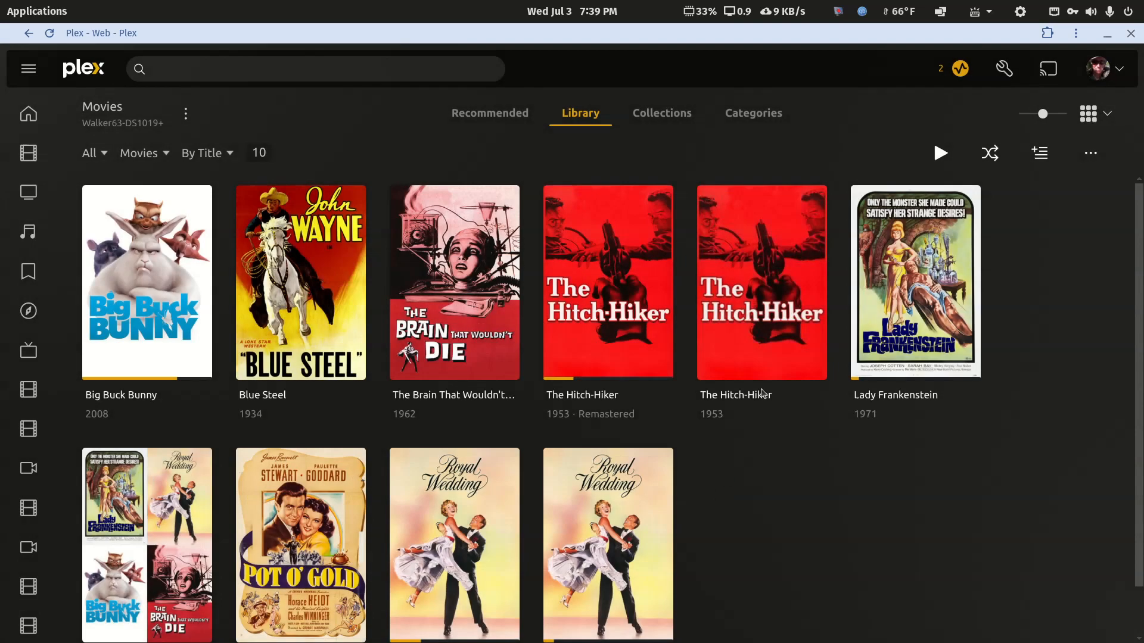
Switch to the file manager and move the Phantom Thread (2017) folder into movie-main
double_click(821, 42)
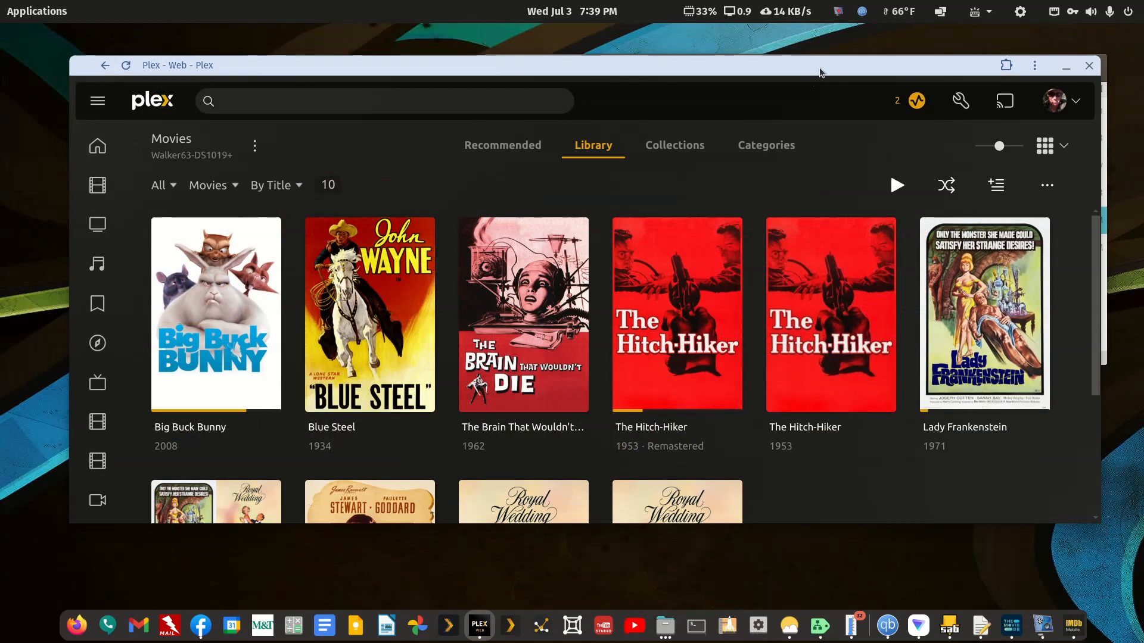
drag(819, 72, 818, 168)
click(948, 70)
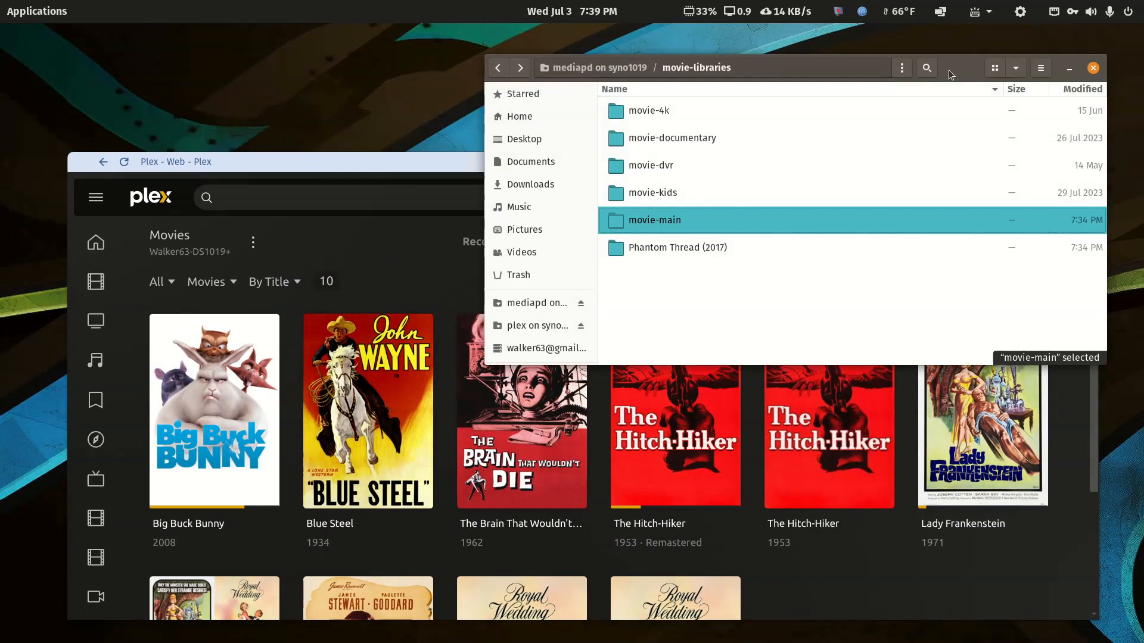
right_click(666, 245)
click(685, 331)
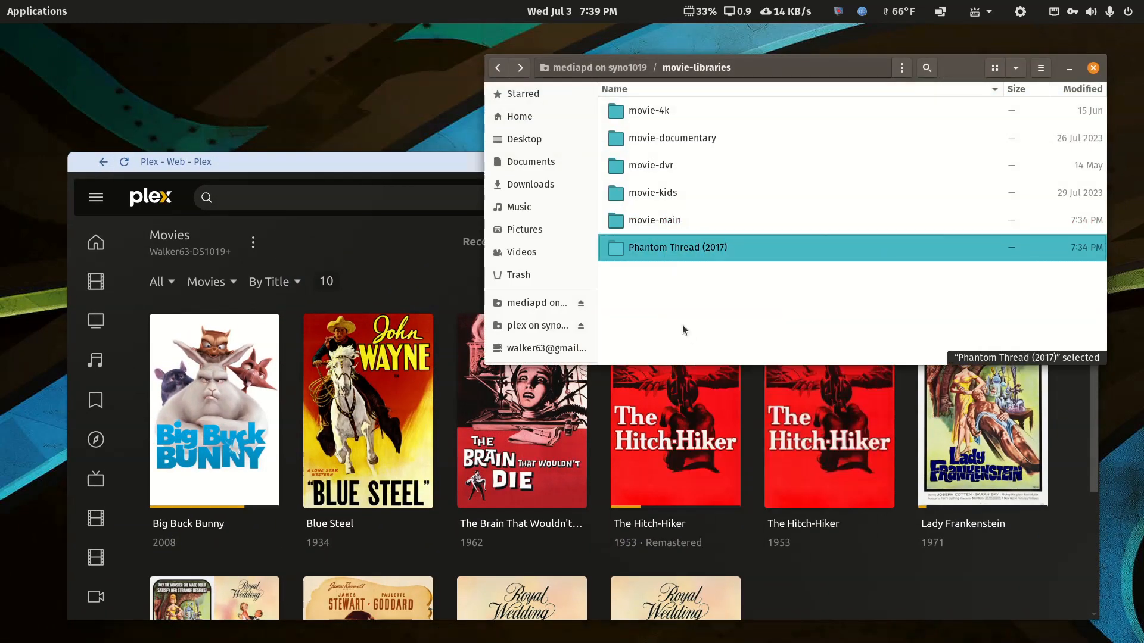
right_click(659, 219)
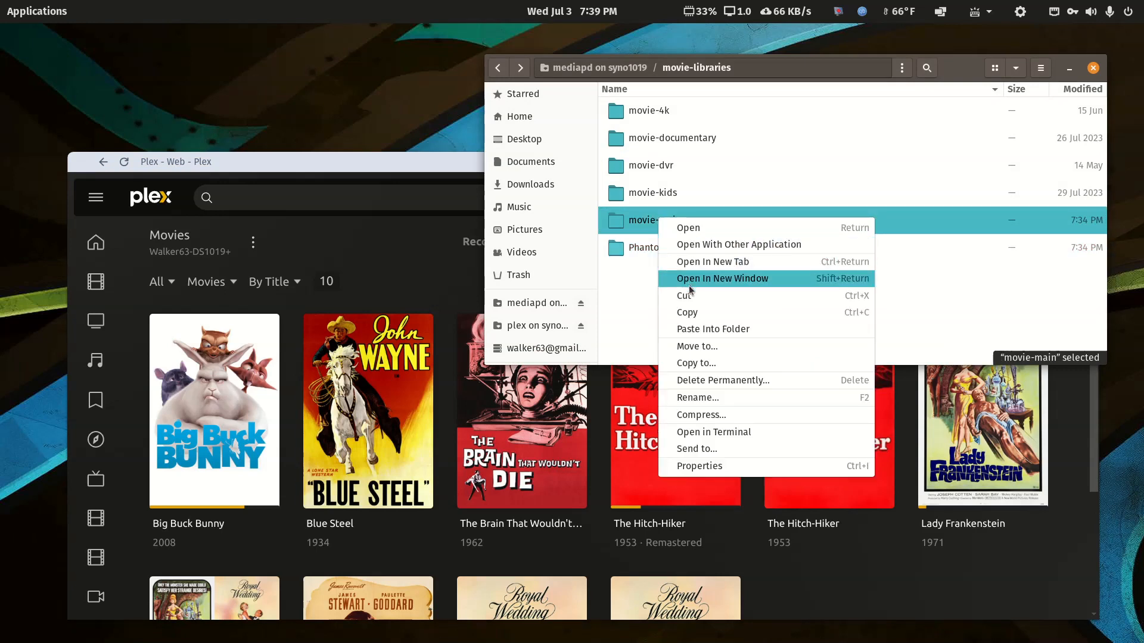
click(691, 332)
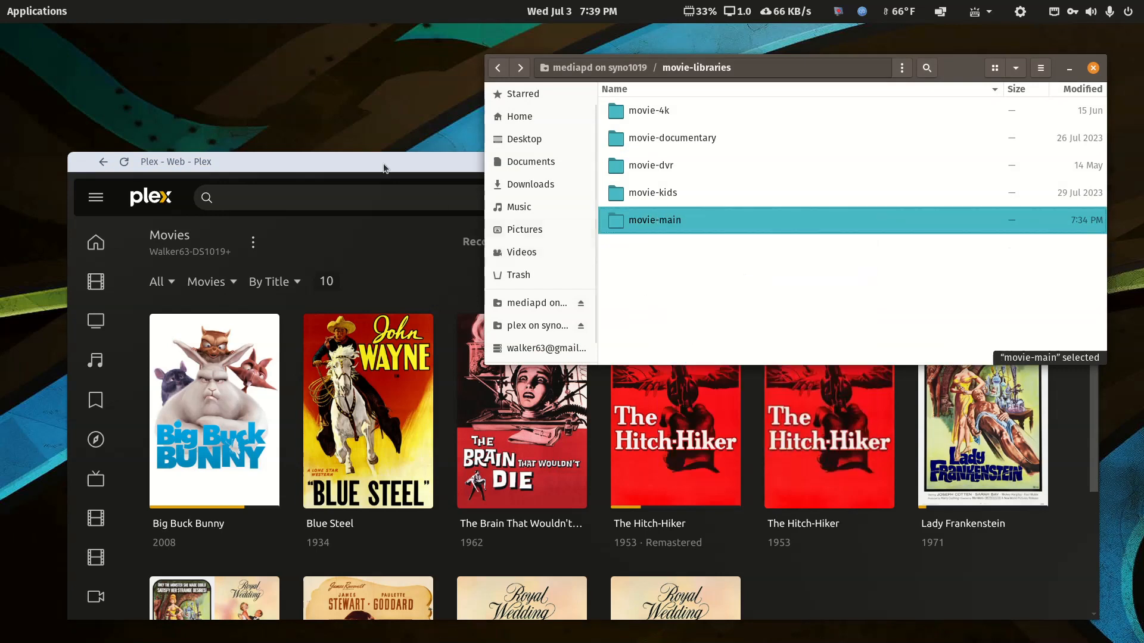
Return to Plex and check the originally available date in Phantom Thread's metadata, closing the editor without saving
double_click(384, 164)
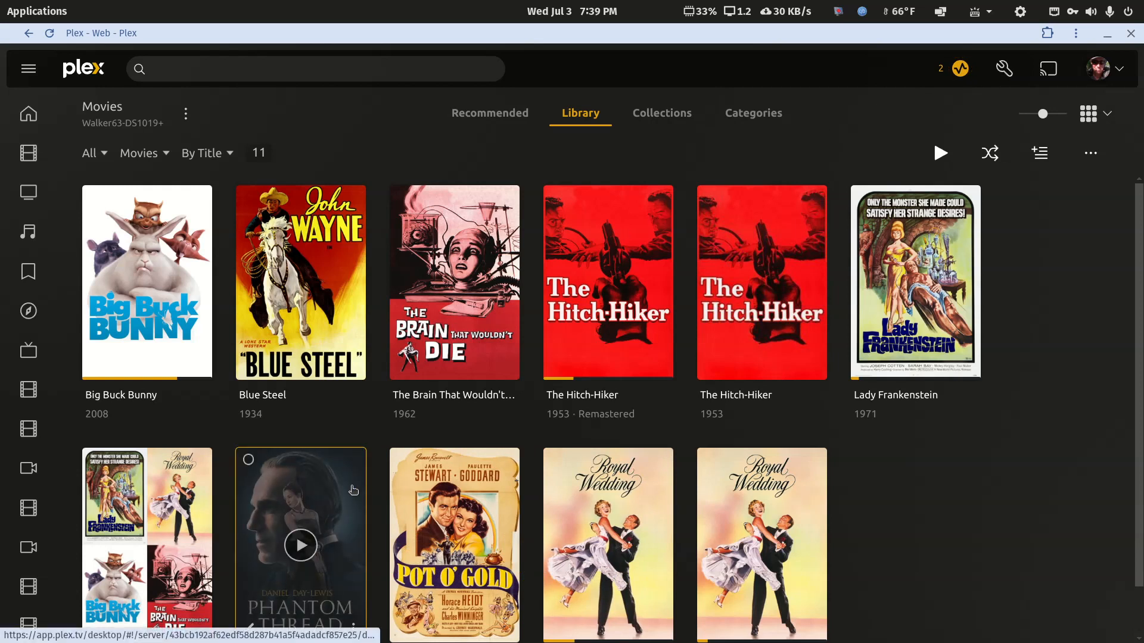
click(353, 492)
scroll(720, 378, down, 2)
scroll(721, 378, up, 2)
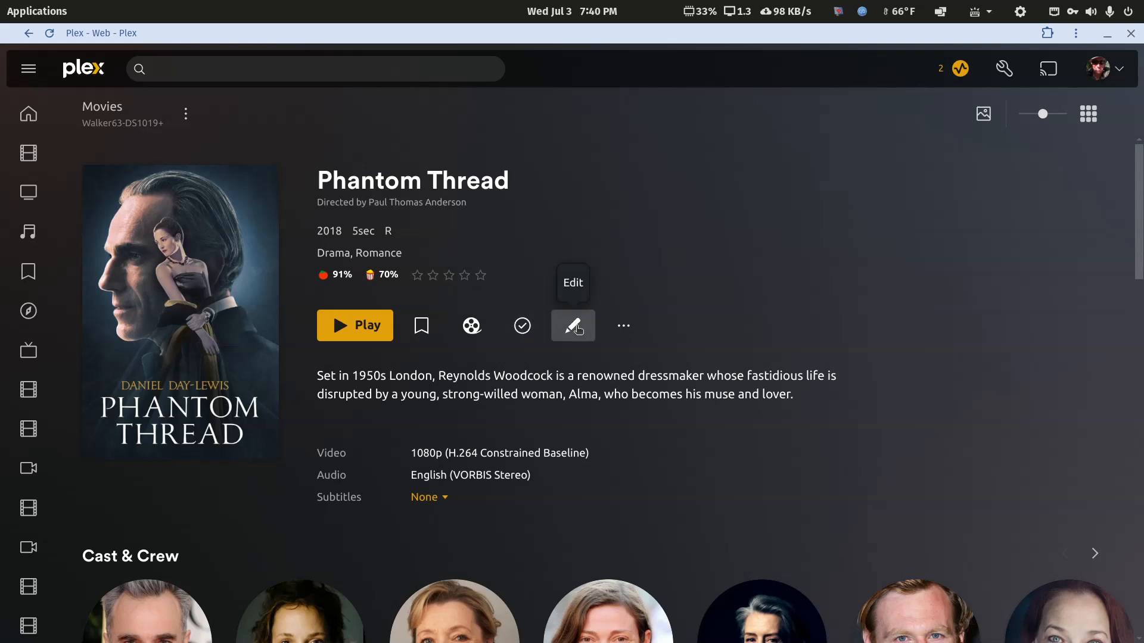
click(576, 330)
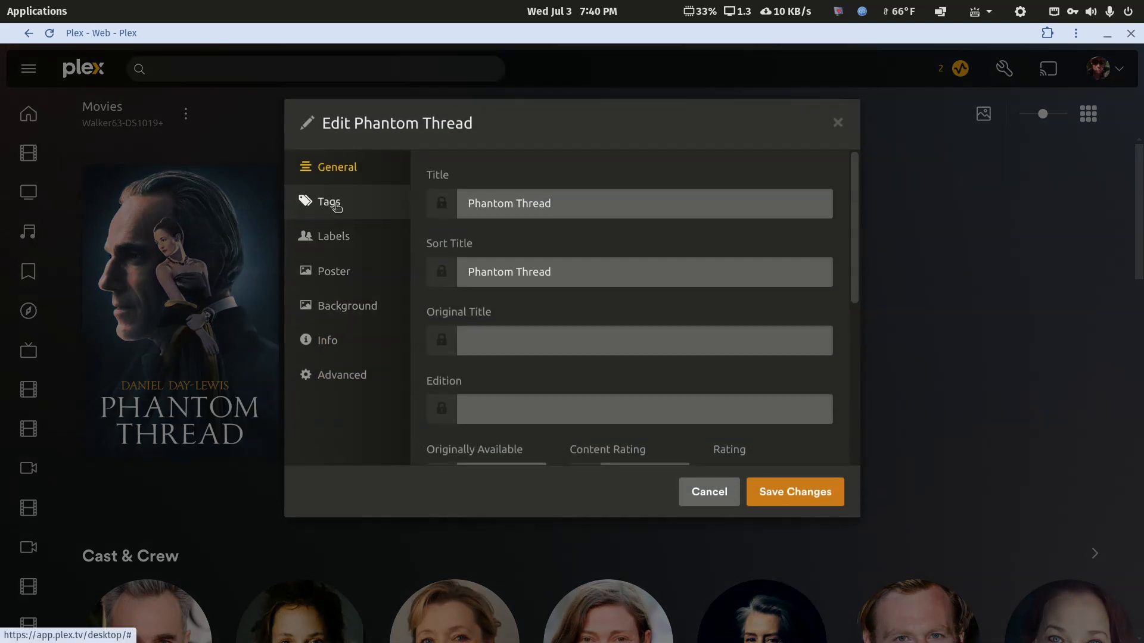
scroll(641, 334, down, 4)
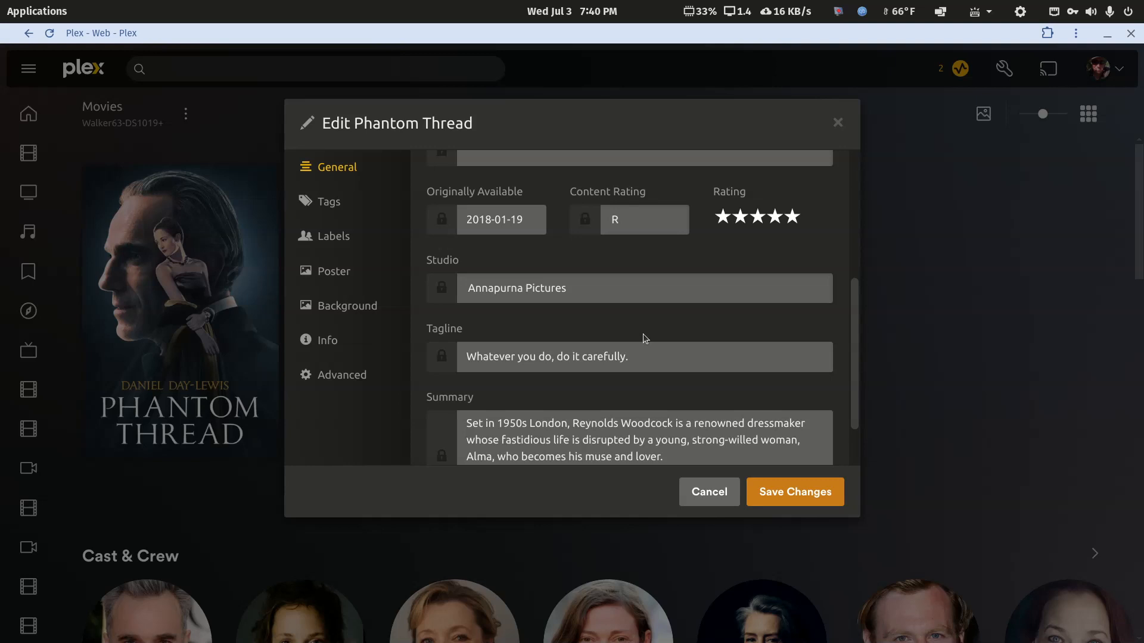
scroll(514, 324, up, 2)
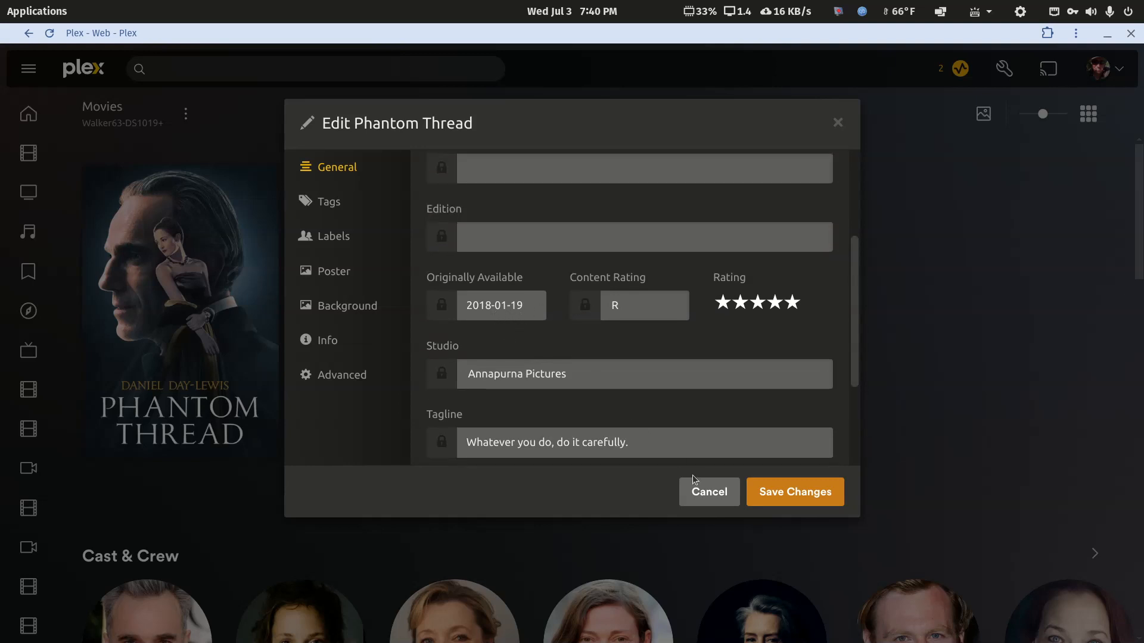
click(708, 492)
Switch to the TMDB page for Phantom Thread and check its release date
double_click(859, 31)
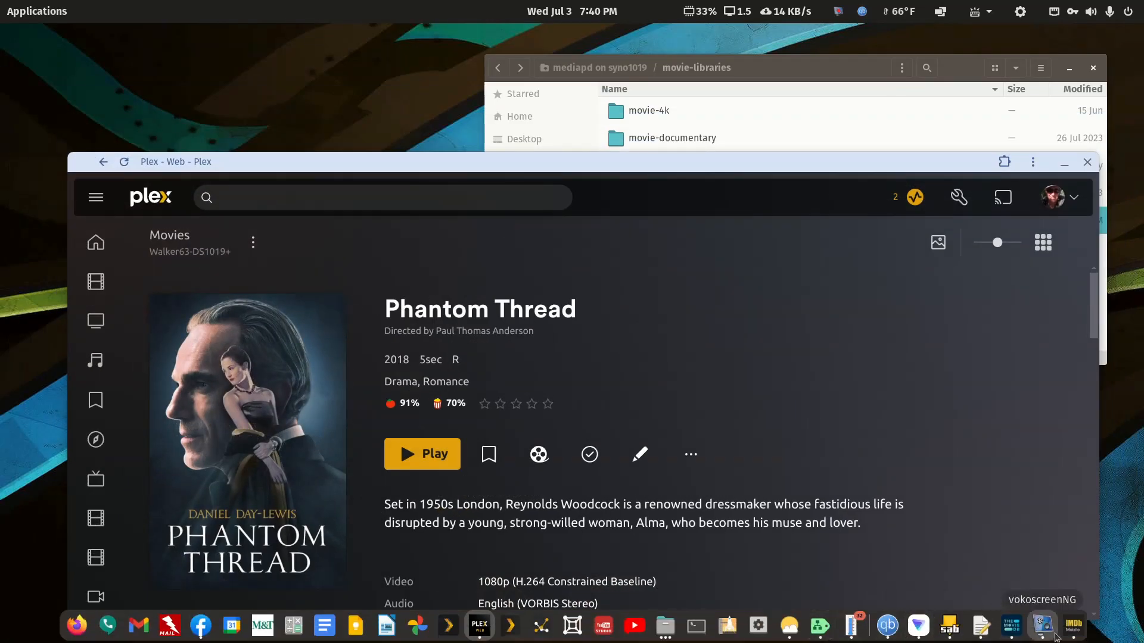
click(1013, 631)
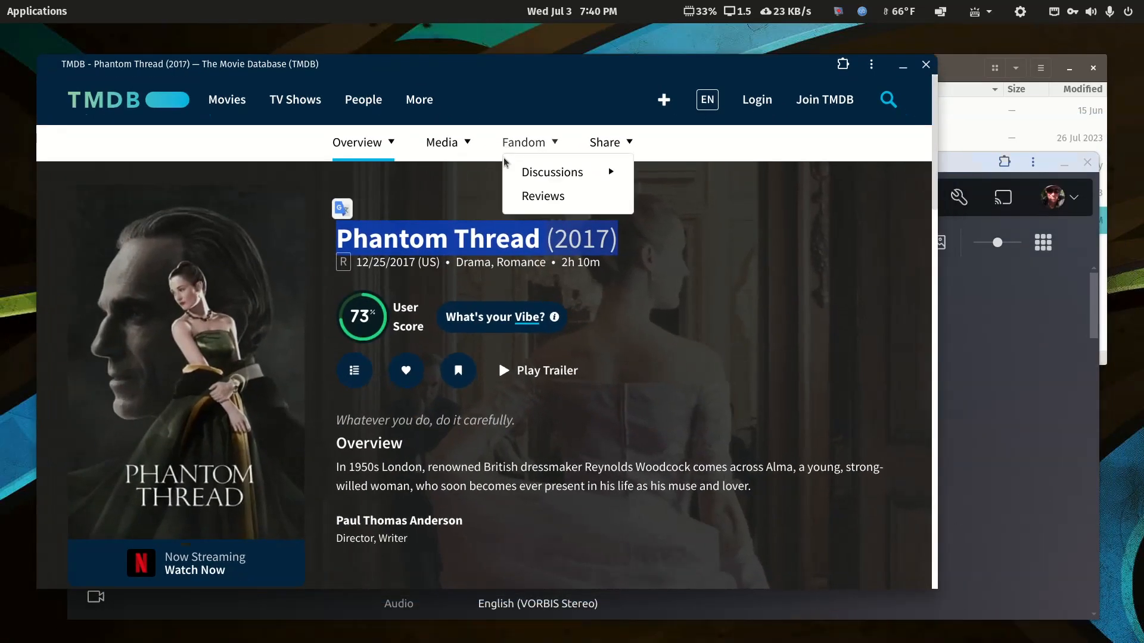
double_click(614, 64)
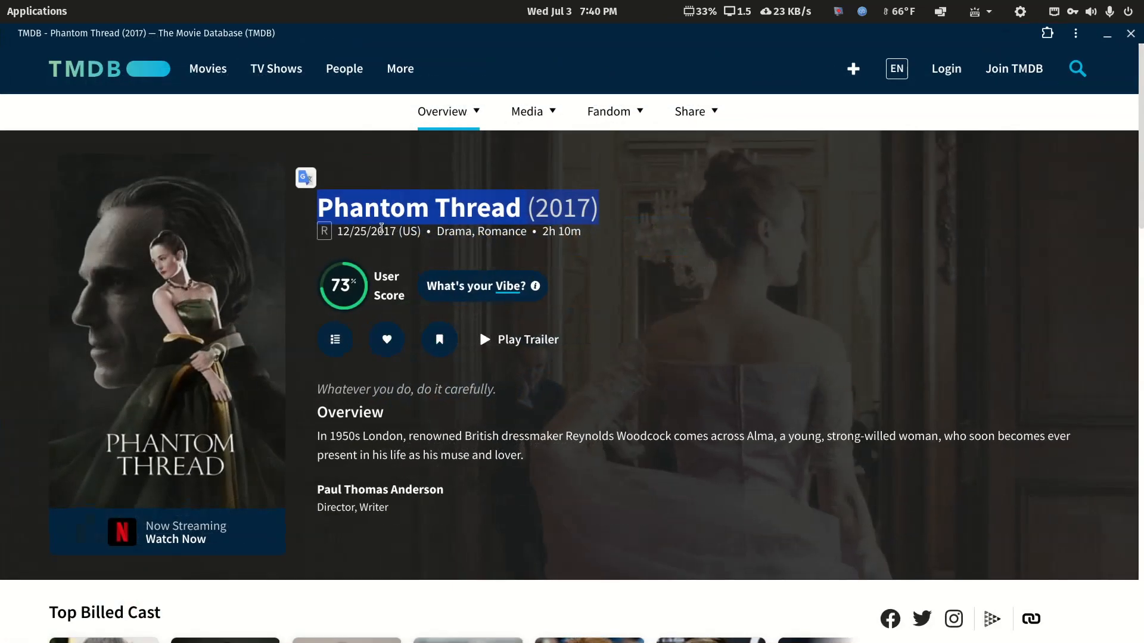
double_click(738, 40)
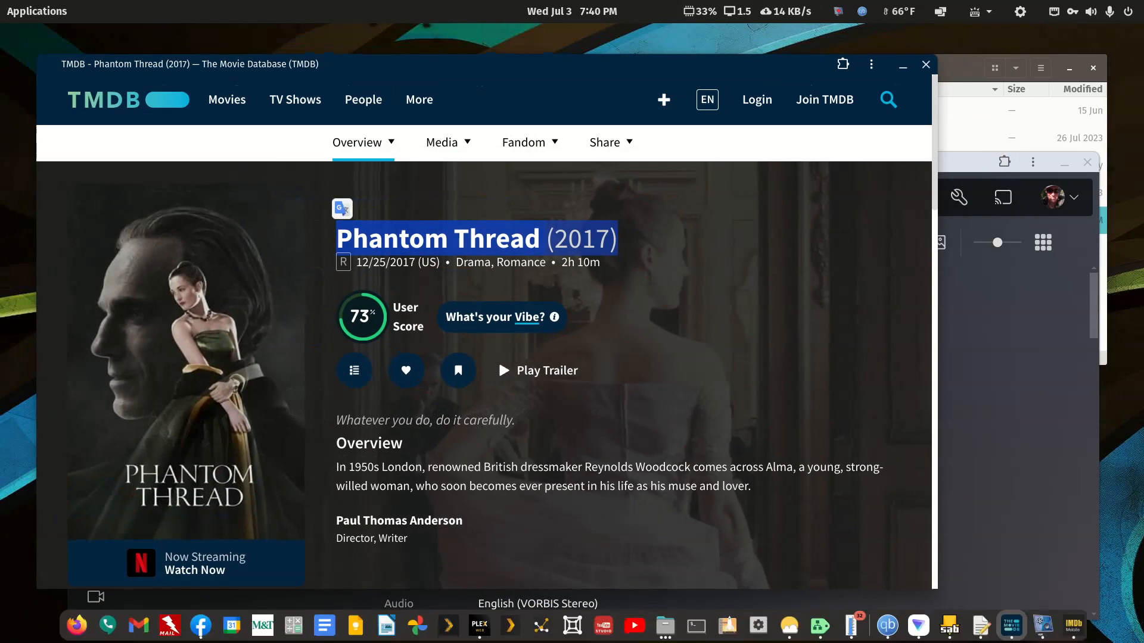
Switch to the IMDb page for Phantom Thread and compare the release year and main details there
click(1073, 626)
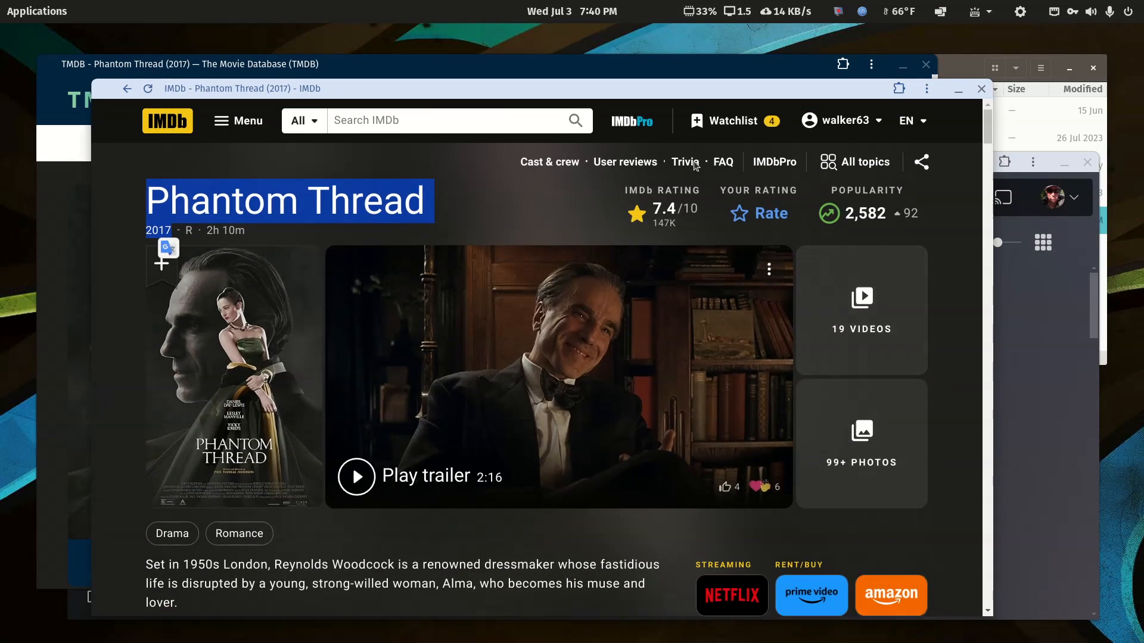
double_click(627, 96)
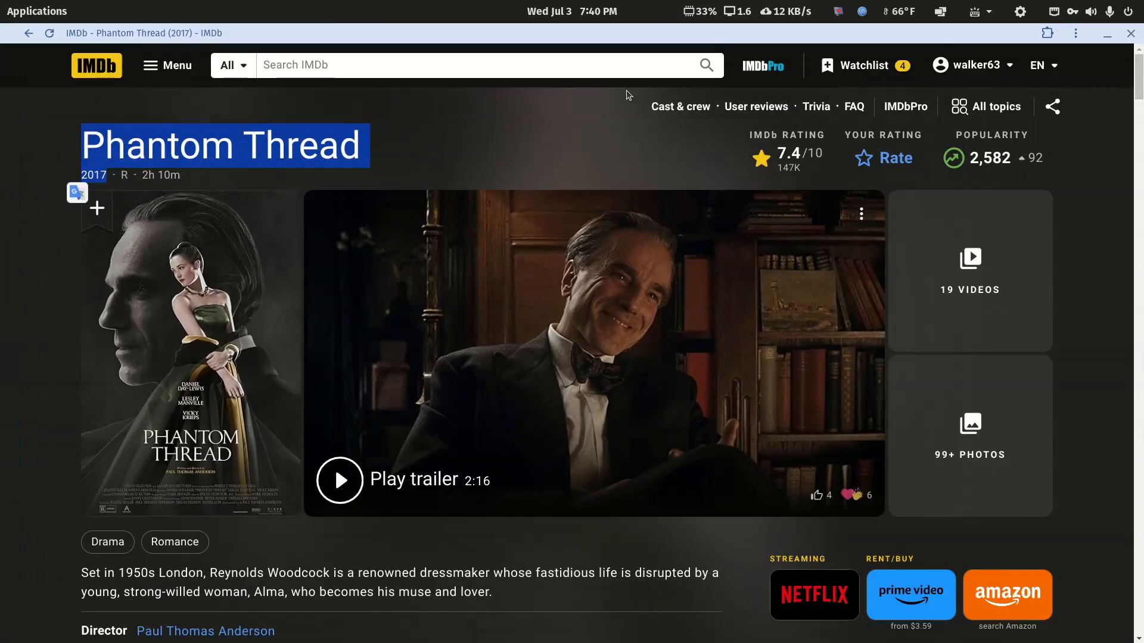
scroll(554, 424, down, 3)
scroll(554, 424, down, 5)
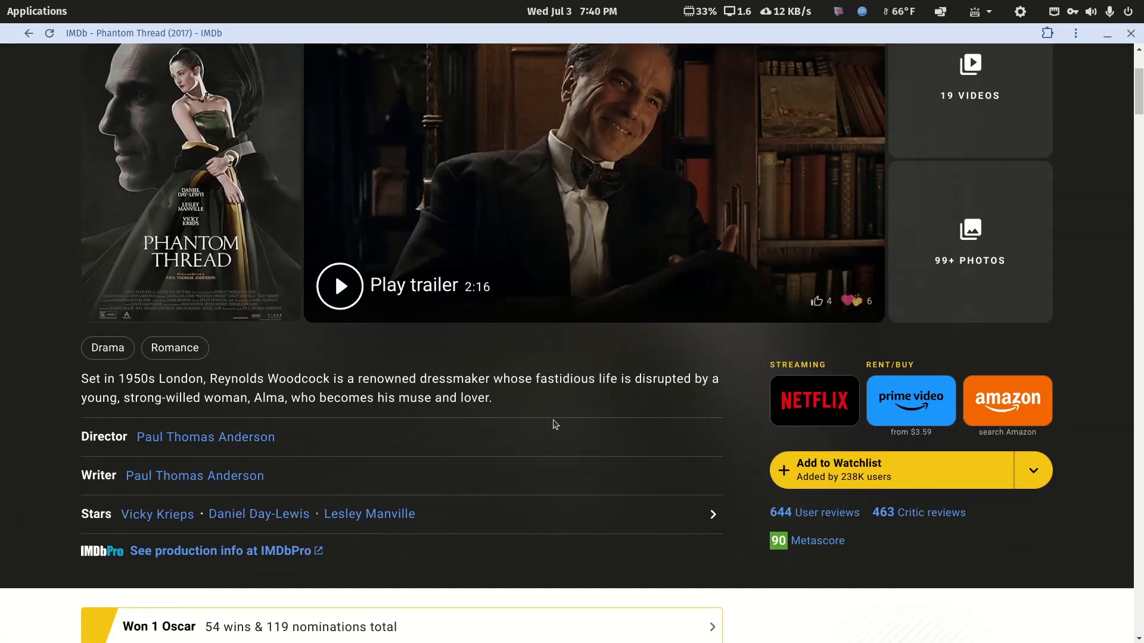
scroll(554, 423, down, 4)
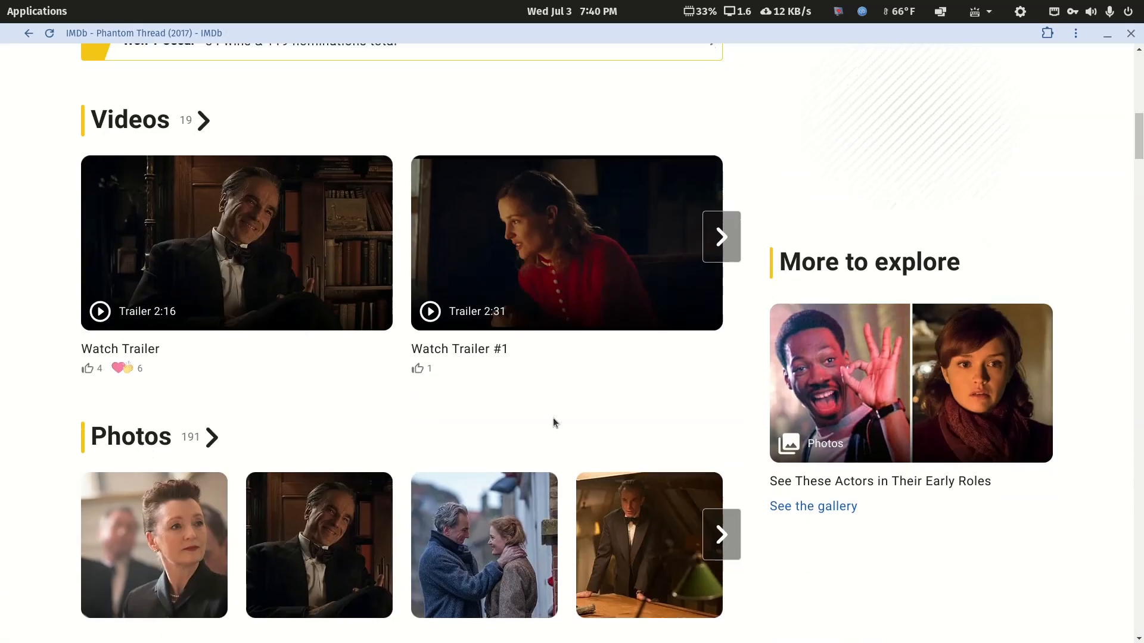
scroll(554, 423, up, 6)
scroll(554, 423, up, 5)
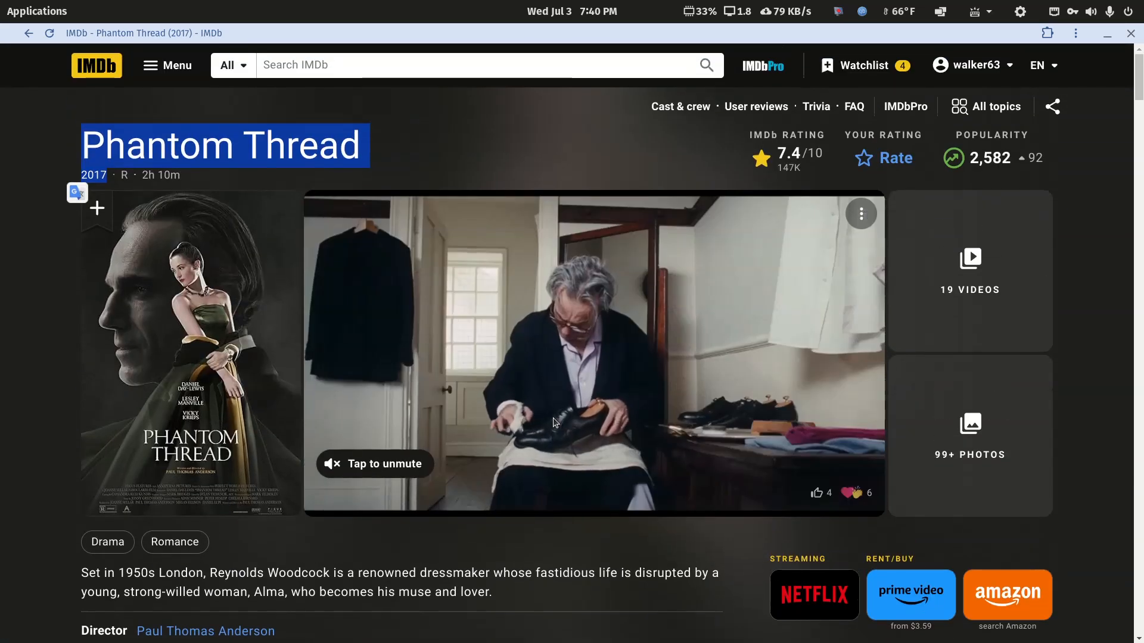
Search further down the IMDb page for release details, opening the IMDbPro production page and minimizing its browser window
scroll(553, 422, down, 3)
scroll(554, 423, down, 6)
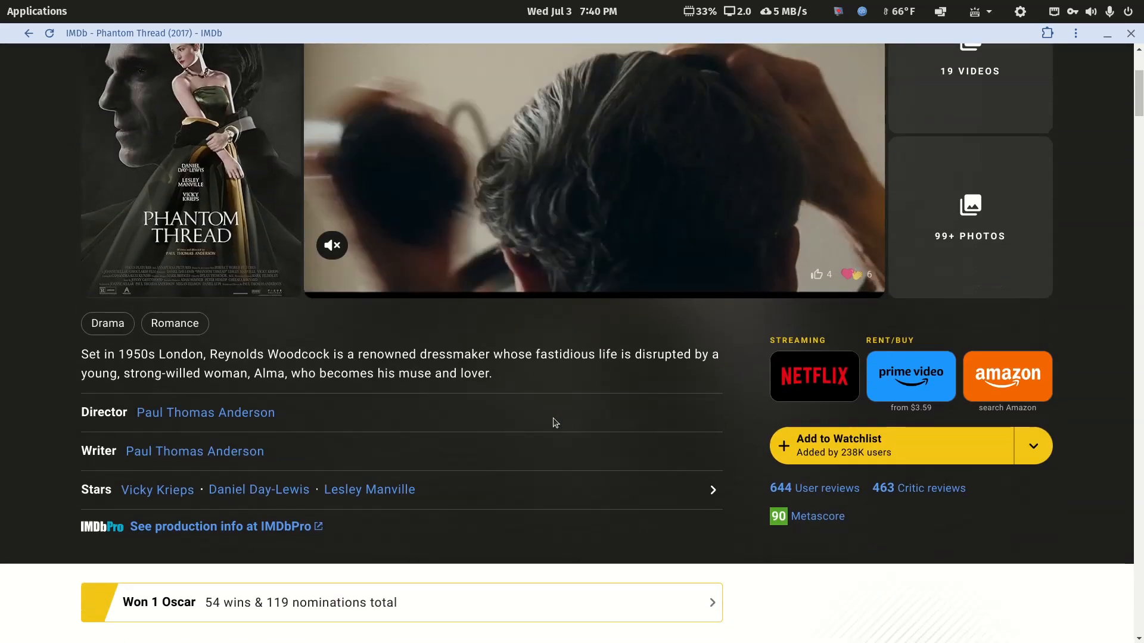
scroll(554, 422, down, 11)
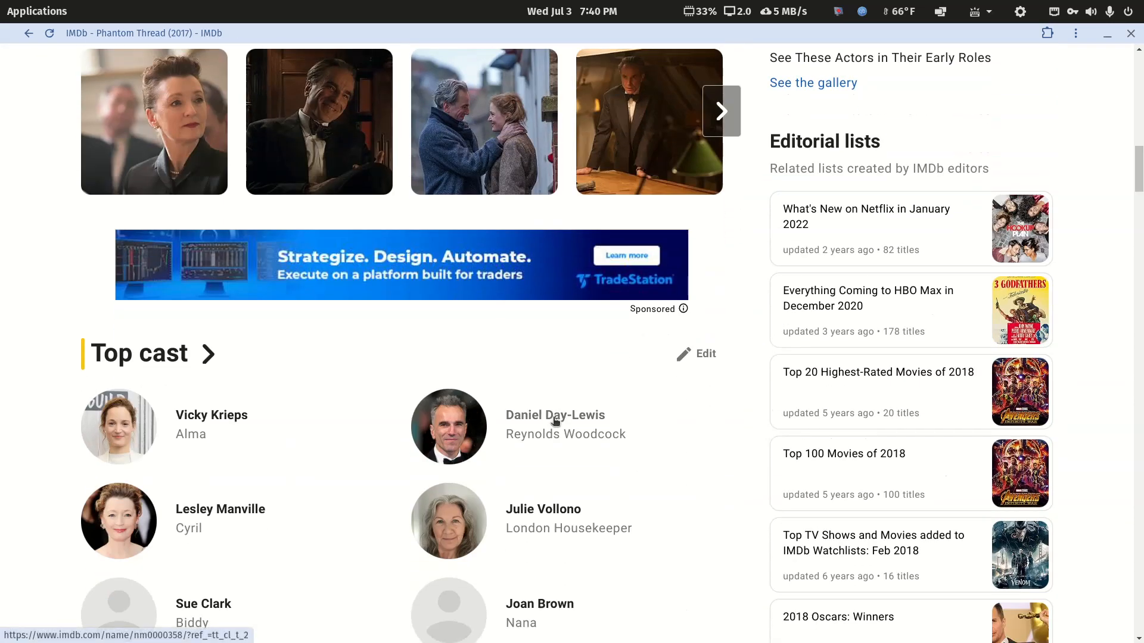
scroll(554, 421, down, 1)
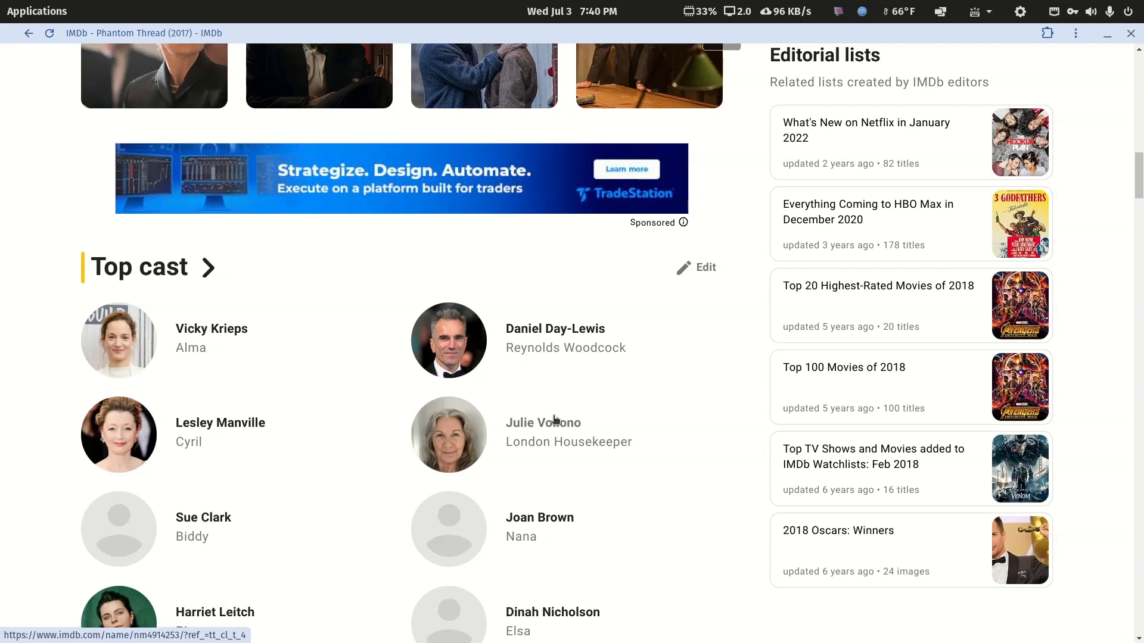
scroll(554, 420, down, 13)
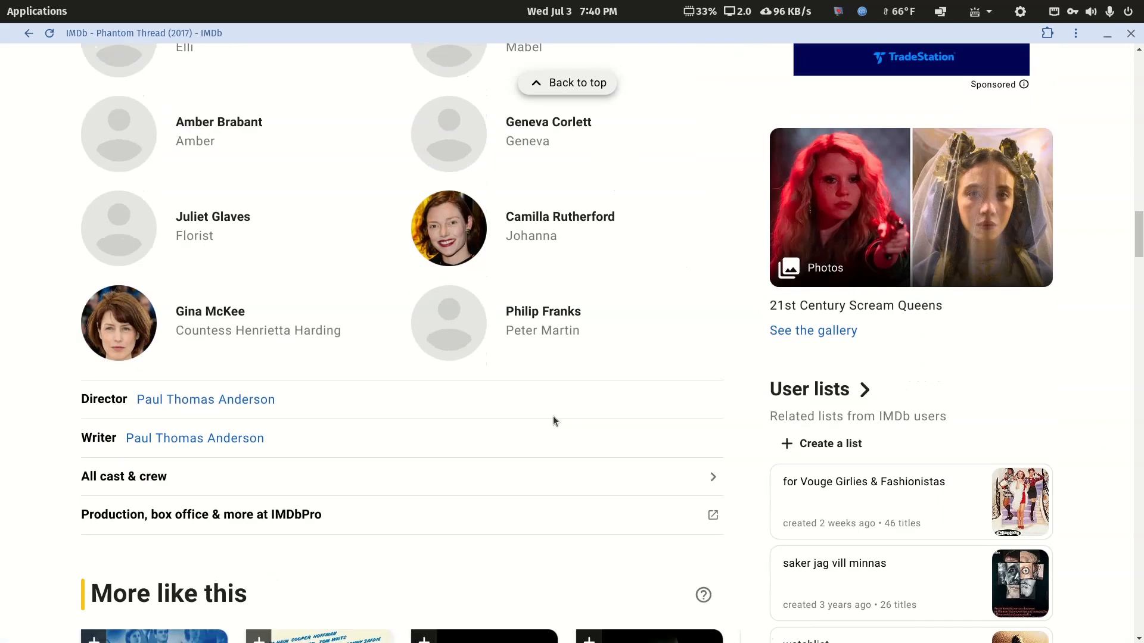
scroll(553, 421, down, 4)
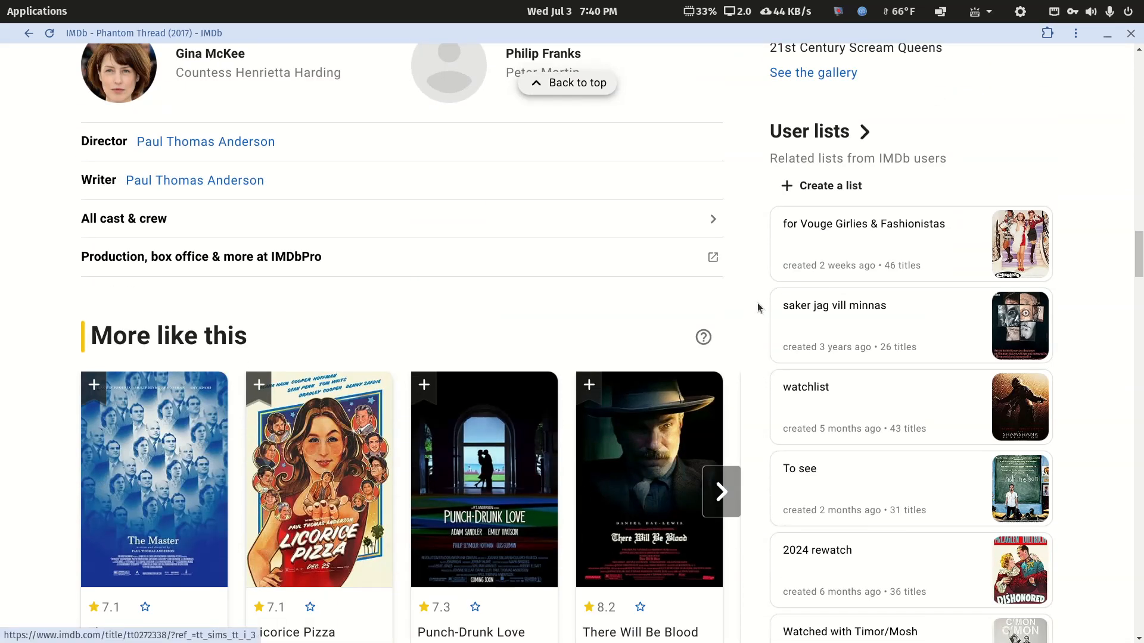
click(244, 261)
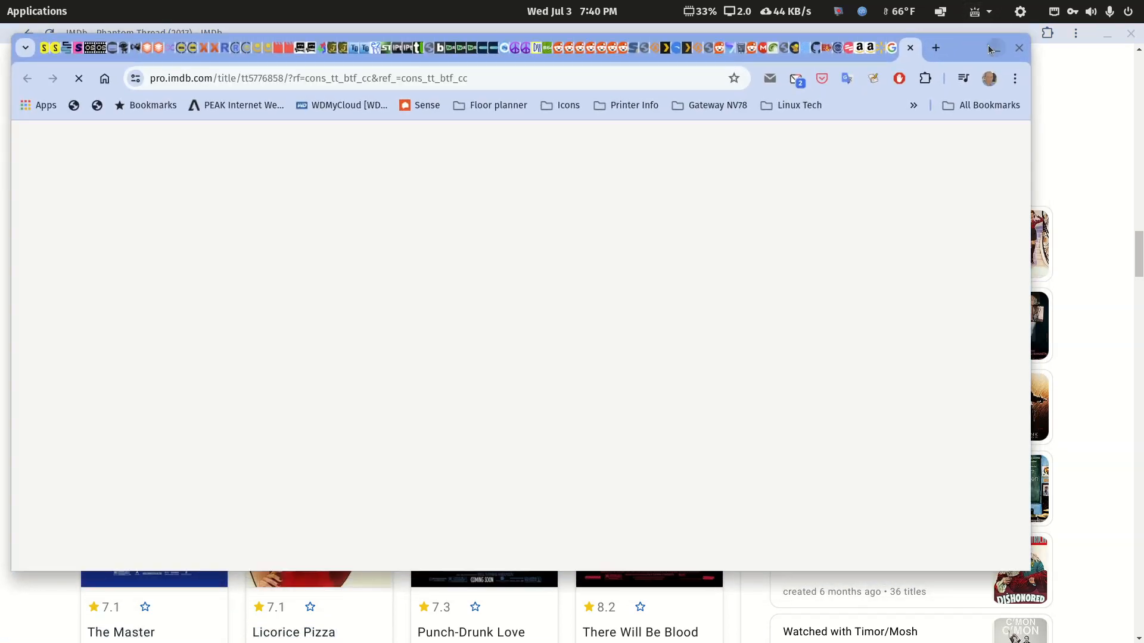
click(994, 50)
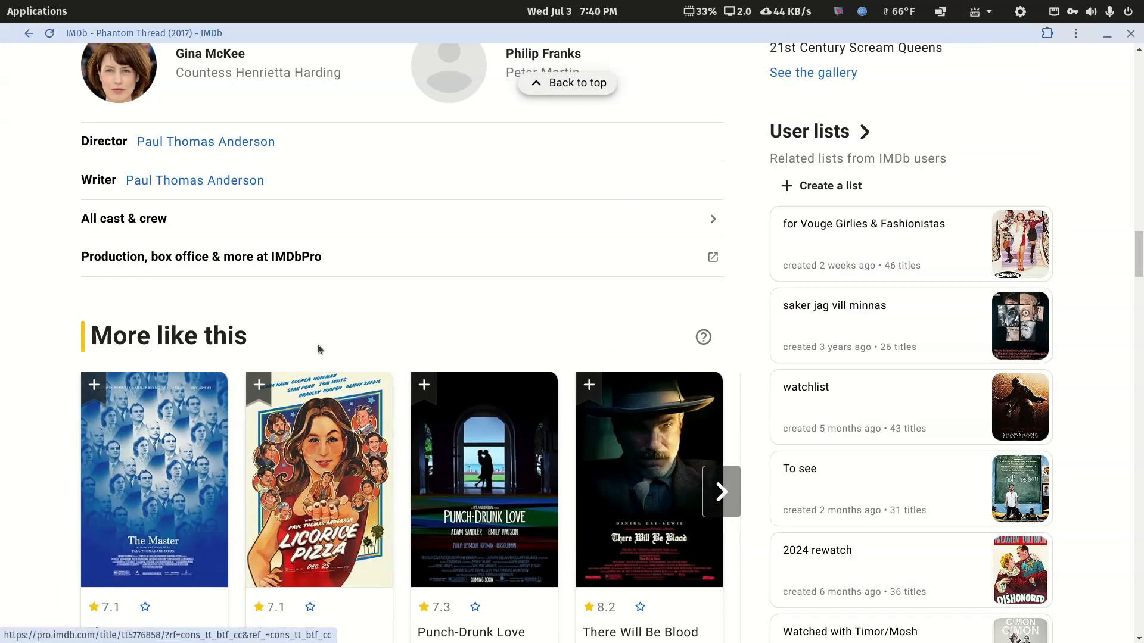
Return to the title section of the IMDb page for Phantom Thread
scroll(290, 337, up, 1)
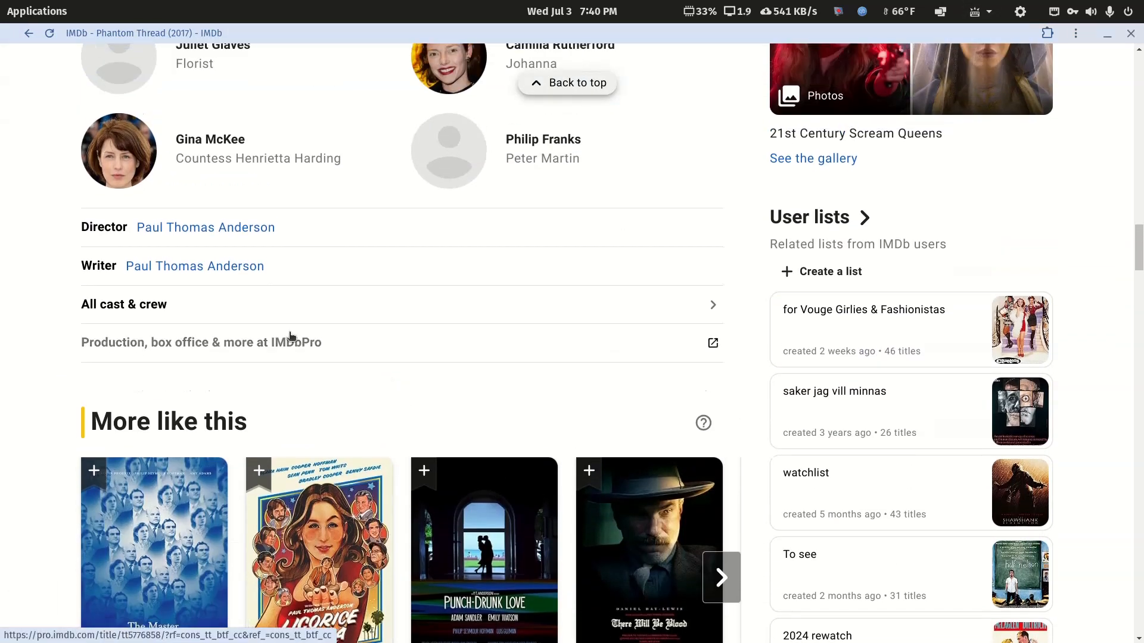
scroll(290, 337, up, 15)
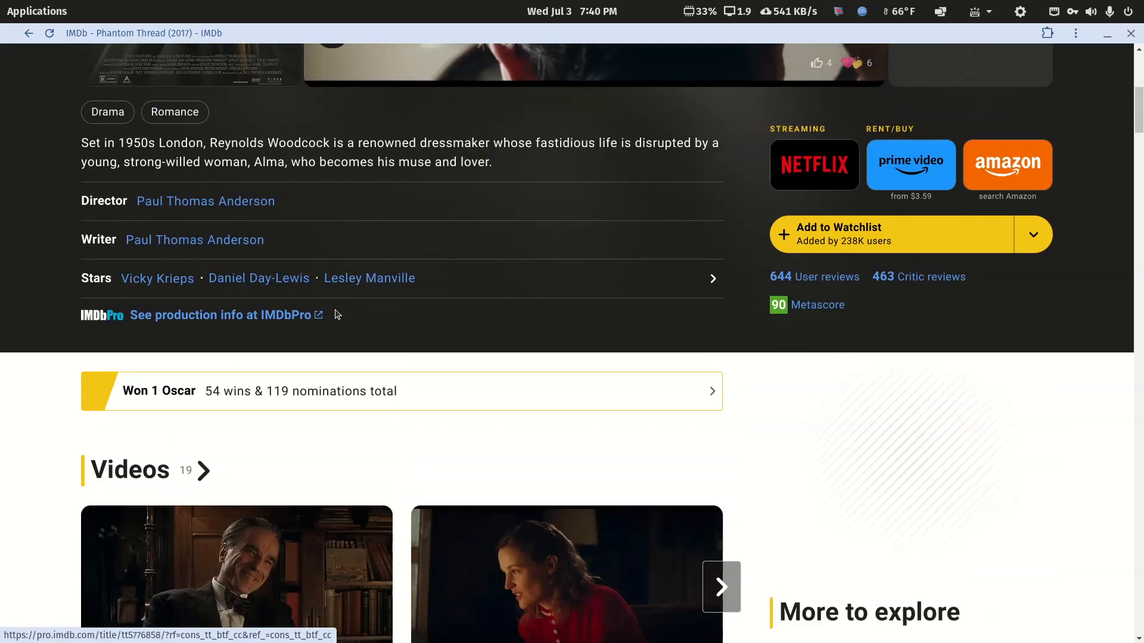
scroll(335, 310, up, 5)
scroll(335, 309, down, 2)
scroll(334, 310, up, 2)
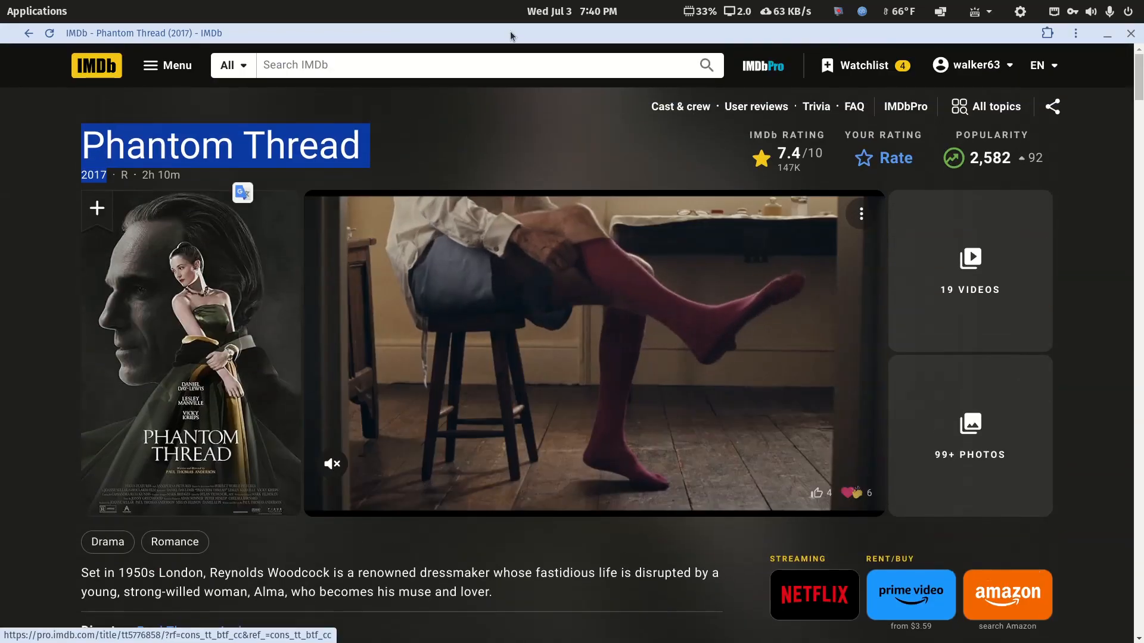
Rearrange the overlapping IMDb, TMDB and Plex windows, bringing the Plex page for Phantom Thread to the front
drag(510, 31, 607, 393)
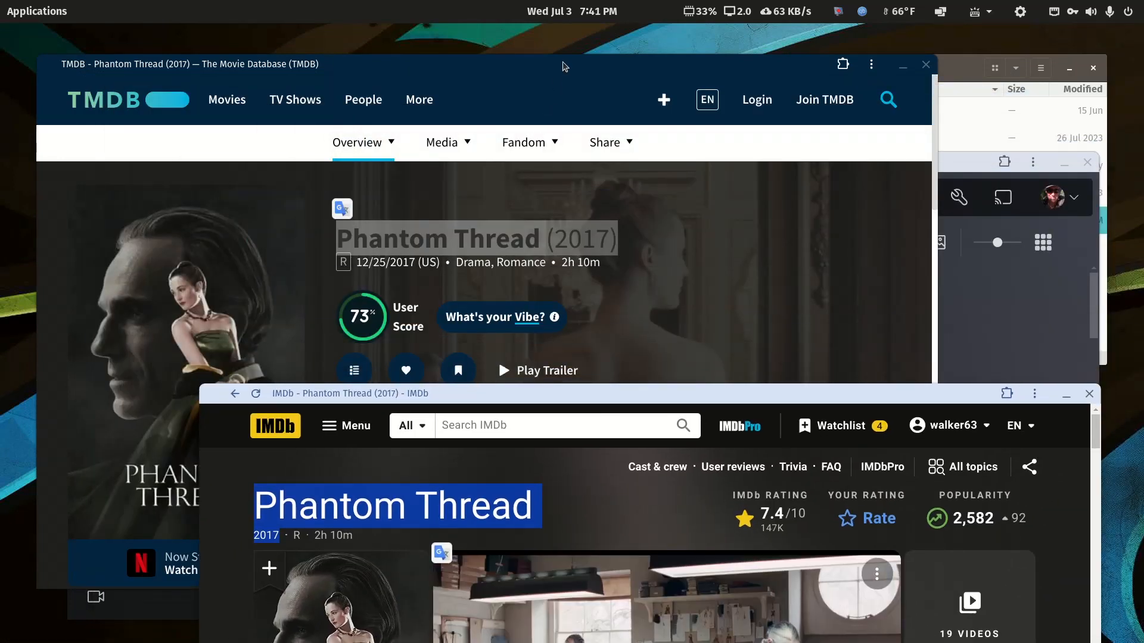
click(564, 66)
drag(564, 66, 548, 45)
drag(936, 160, 888, 20)
double_click(846, 36)
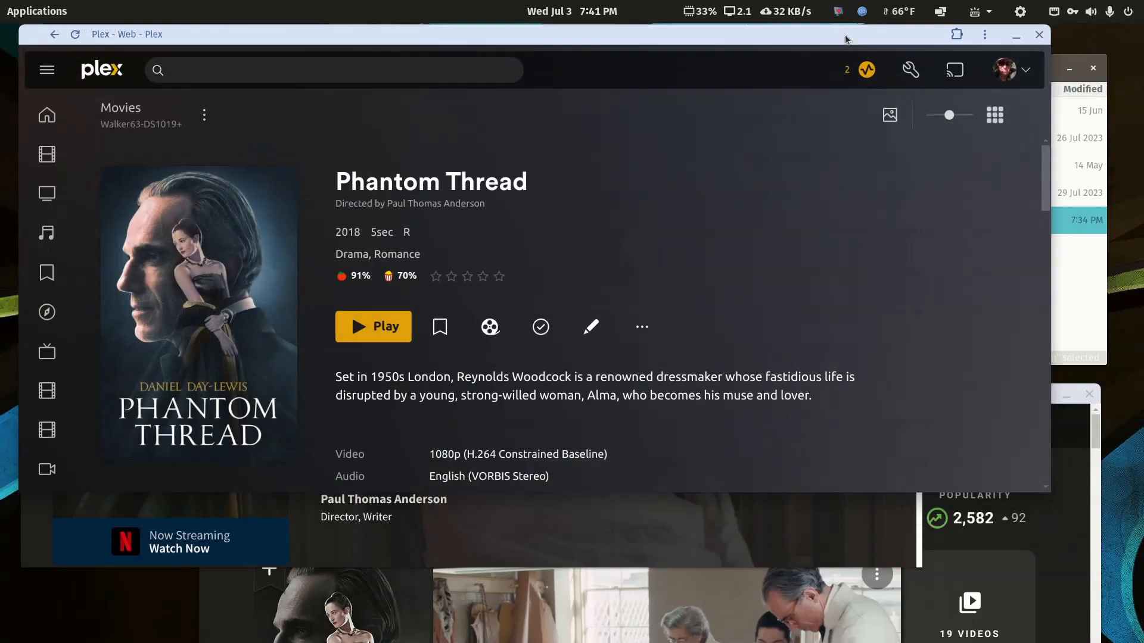
Bring the IMDb window forward and compare its plot summary with the one on the Plex page
click(1080, 438)
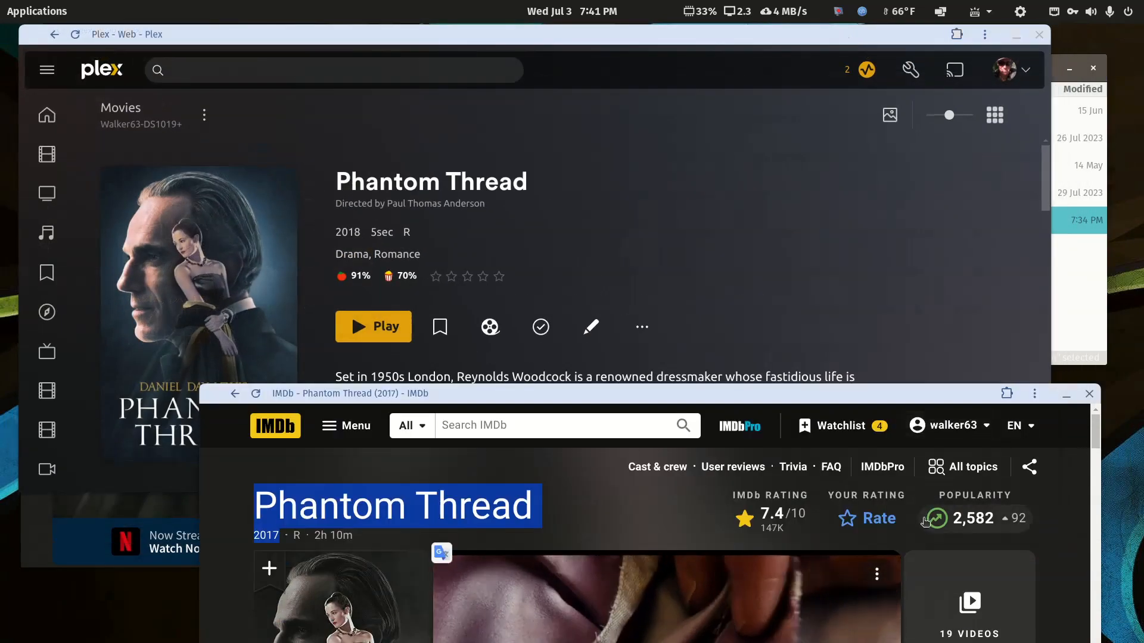
scroll(923, 561, down, 5)
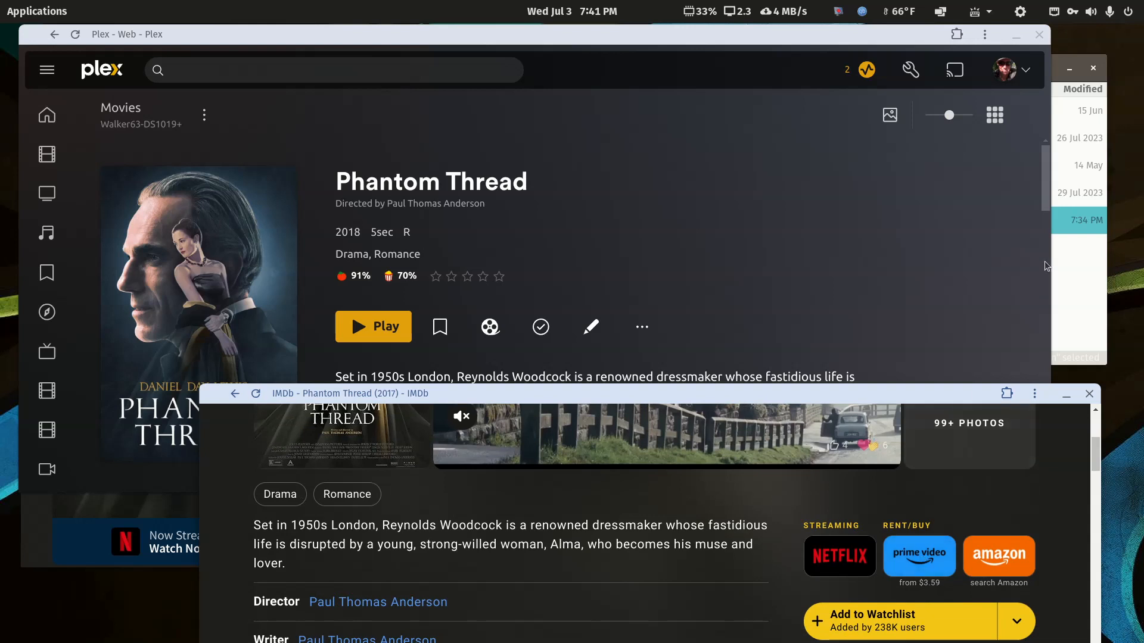
scroll(1045, 266, down, 3)
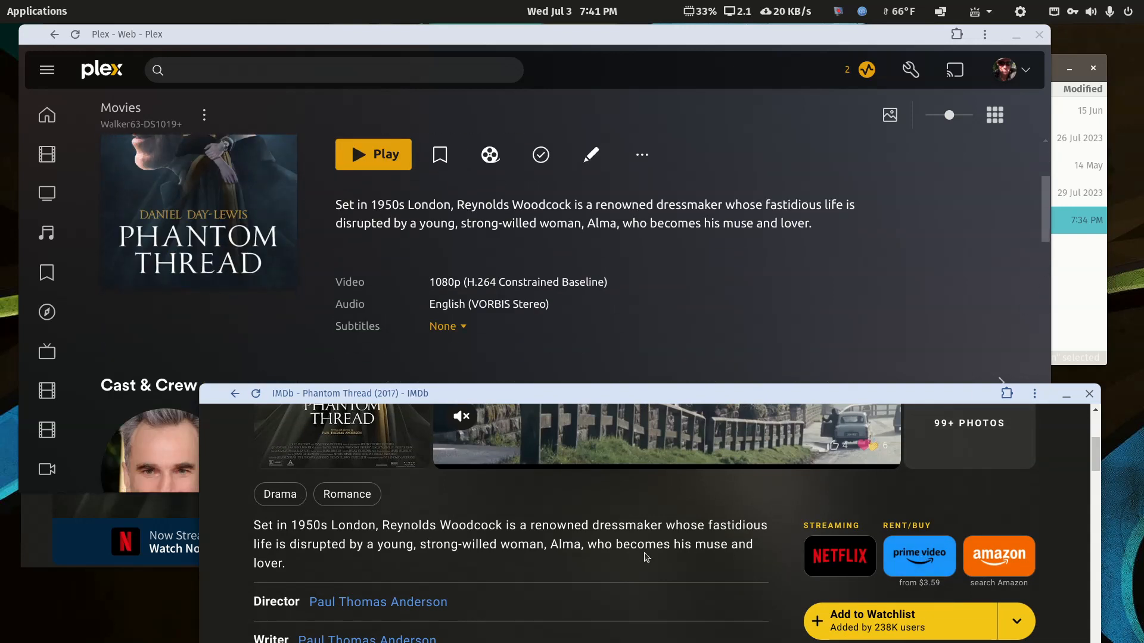
Position the TMDB window beneath the Plex summary and search its page for Phantom Thread's plot overview
click(68, 540)
drag(629, 49, 755, 253)
scroll(680, 448, down, 15)
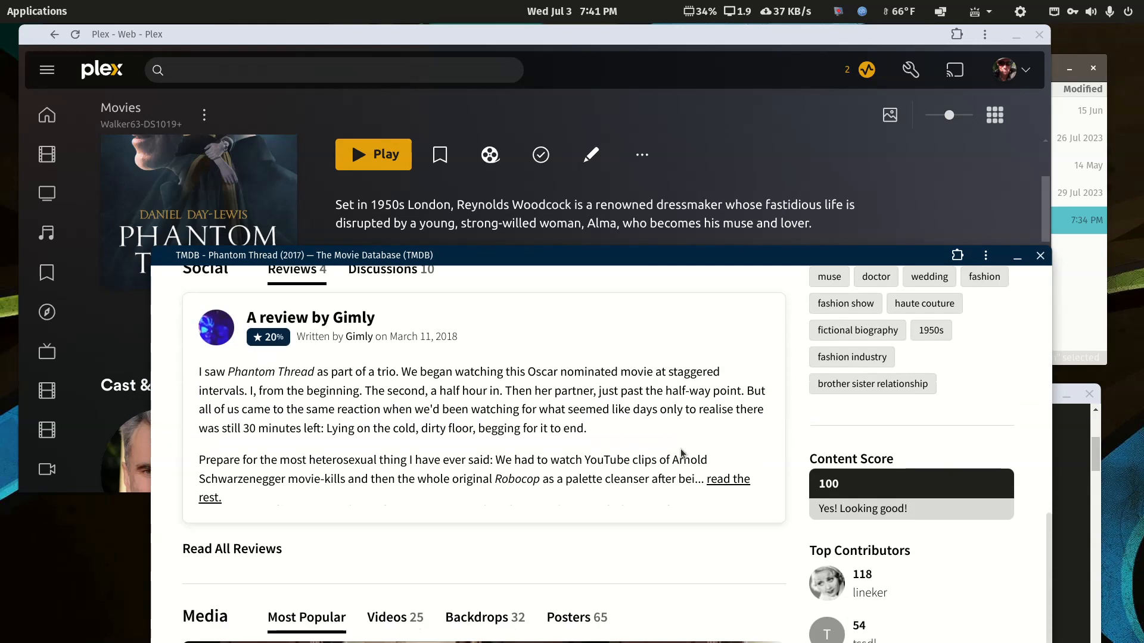
scroll(680, 451, up, 1)
scroll(680, 449, down, 3)
scroll(680, 448, up, 7)
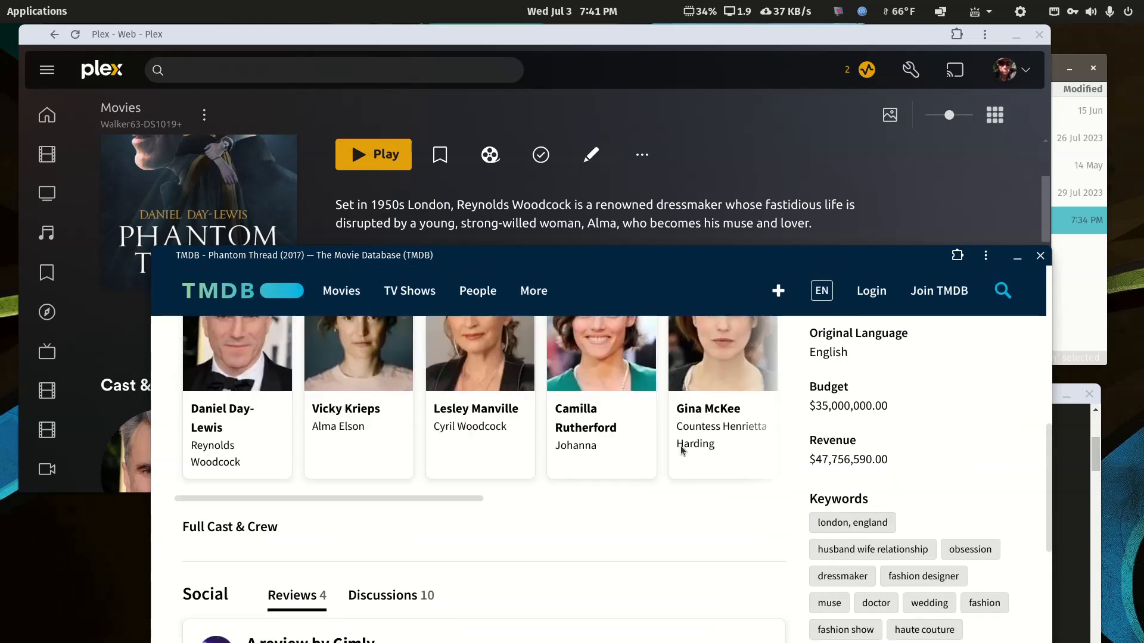
scroll(682, 450, up, 8)
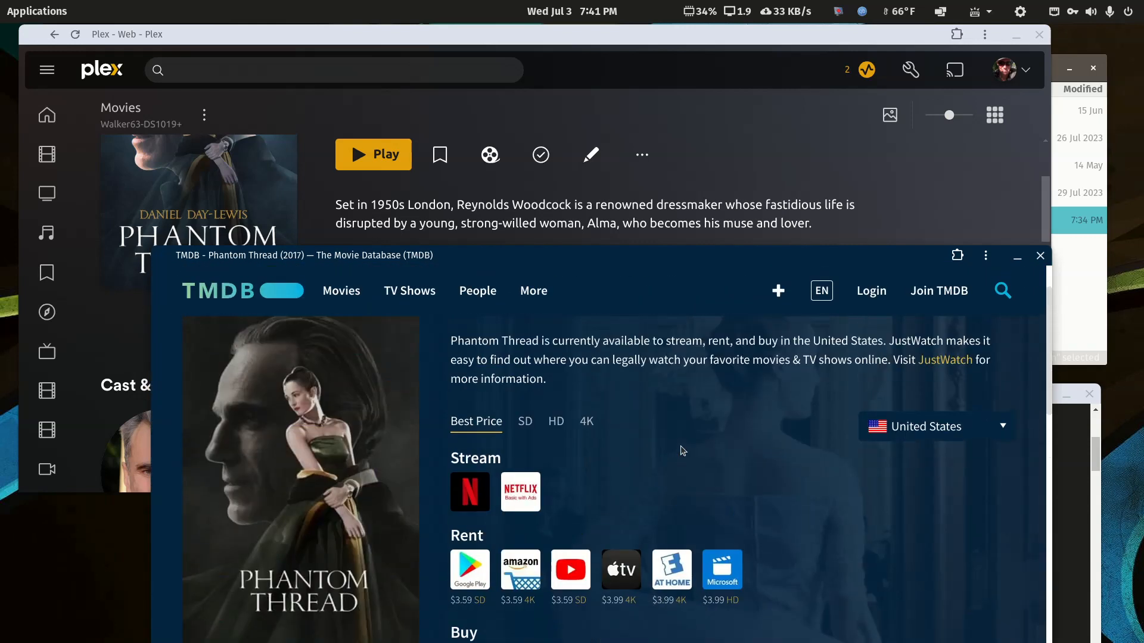
scroll(682, 451, up, 2)
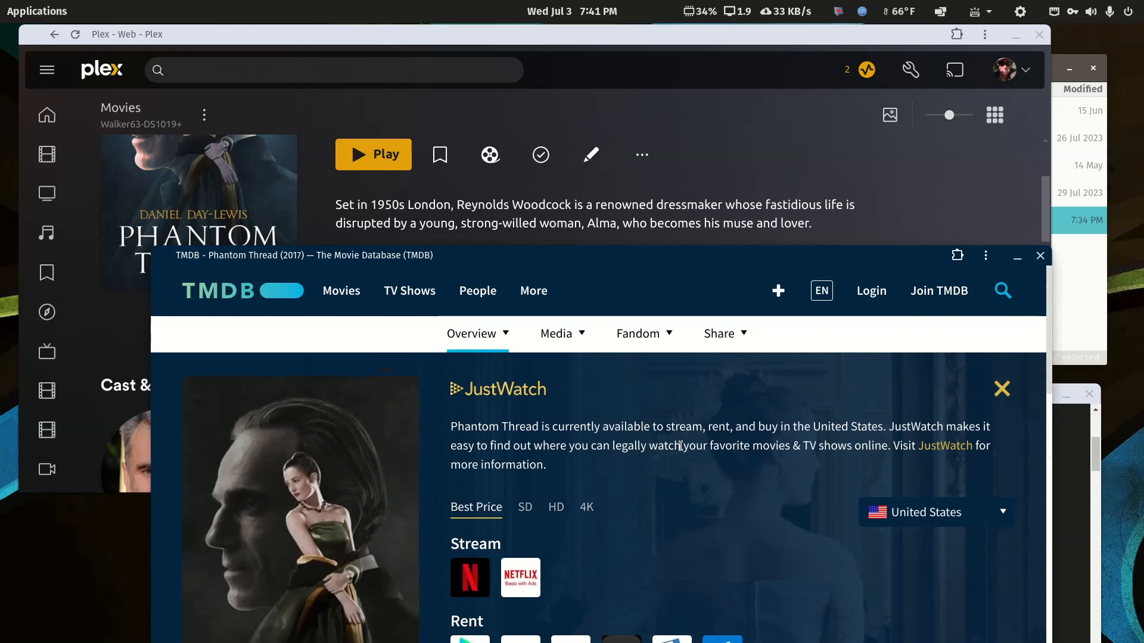
Close the JustWatch listing on TMDB and compare the Phantom Thread overview with the Plex summary
click(1000, 389)
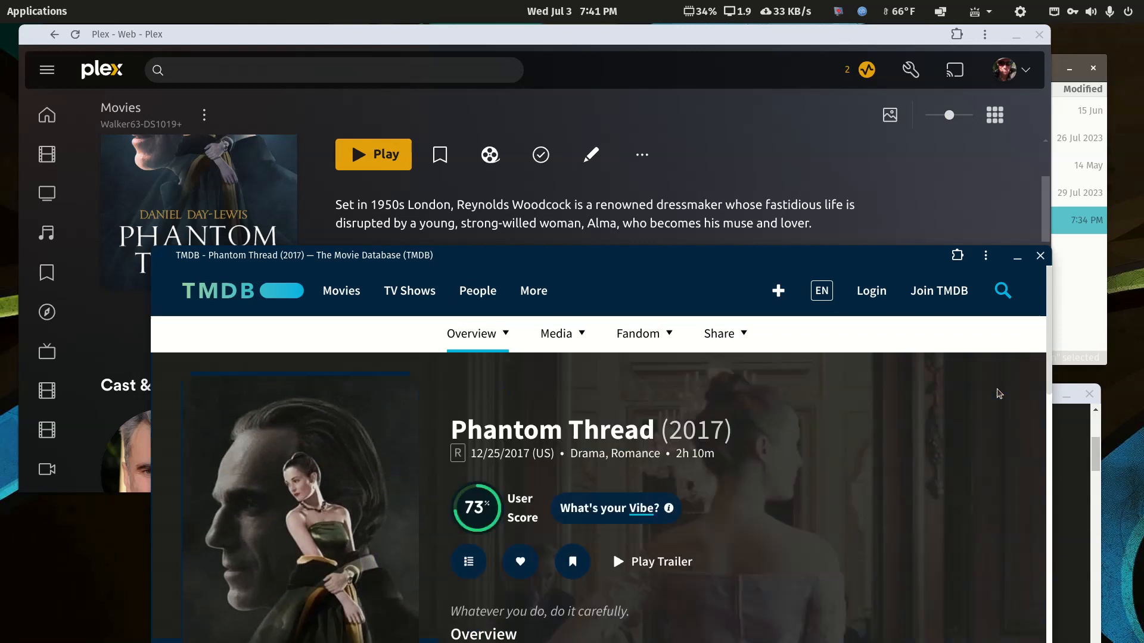
scroll(887, 452, down, 5)
scroll(889, 451, up, 2)
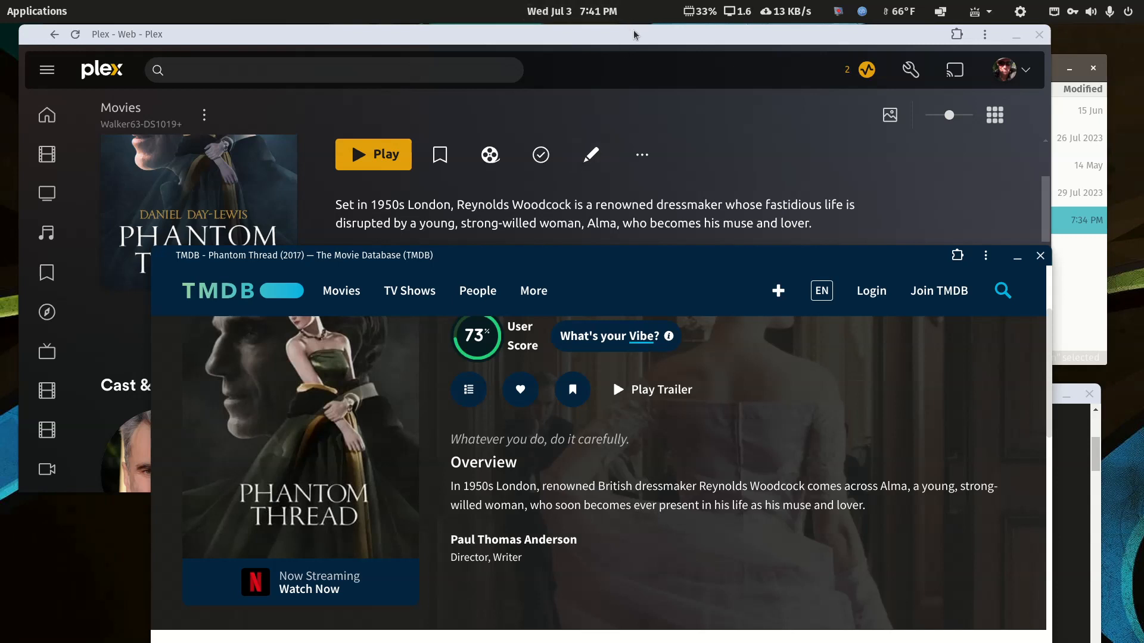
Minimize the TMDB and IMDb windows, then switch to the file manager and open movie-main's Phantom Thread (2017) folder
click(1018, 256)
click(1067, 395)
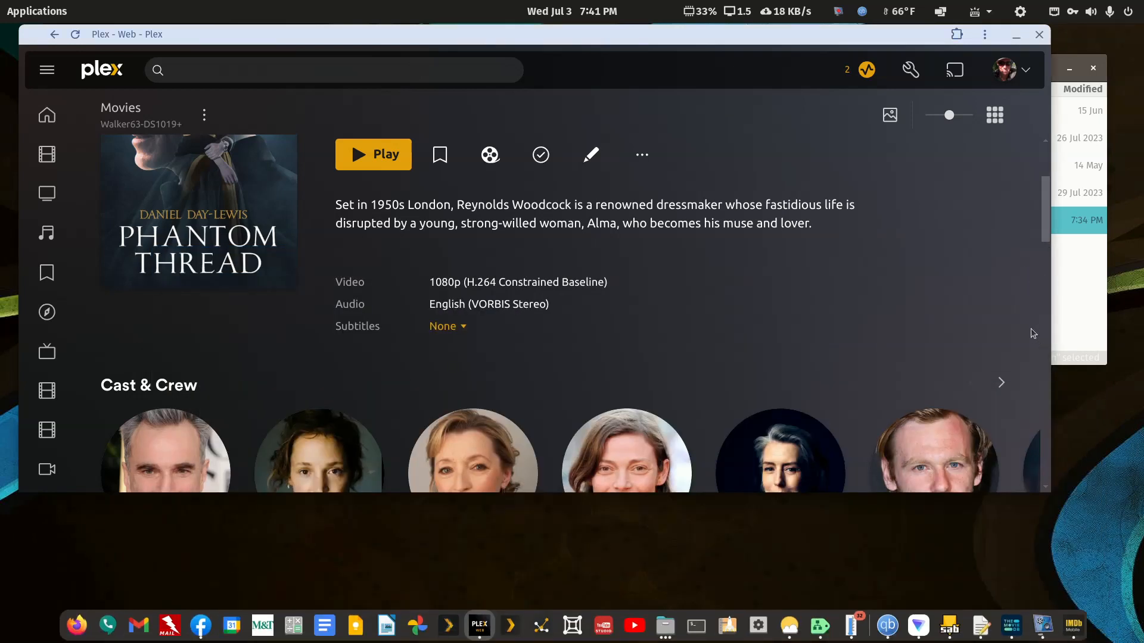
click(1071, 312)
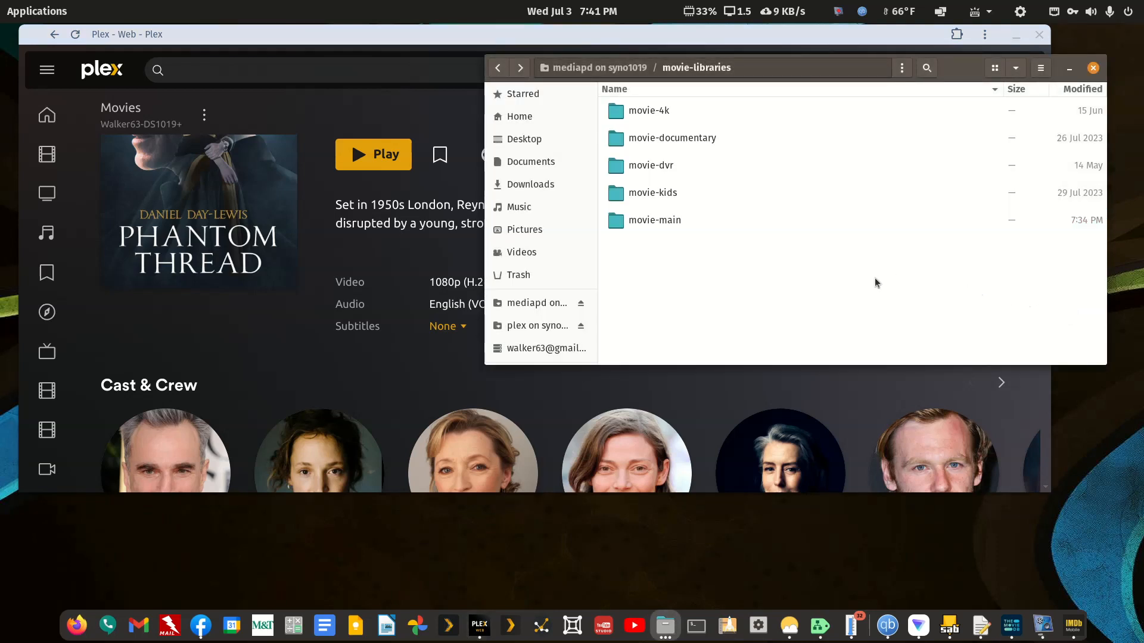
double_click(665, 219)
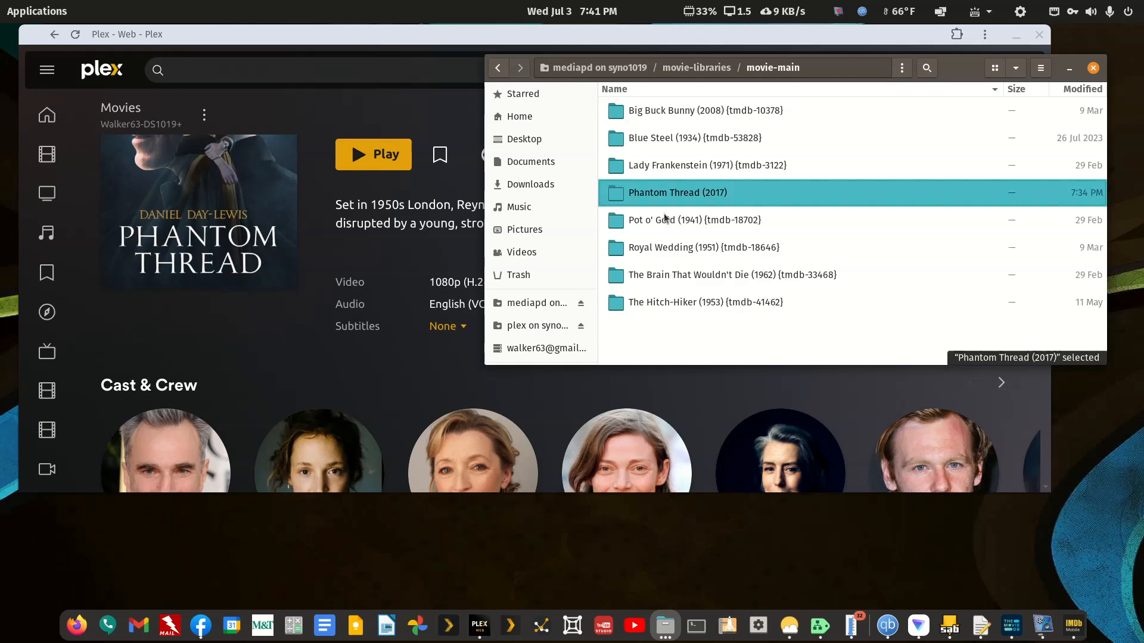
double_click(676, 198)
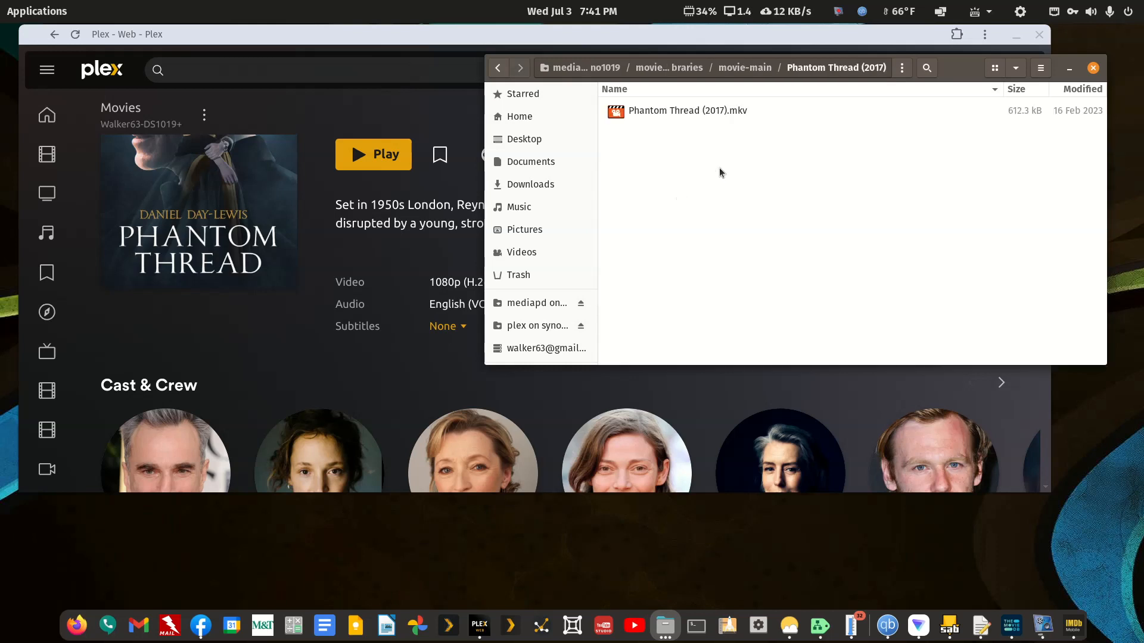
Move the Phantom Thread (2017) folder from movie-main up into movie-libraries and return to the Movies library in Plex
double_click(500, 71)
click(519, 70)
click(520, 70)
click(497, 67)
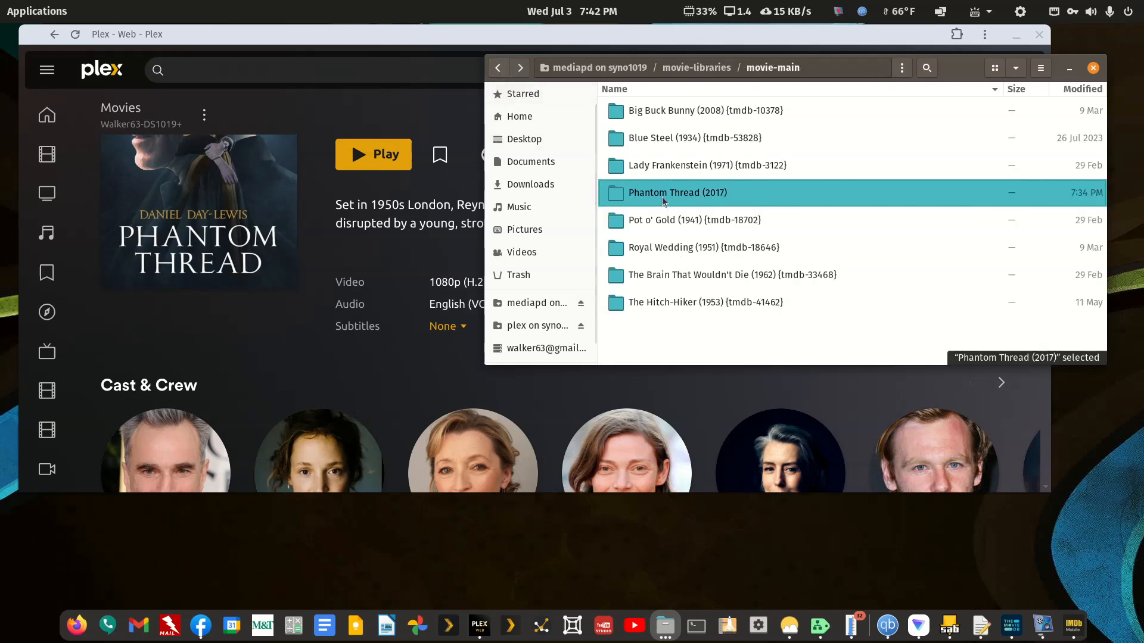
right_click(664, 199)
click(691, 275)
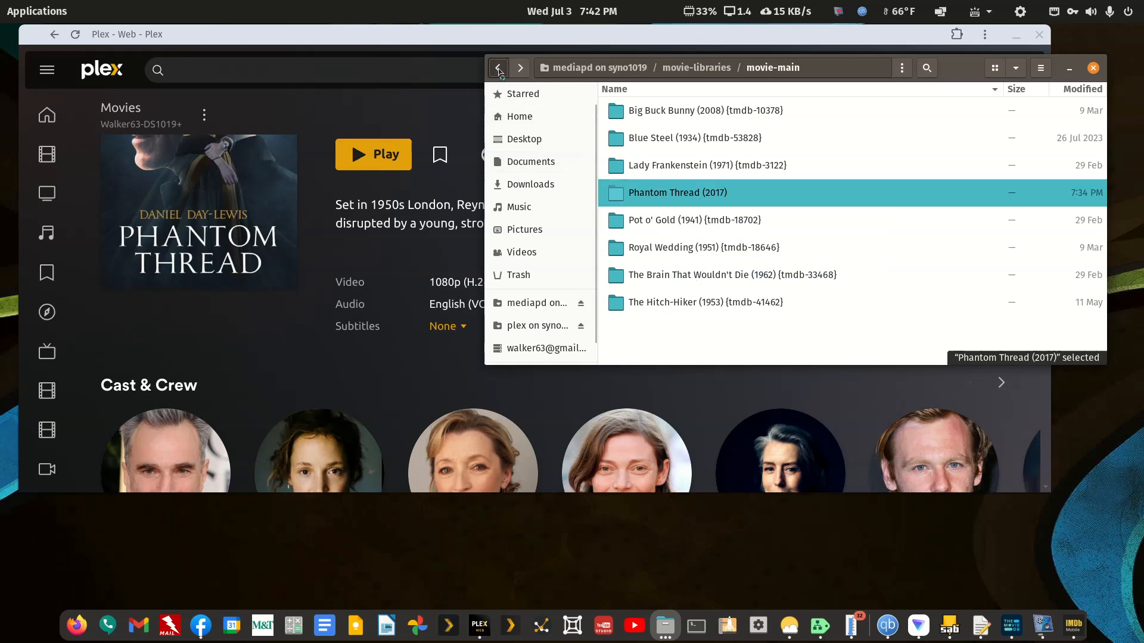
click(499, 68)
right_click(695, 296)
click(727, 337)
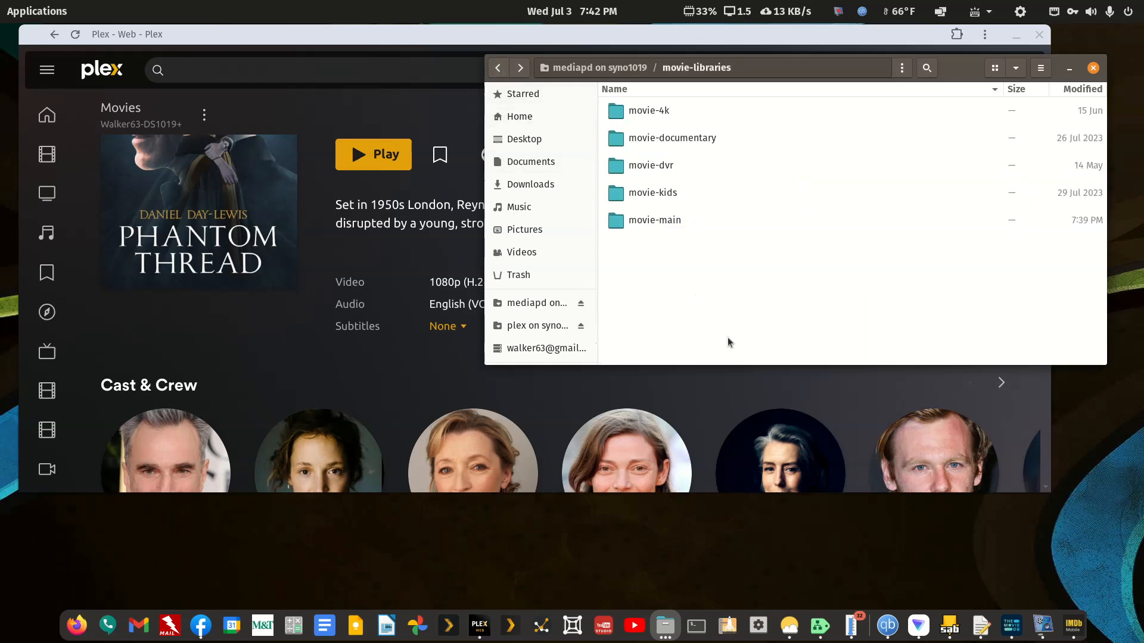
click(55, 35)
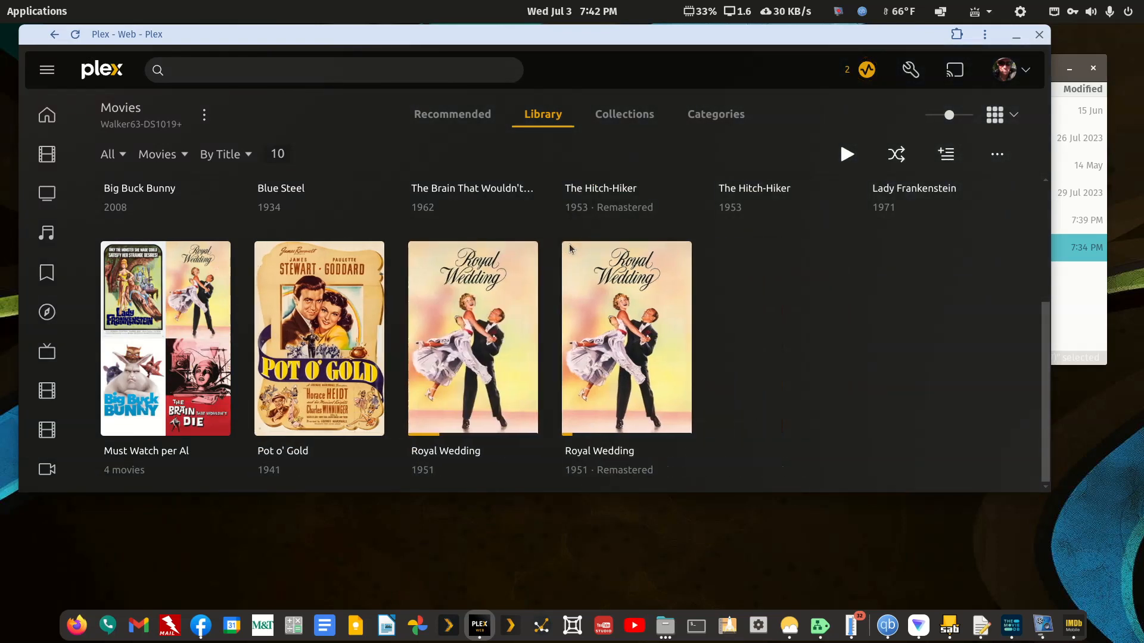
Switch to the file manager and open the Phantom Thread (2017) folder with FileBot
click(1105, 331)
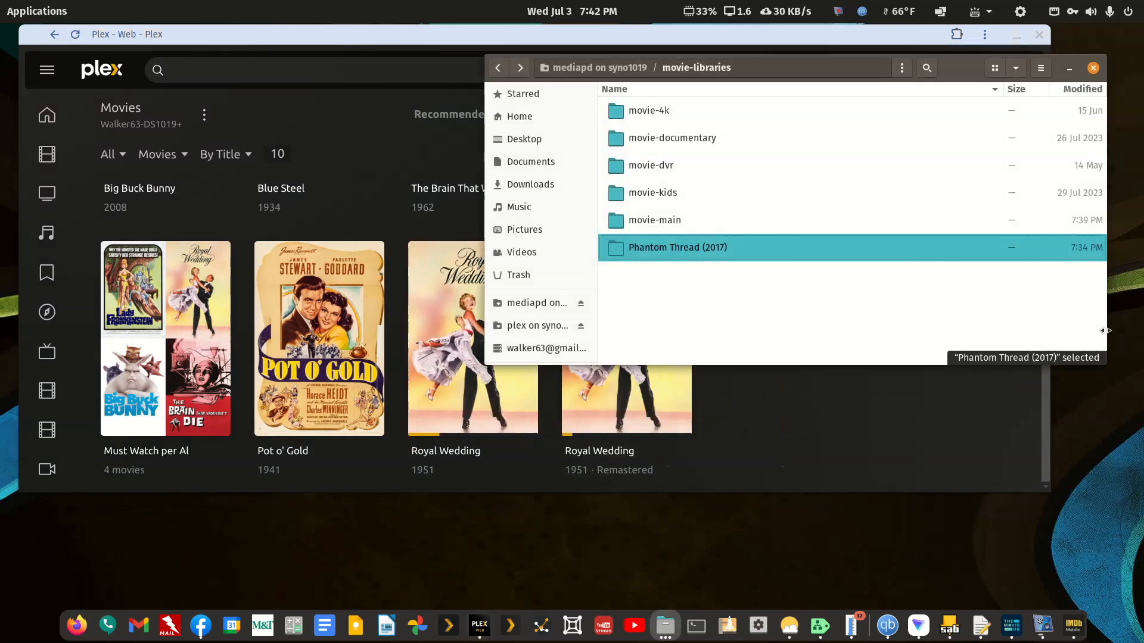
right_click(689, 250)
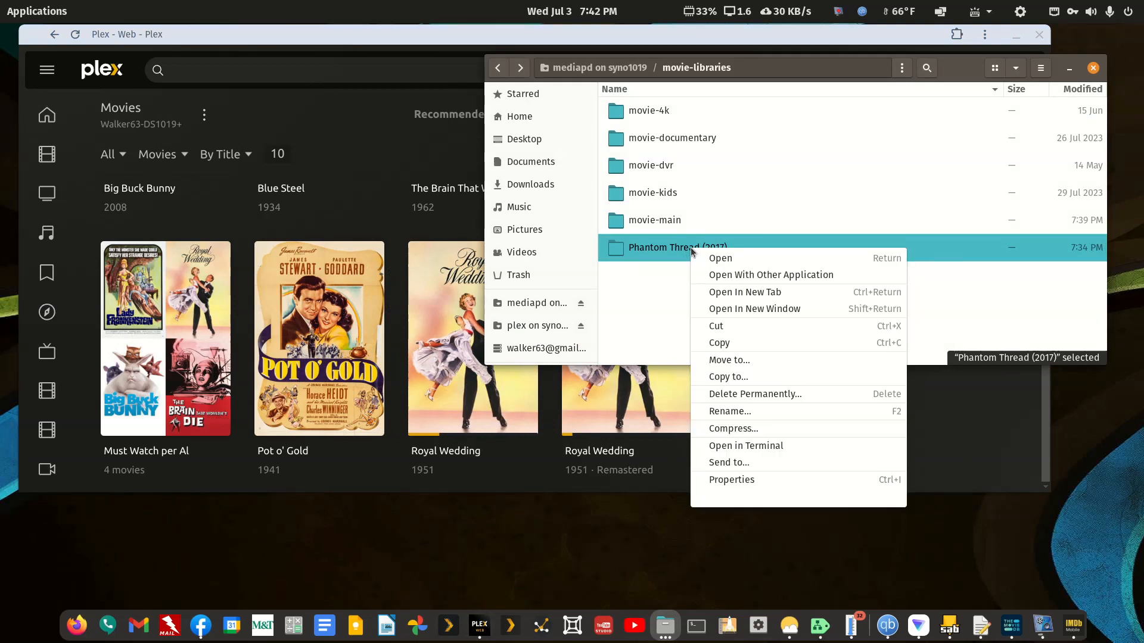
click(722, 280)
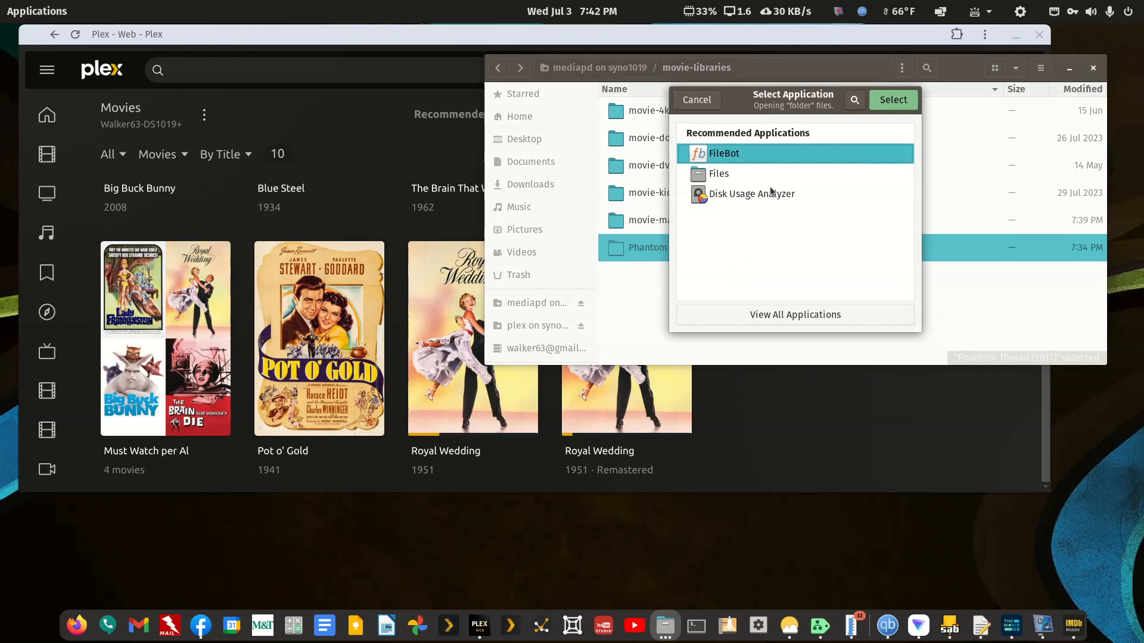
click(910, 106)
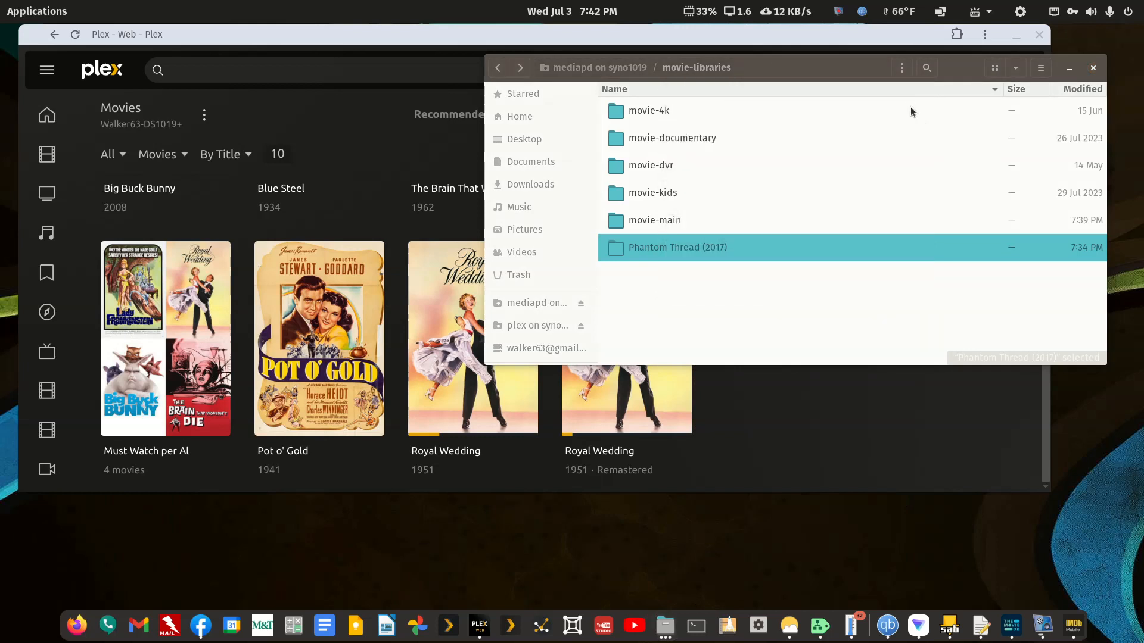
Apply the "1 - Movie - TMDB Structure" preset to the Phantom Thread file and inspect the end of its proposed name
click(427, 355)
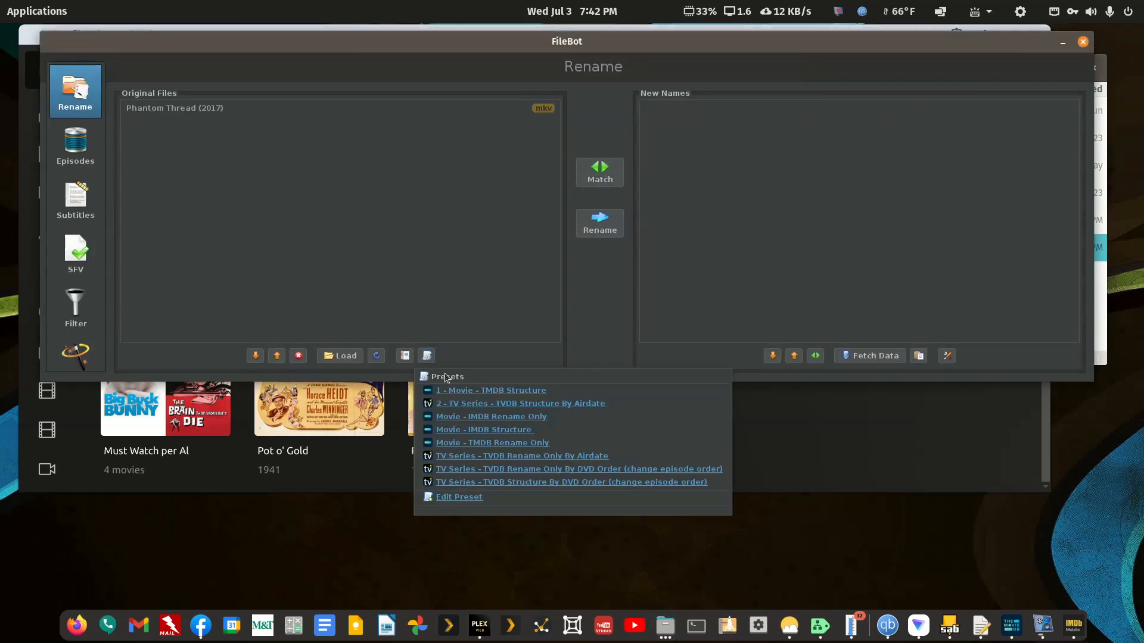
click(493, 392)
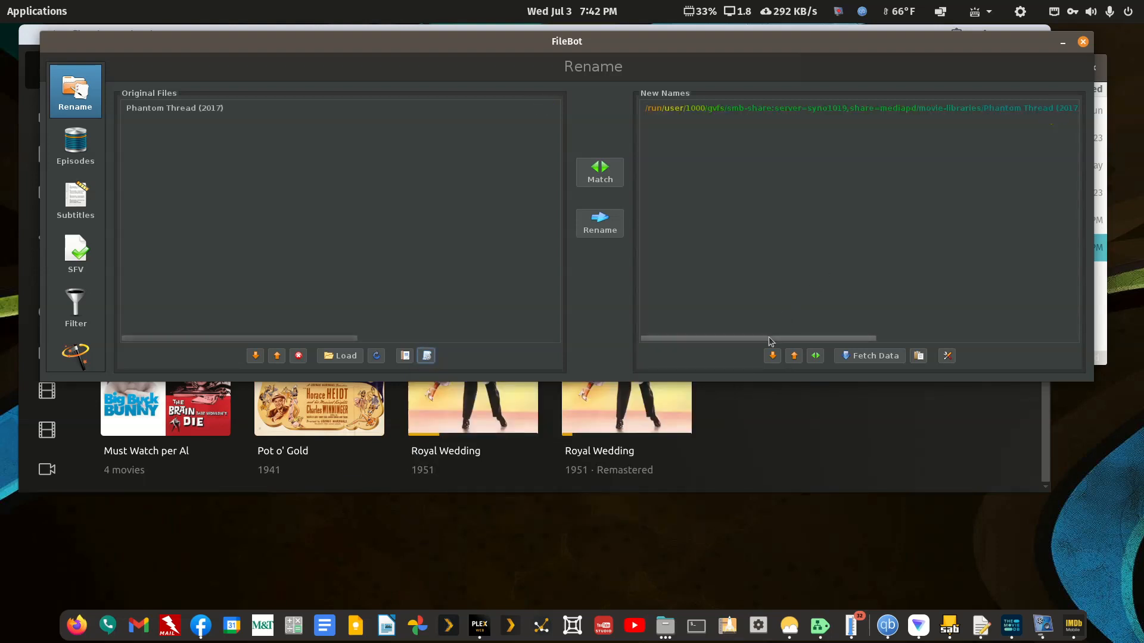
drag(769, 341, 1018, 342)
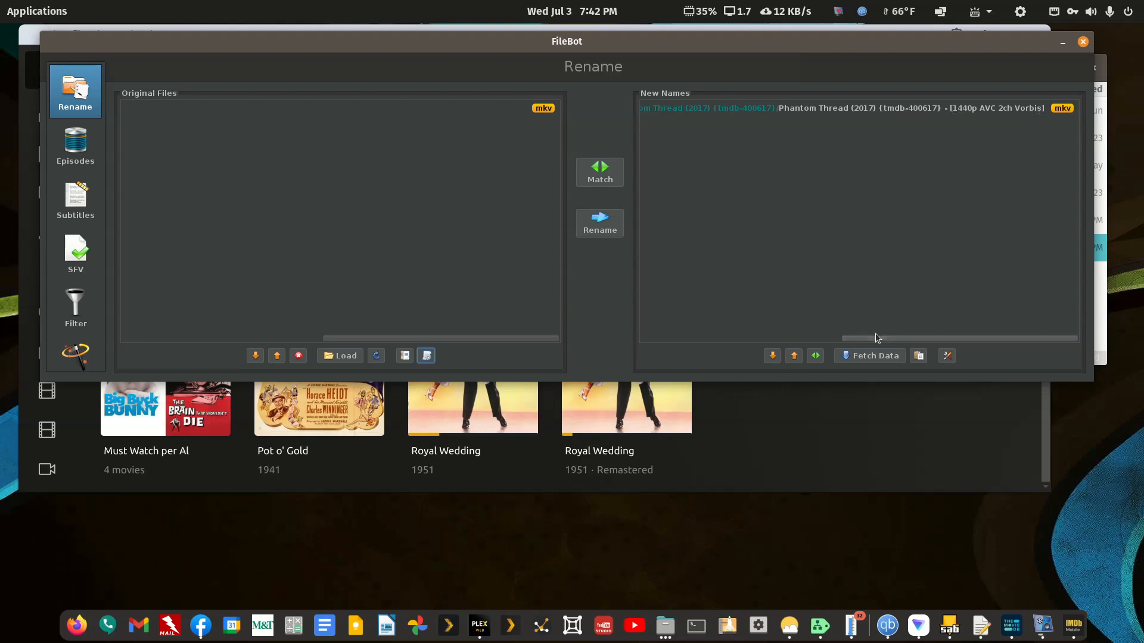
click(697, 324)
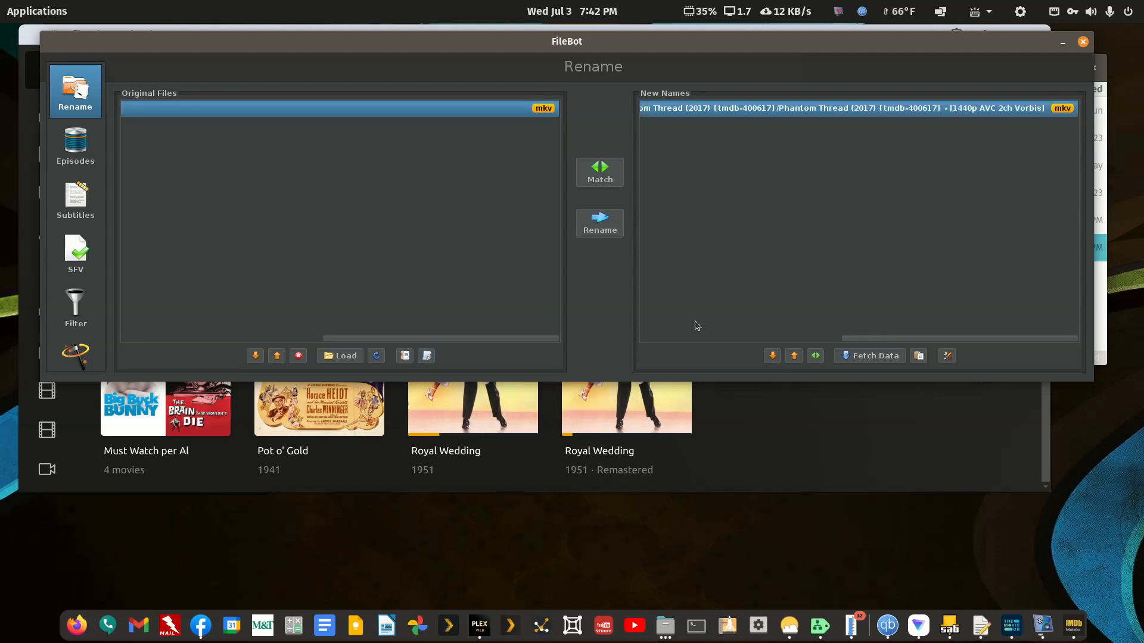
Apply the "Movie - IMDB Structure" preset to the Phantom Thread file and inspect the end of its proposed name
click(427, 357)
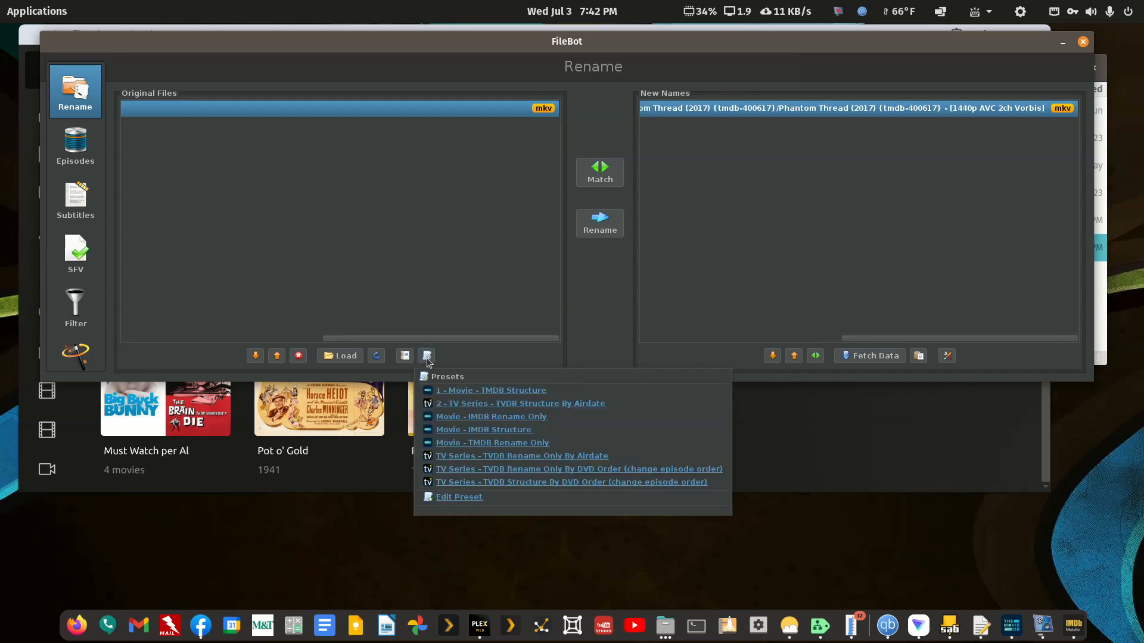
click(483, 431)
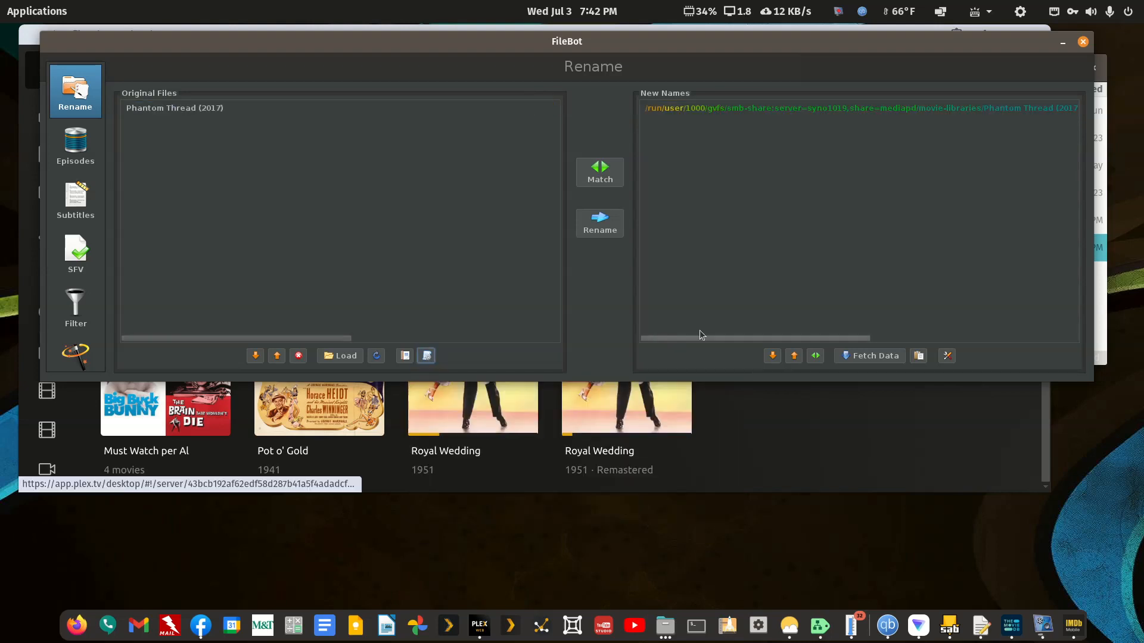
drag(693, 338, 908, 363)
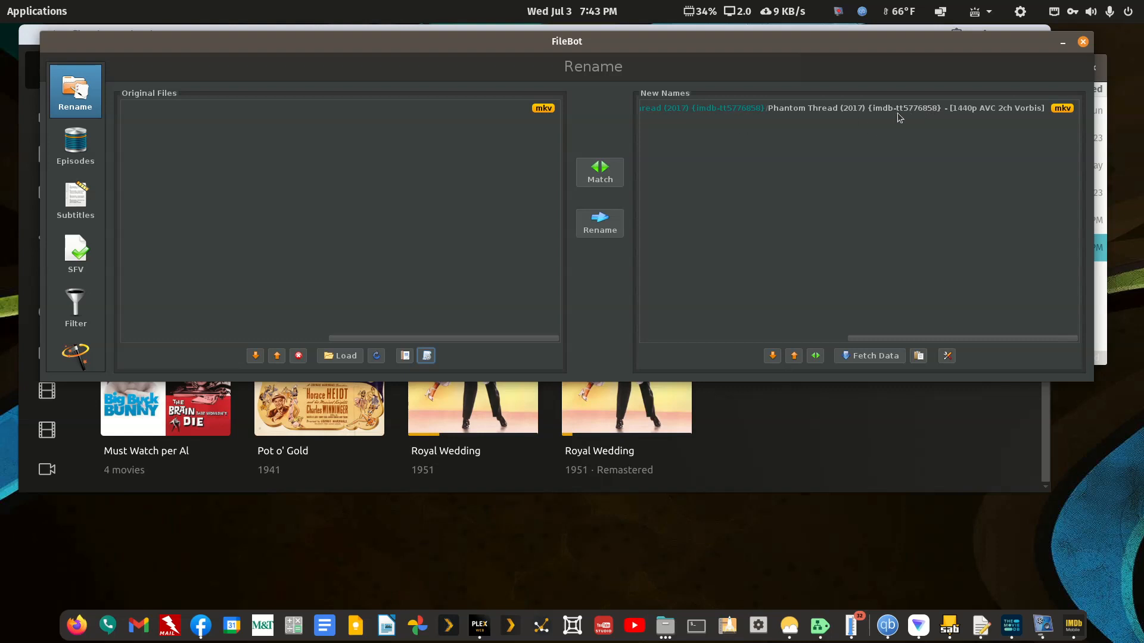
Apply the "Movie - TMDB Rename Only" preset to the Phantom Thread file
click(426, 356)
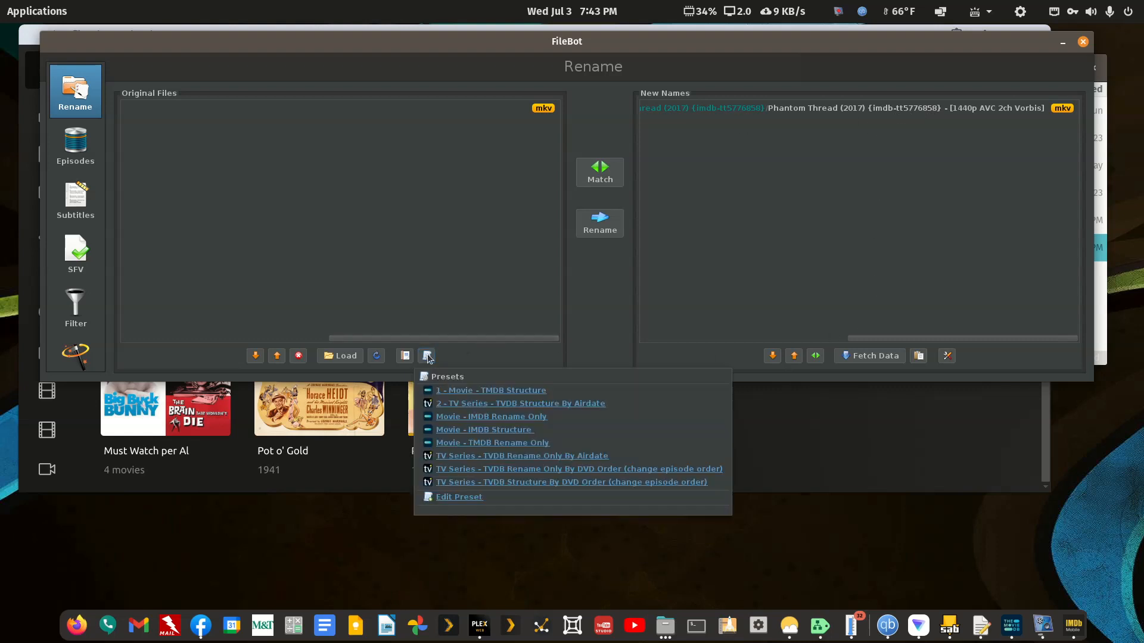
click(491, 443)
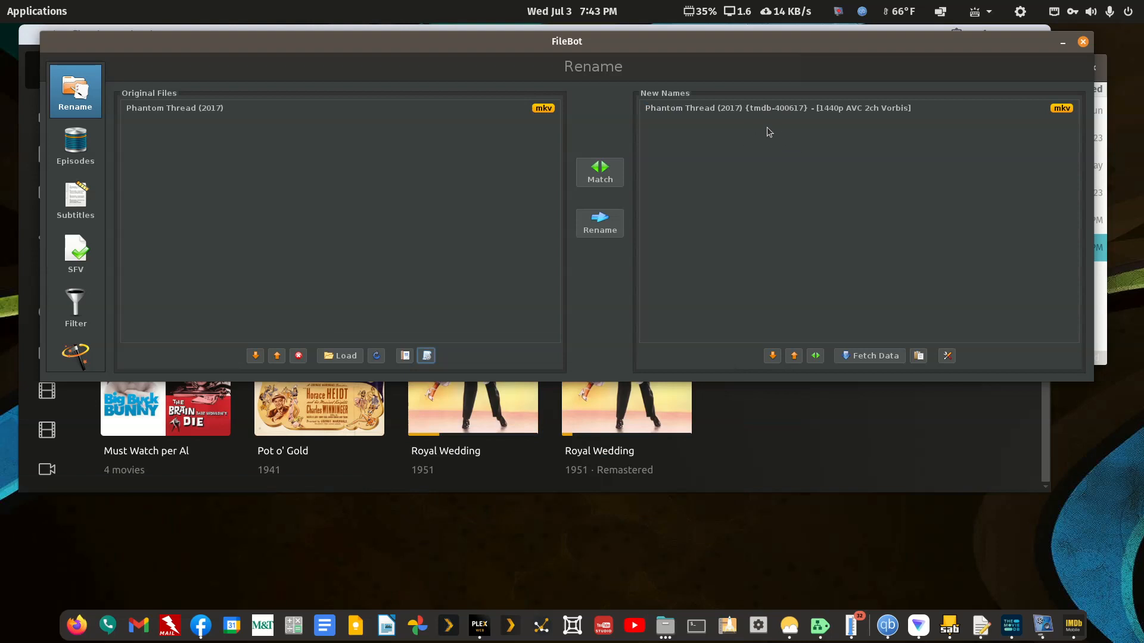
Apply the "1 - Movie - TMDB Structure" preset to the Phantom Thread file, carry out the rename, and close FileBot
click(426, 355)
click(462, 391)
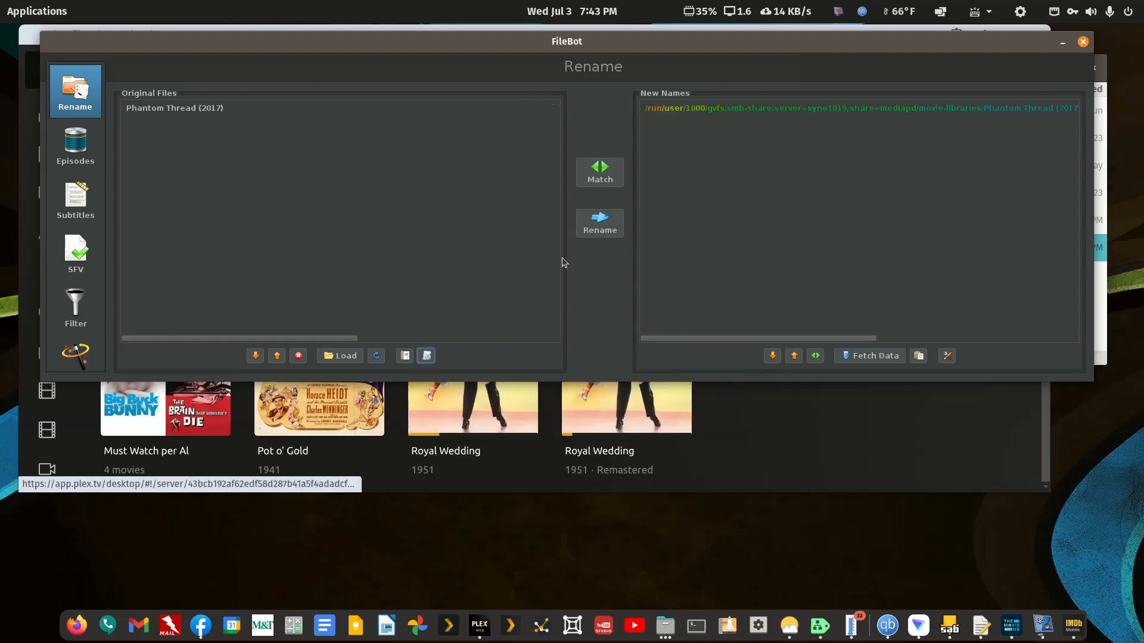
click(610, 222)
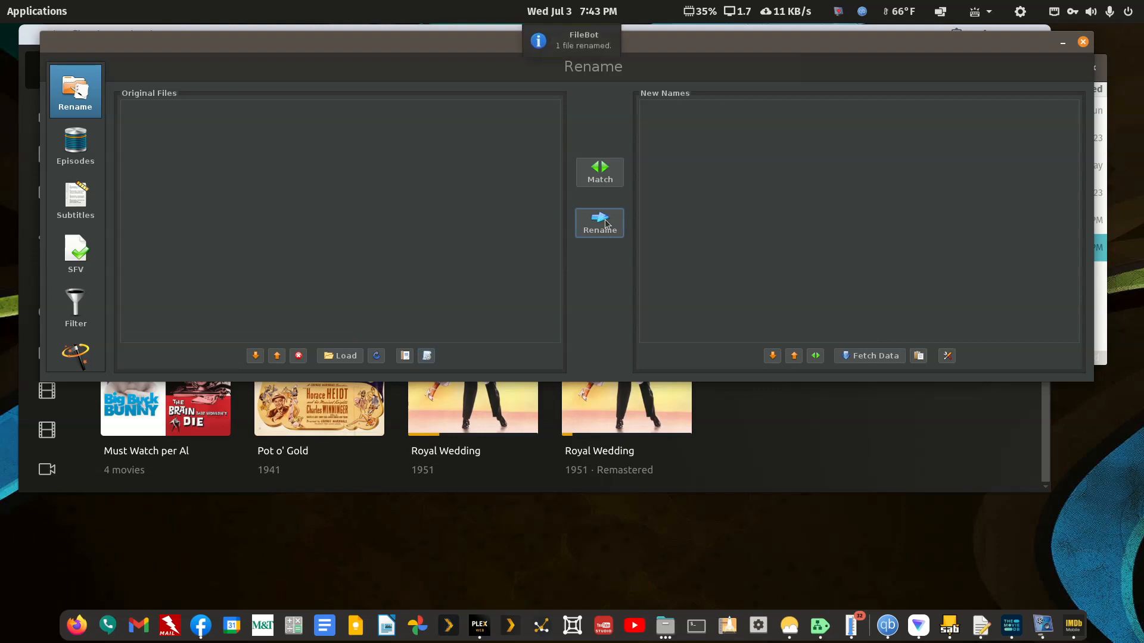
click(1083, 41)
click(698, 337)
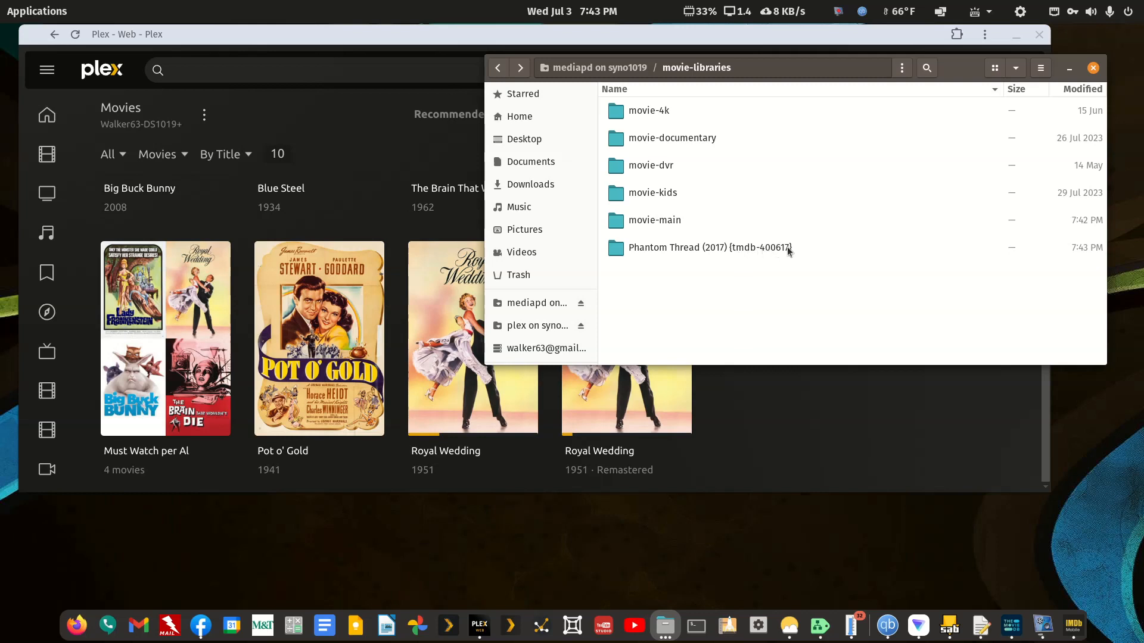
Rename the movie file inside the Phantom Thread folder as "Phantom Thread (2017) {tmdb-400617}.mkv", removing the video format details
double_click(752, 245)
right_click(789, 113)
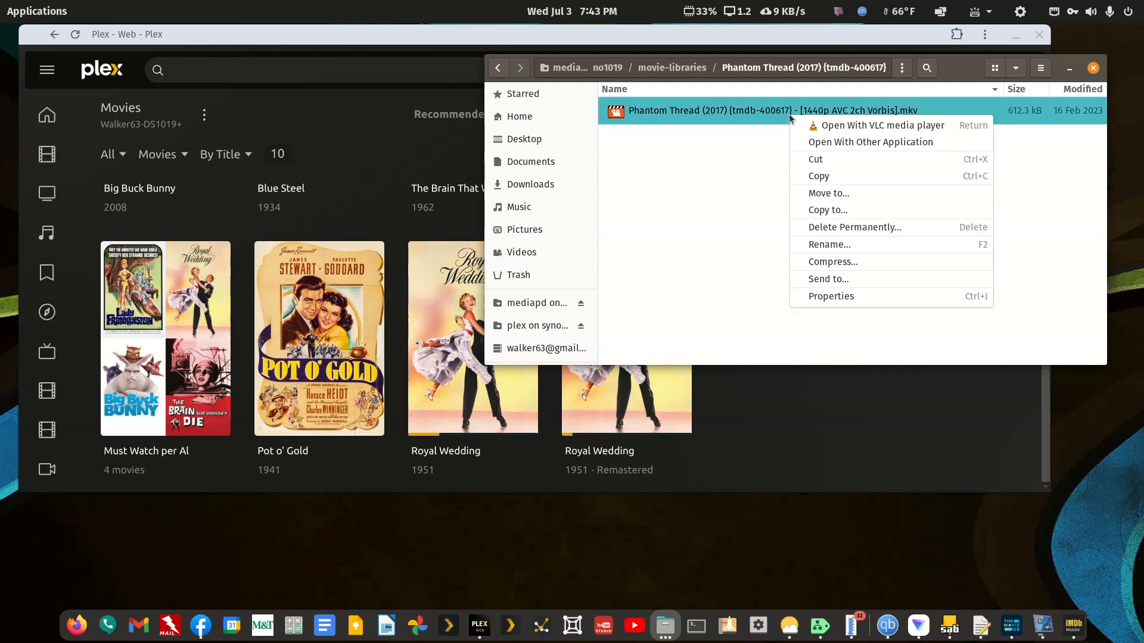
click(834, 245)
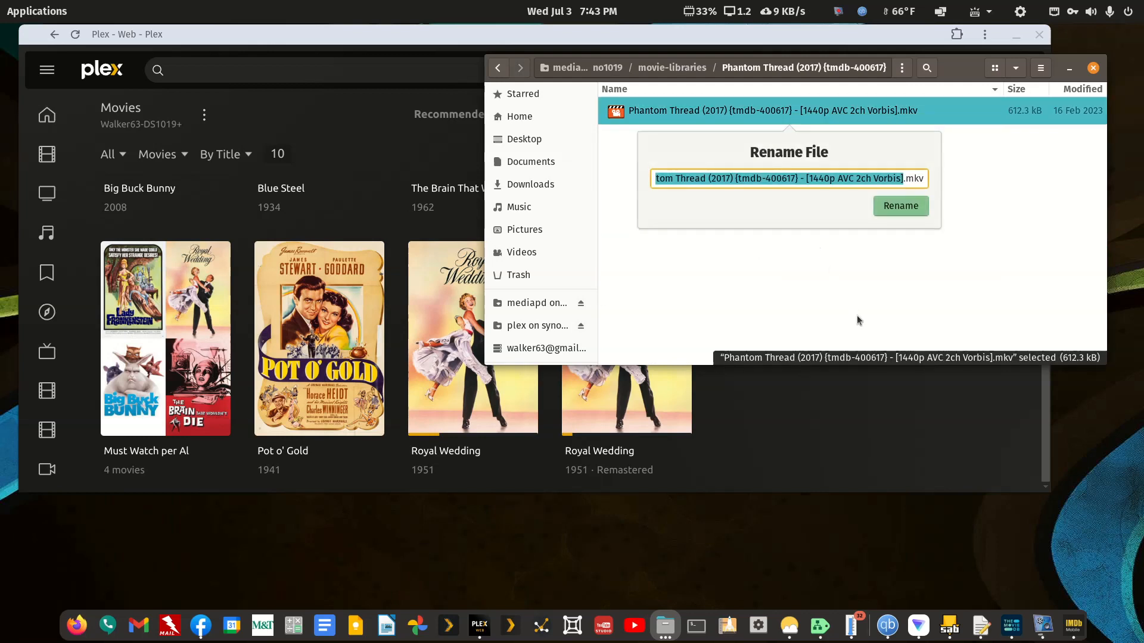
key(Right)
key(shift+Left)
key(shift+Left)
key(shift+Left)
key(shift+Left)
key(shift+Left)
key(shift+Left)
key(shift+Left)
key(shift+Left)
key(shift+Left)
key(shift+Left)
key(shift+Left)
key(shift+Left)
key(shift+Left)
key(shift+Left)
key(shift+Left)
key(shift+Left)
key(shift+Left)
key(shift+Left)
key(shift+Left)
key(shift+Left)
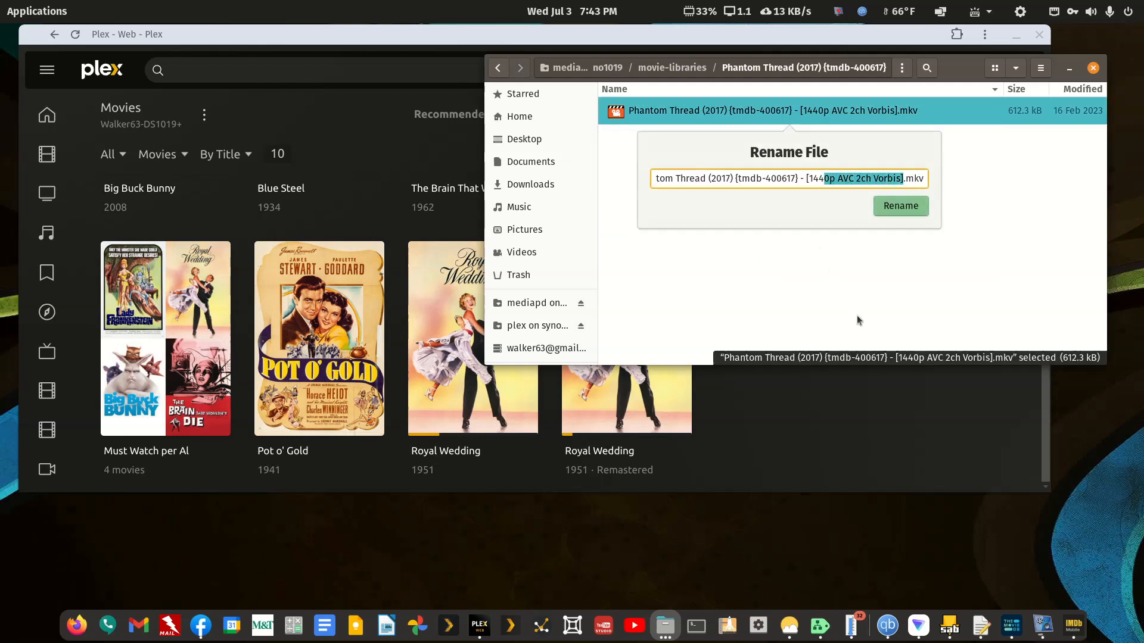
key(shift+Left)
key(BackSpace)
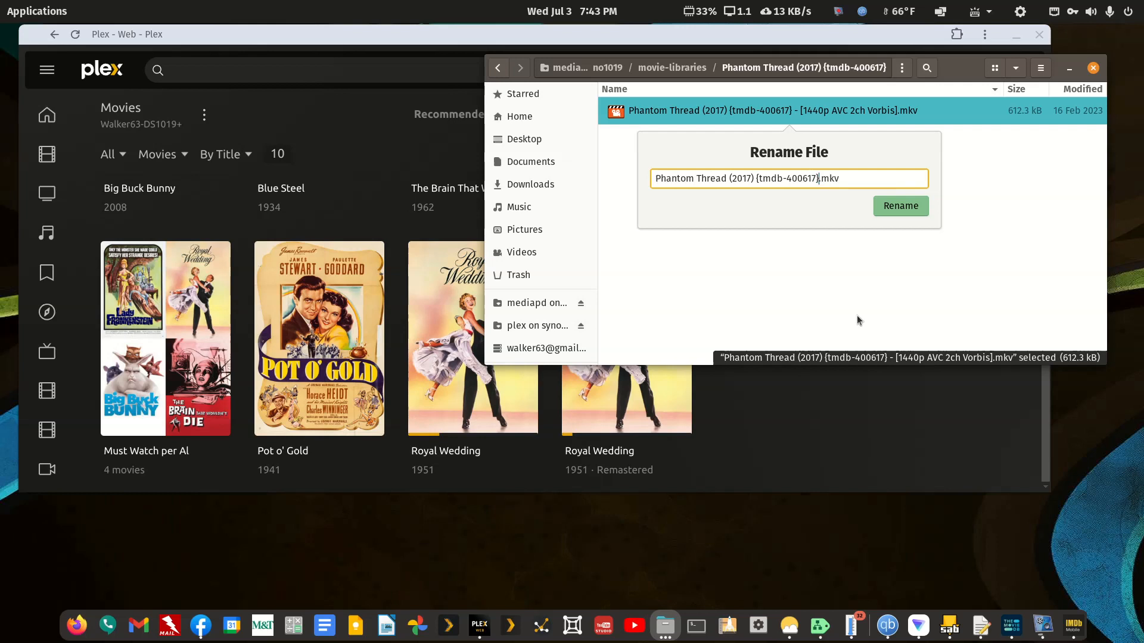
key(Return)
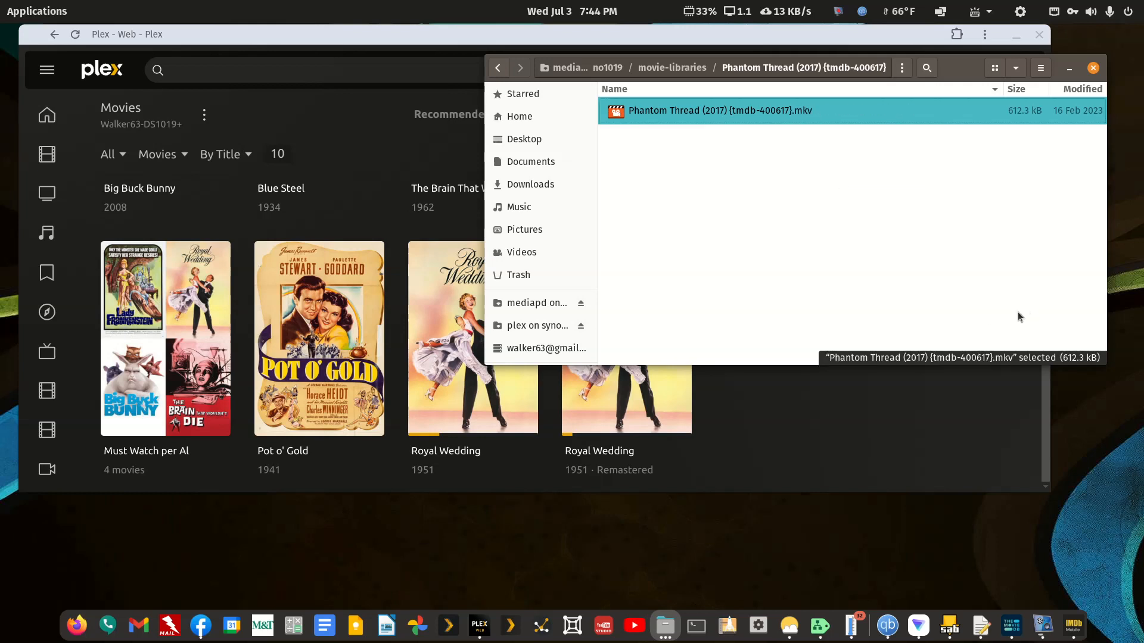
Move the "Phantom Thread (2017) {tmdb-400617}" folder from movie-libraries into the movie-documentary folder
click(499, 71)
right_click(638, 249)
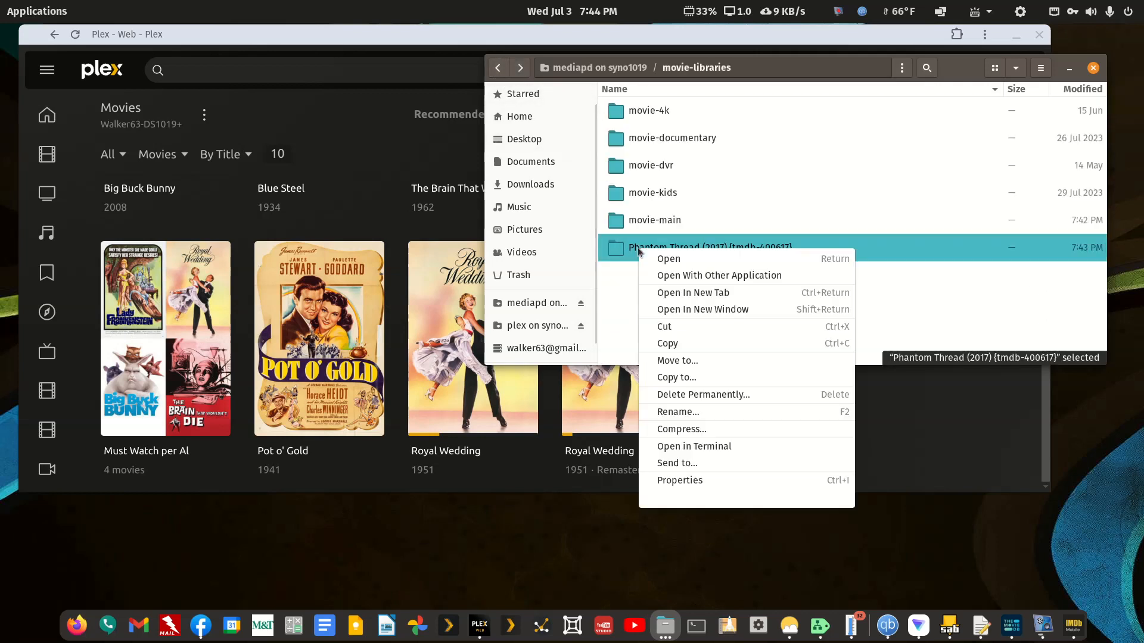
click(667, 327)
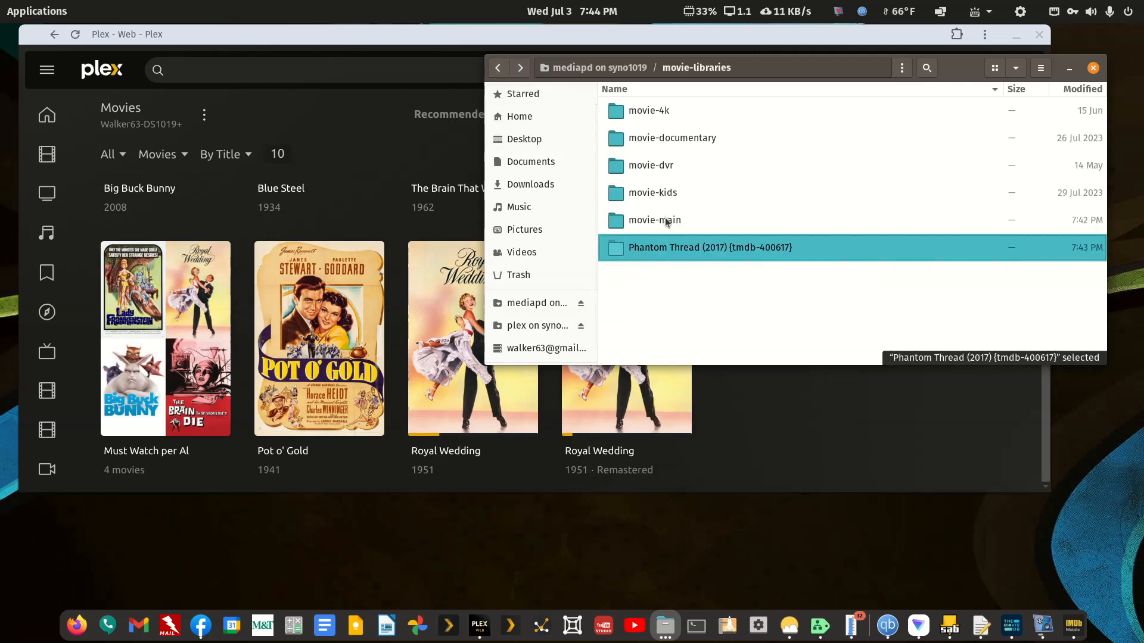
right_click(667, 142)
click(695, 254)
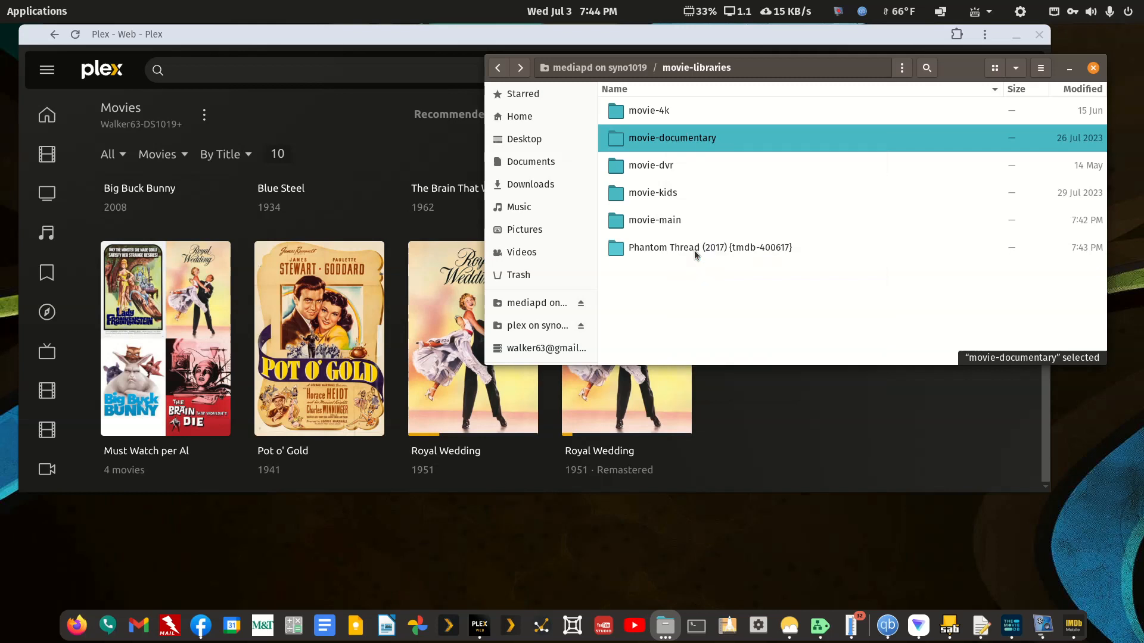
Switch to Plex and open Phantom Thread in the Documentaries library to review its metadata
click(220, 55)
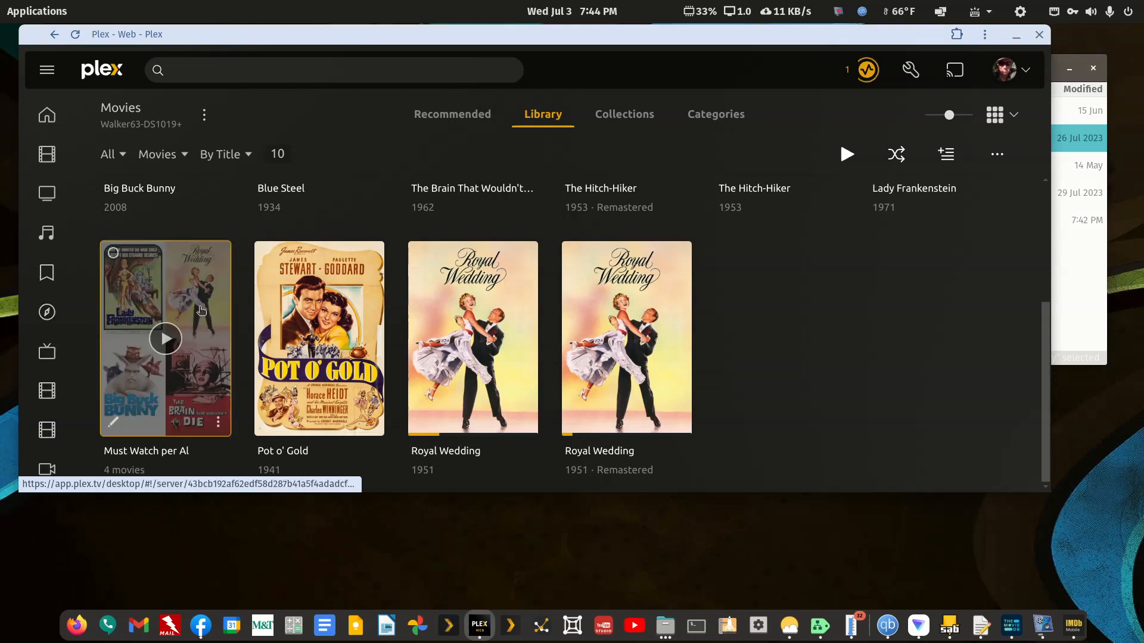
click(910, 70)
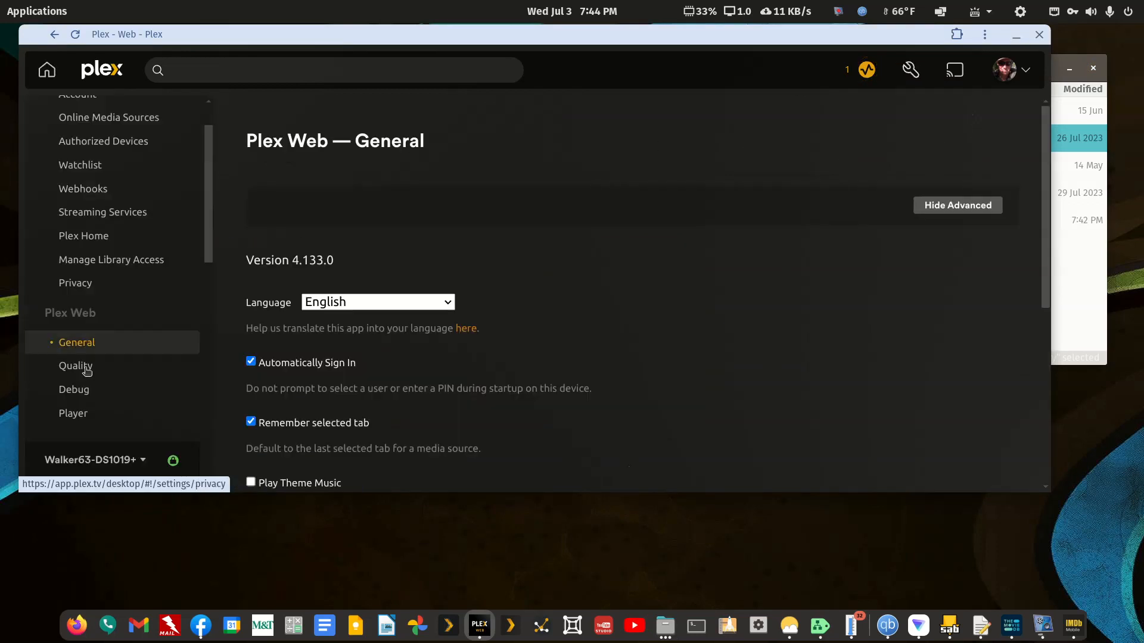
scroll(87, 372, down, 8)
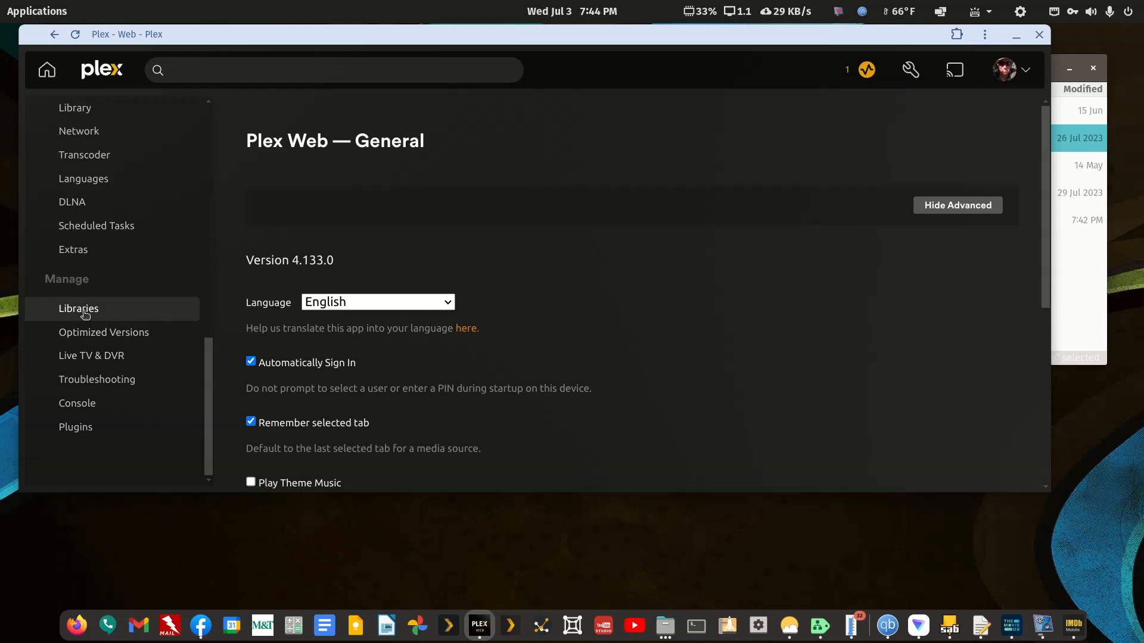
click(84, 314)
click(360, 263)
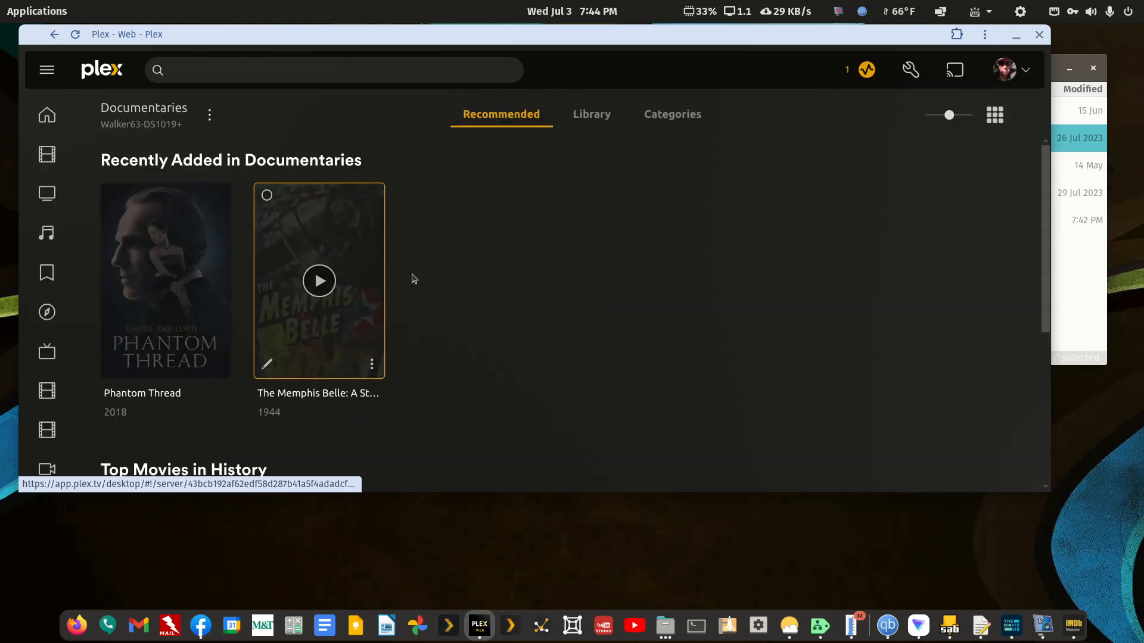
click(203, 308)
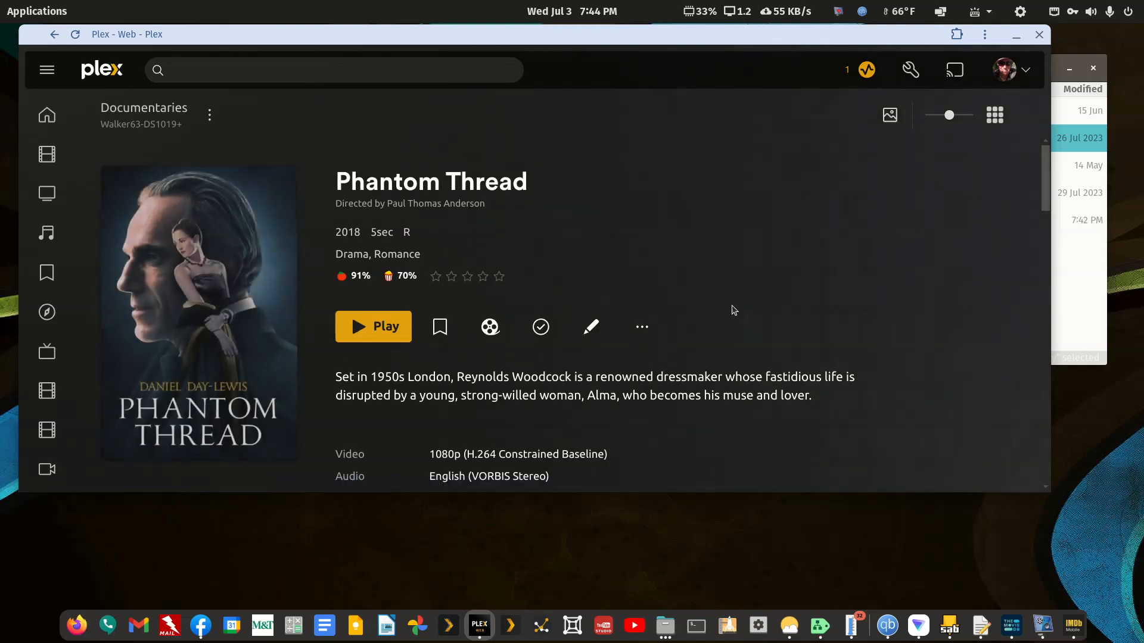
scroll(734, 310, down, 5)
scroll(734, 309, up, 5)
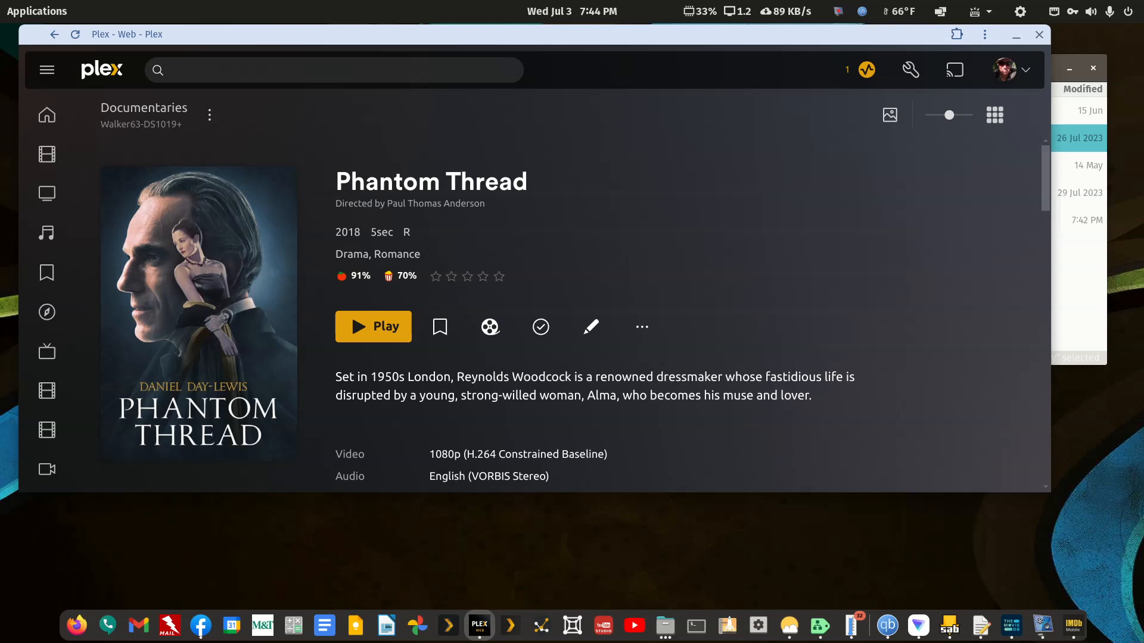
Open the server's Agents settings and review the Plex Movie (Legacy) and The Movie Database agents for movies
click(910, 71)
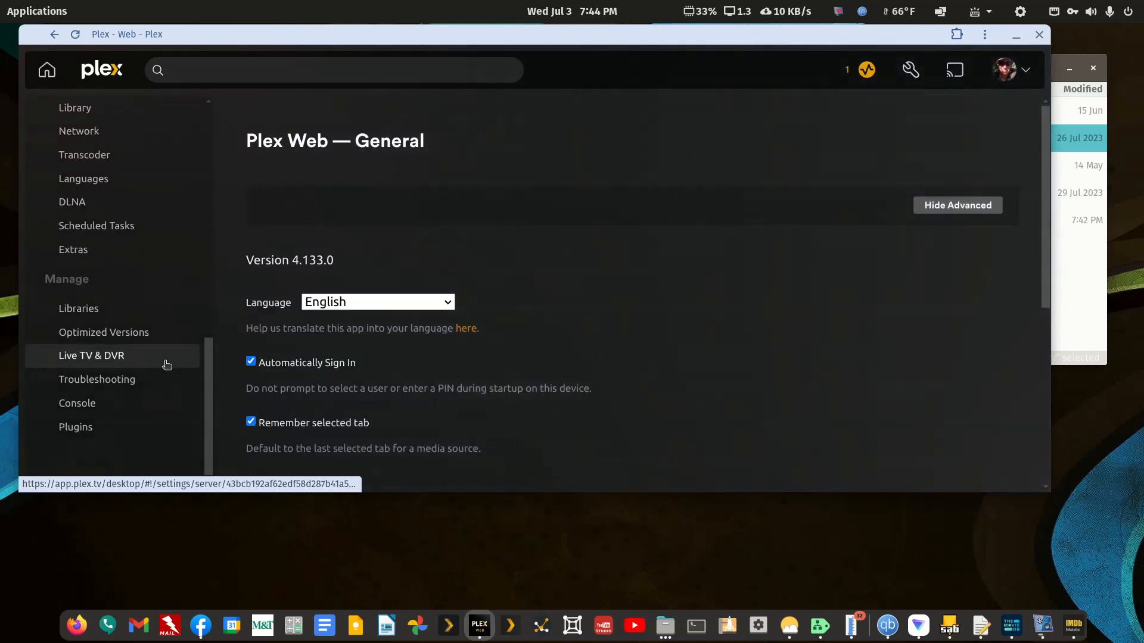
scroll(166, 366, up, 3)
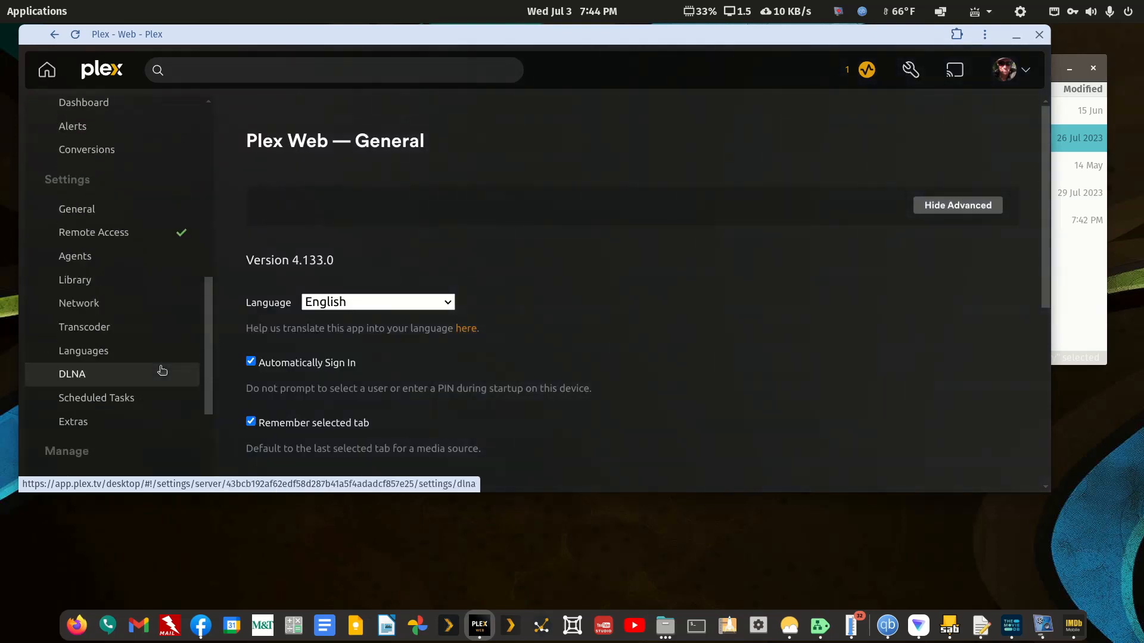
click(87, 256)
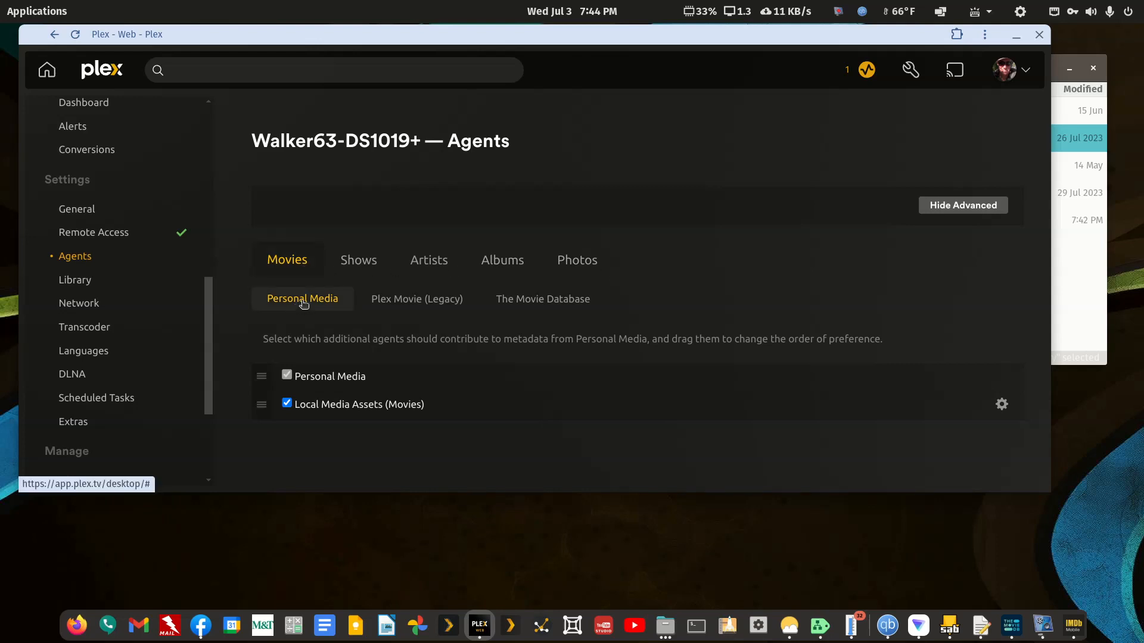
click(417, 299)
scroll(454, 368, down, 1)
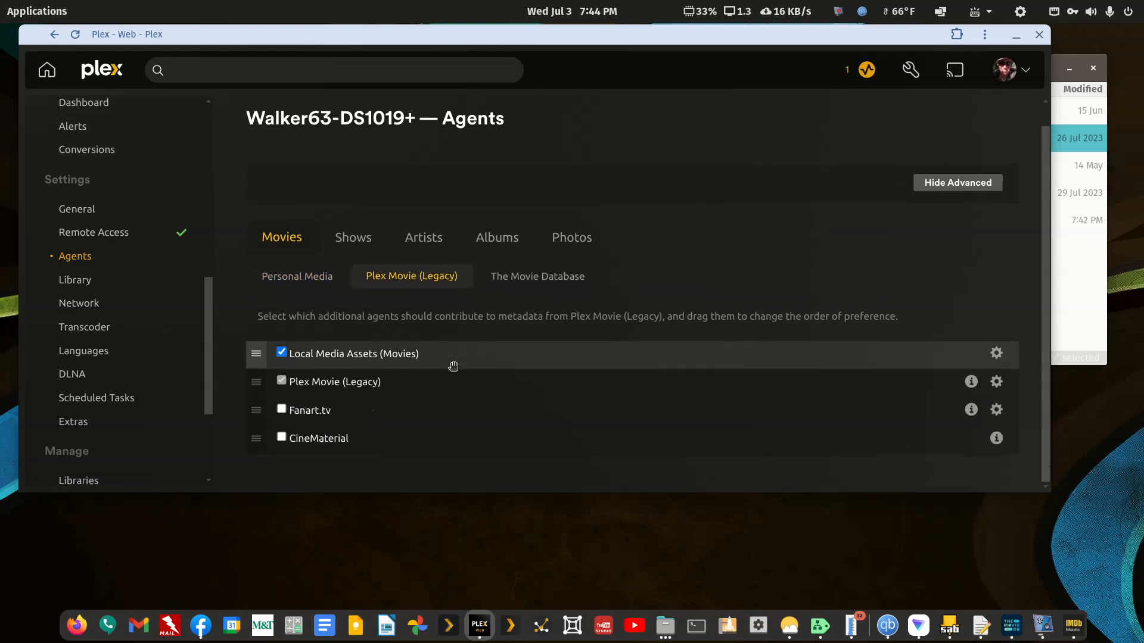
click(568, 275)
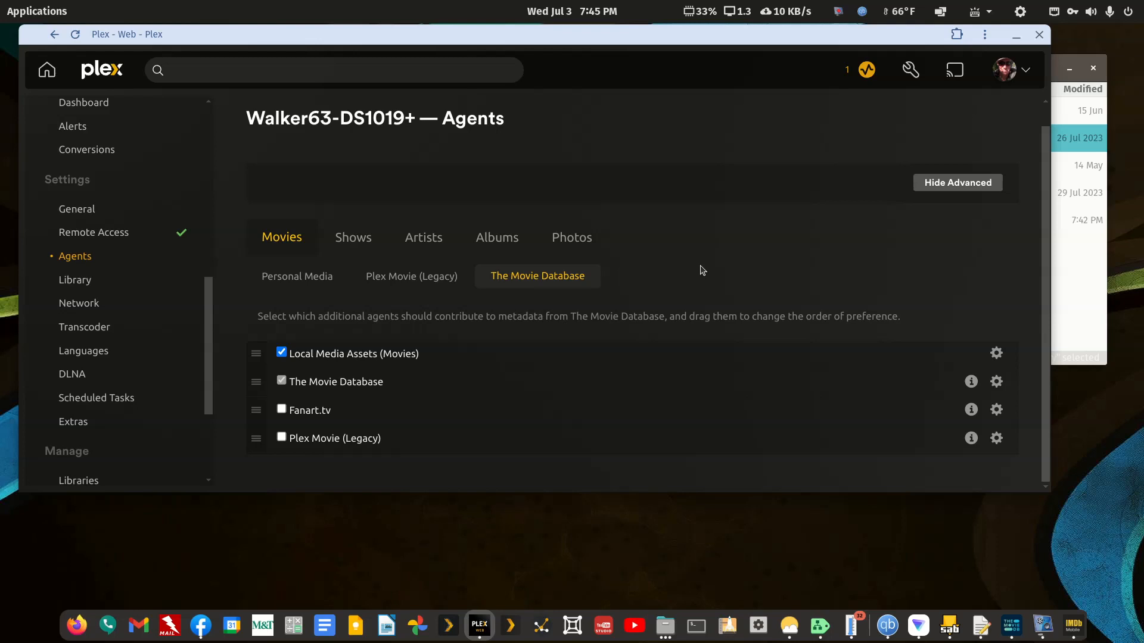
Review the TheTVDB and The Movie Database agents for shows in the server's Agents settings
click(352, 238)
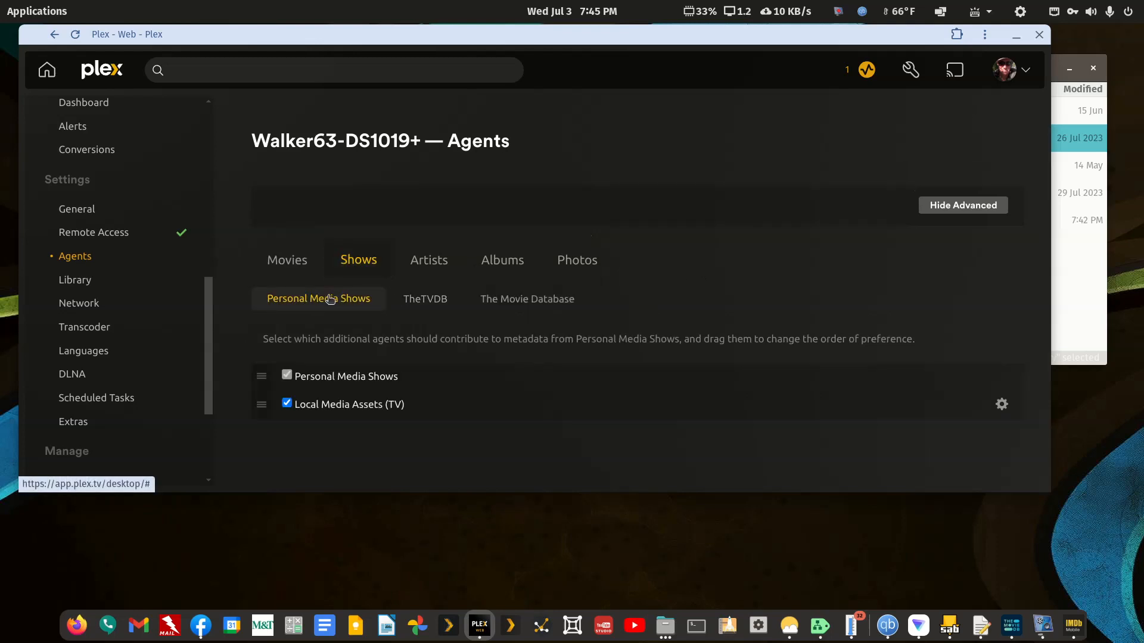
click(429, 303)
scroll(432, 304, down, 1)
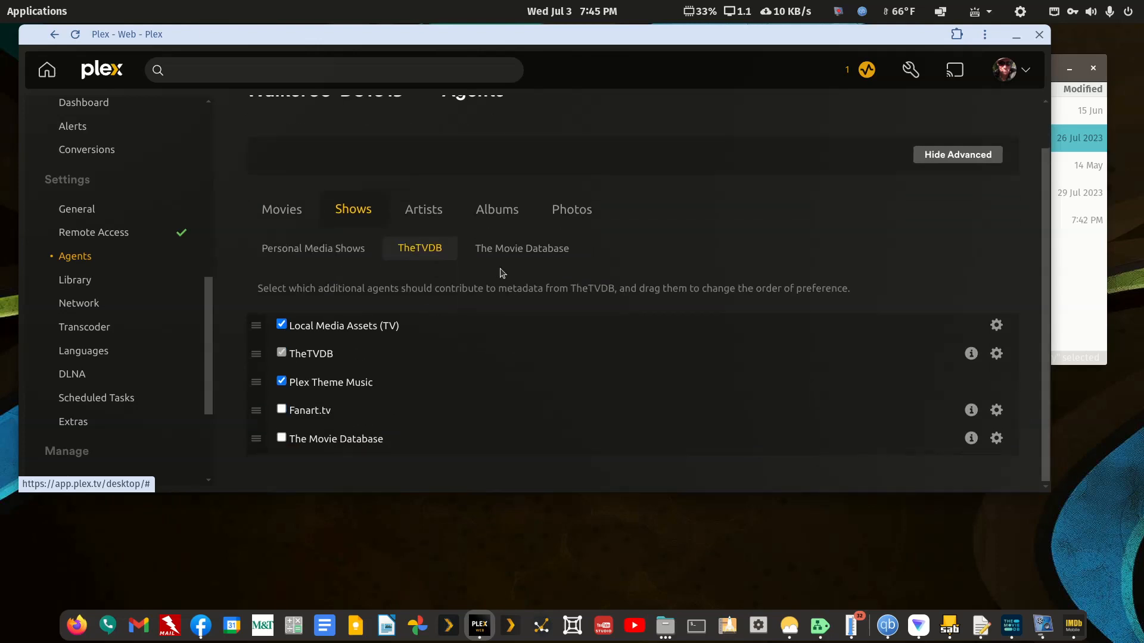
click(539, 250)
scroll(536, 254, down, 1)
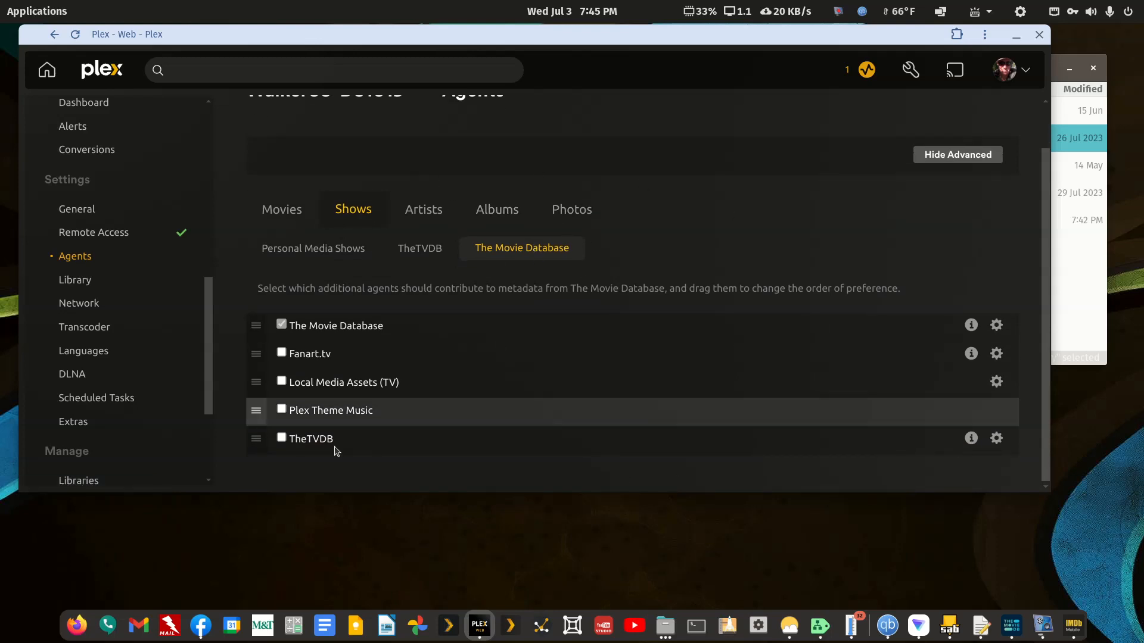
scroll(497, 354, up, 1)
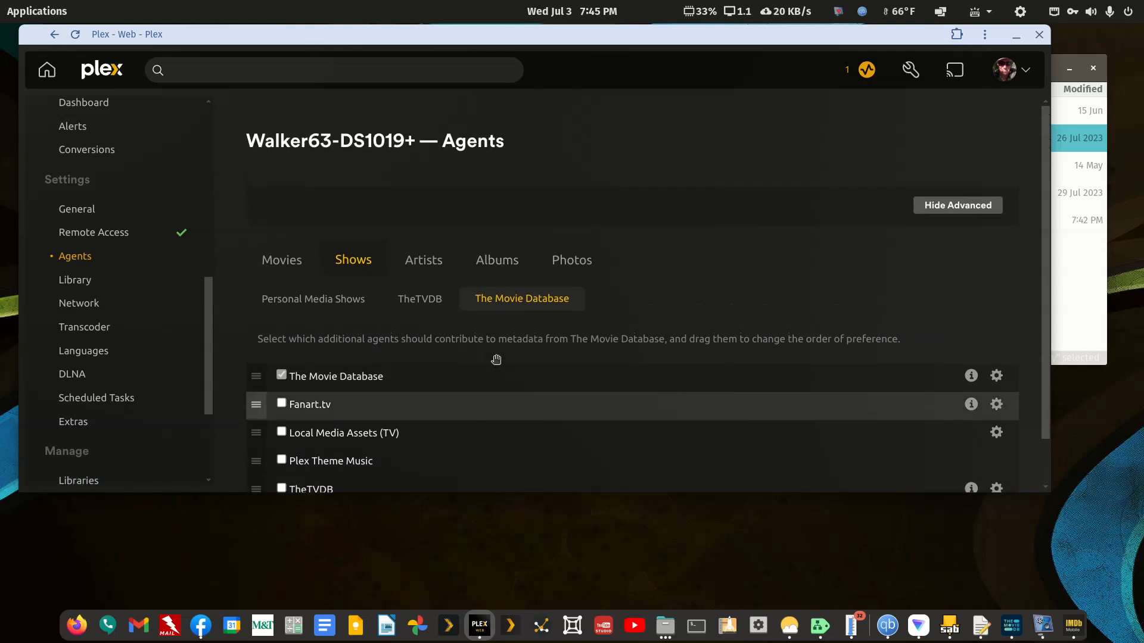
Open the TV Shows library from the server's list of managed libraries
scroll(54, 155, up, 8)
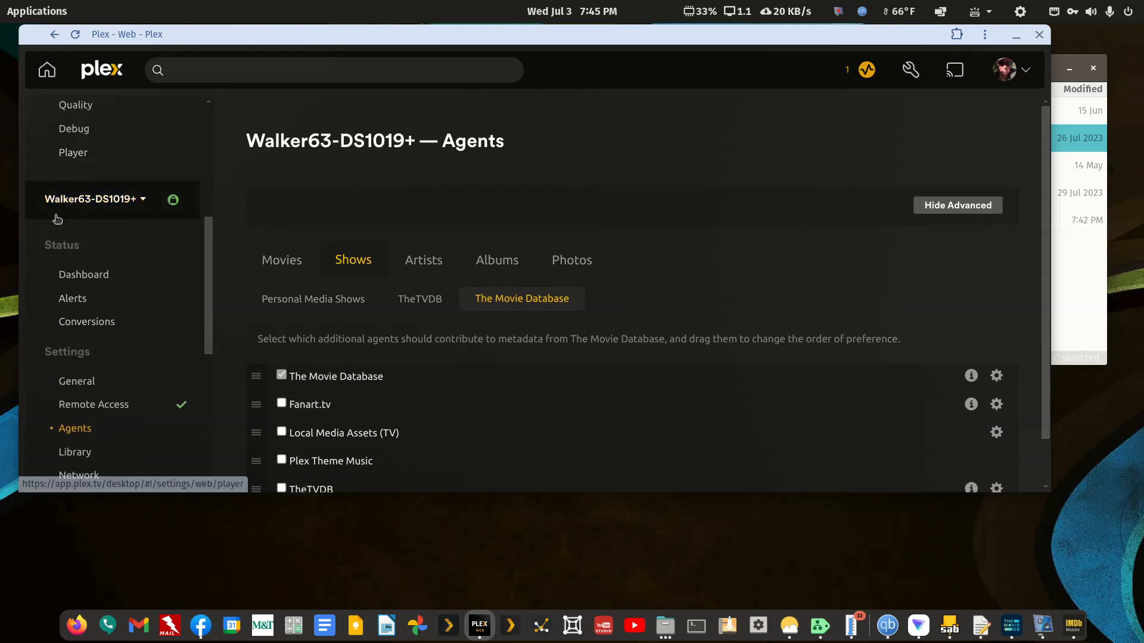
scroll(68, 286, down, 15)
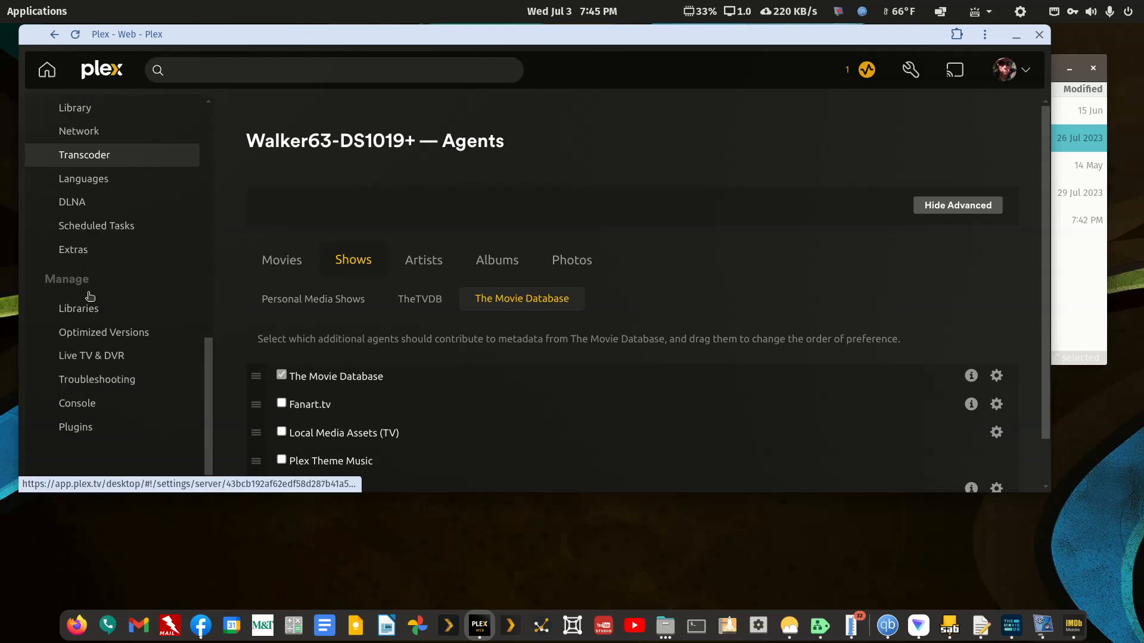
click(80, 310)
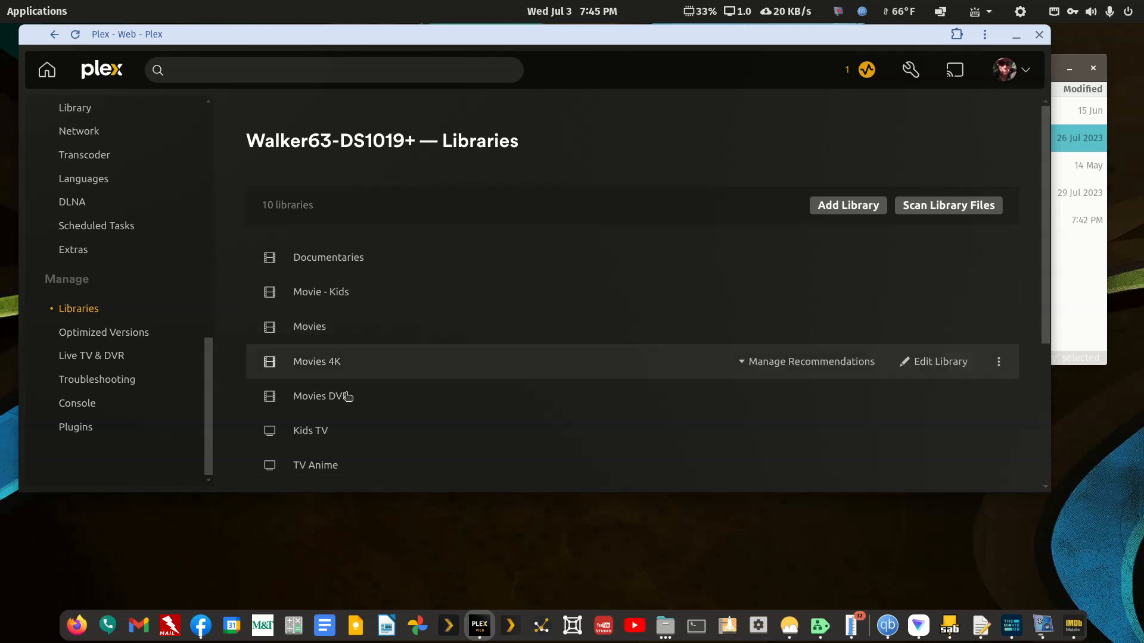
scroll(337, 405, down, 3)
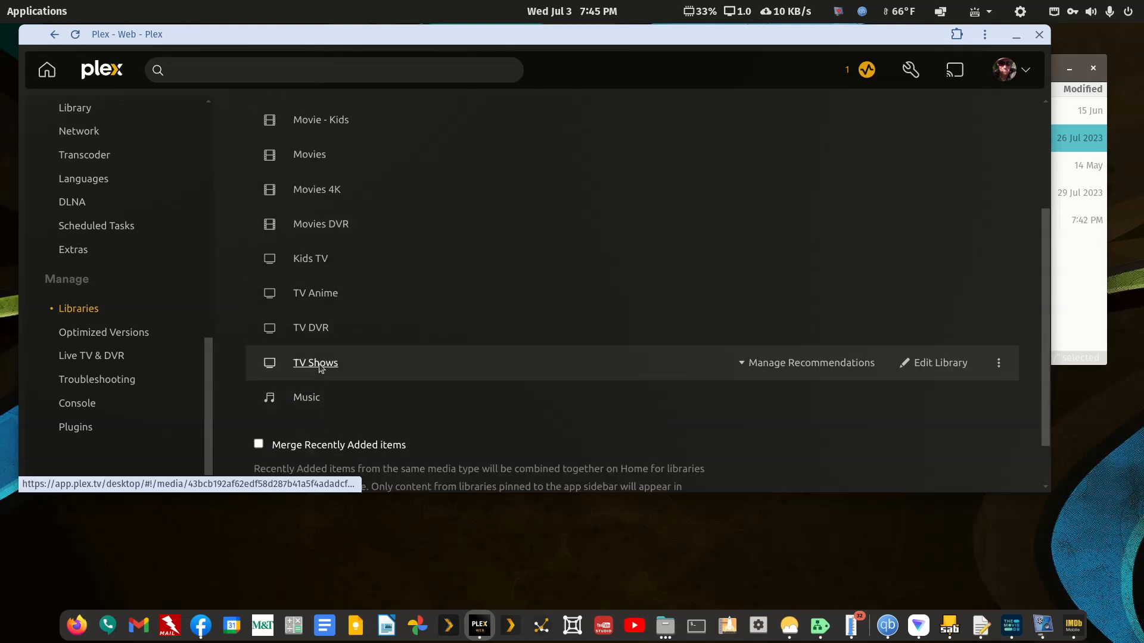
click(318, 369)
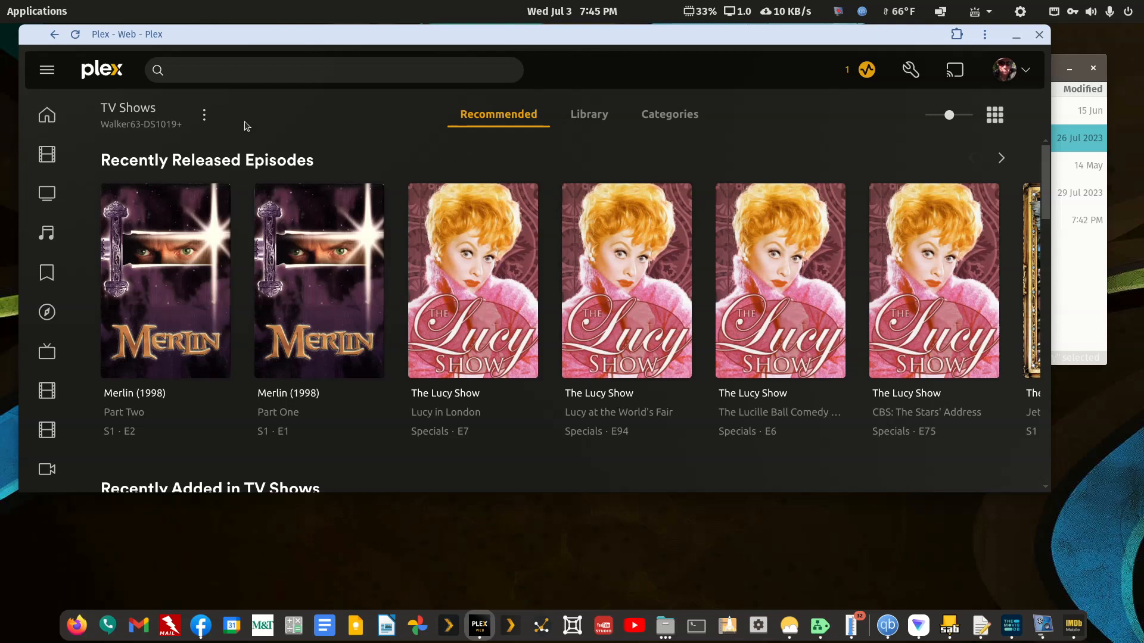
Open the TV Shows library's advanced editing options and examine the Episode ordering setting
click(204, 116)
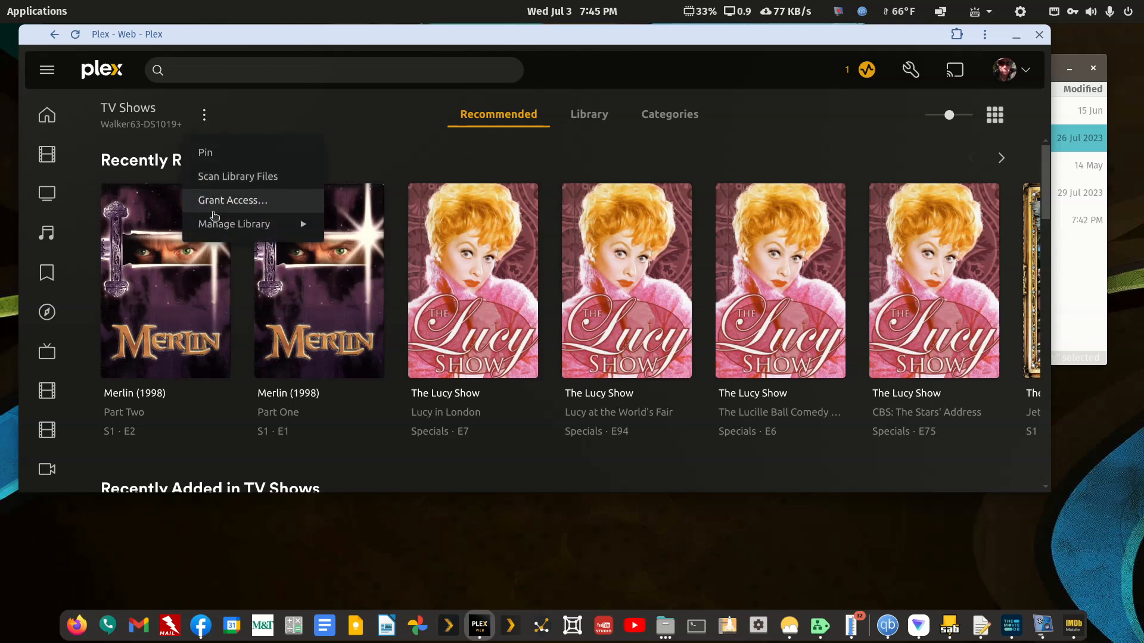
mouse_move(220, 225)
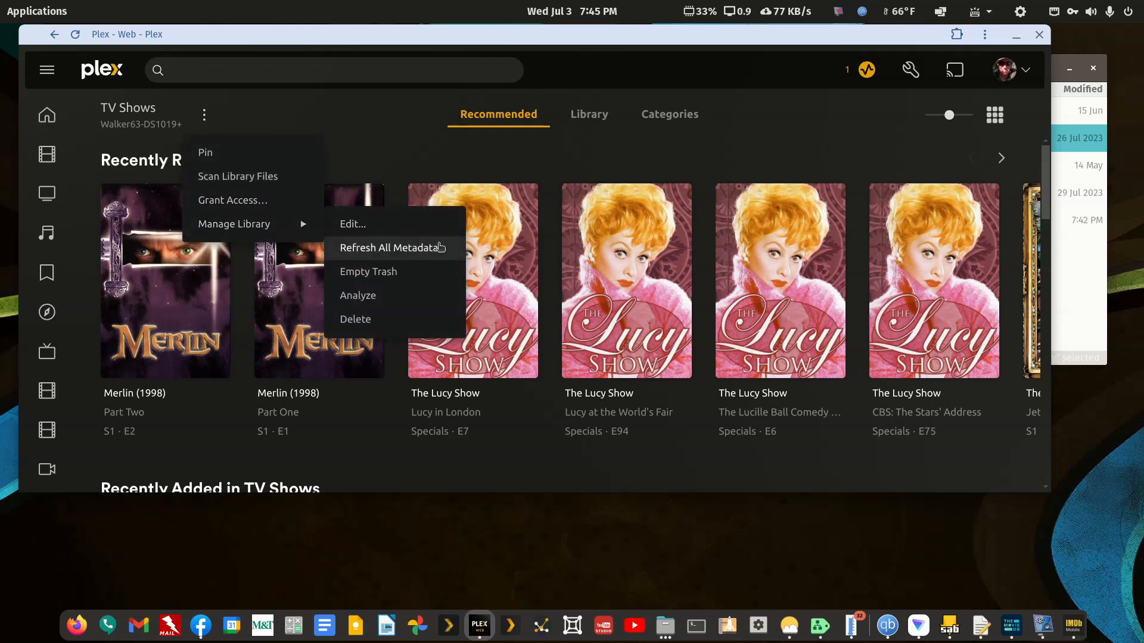
click(427, 224)
click(308, 250)
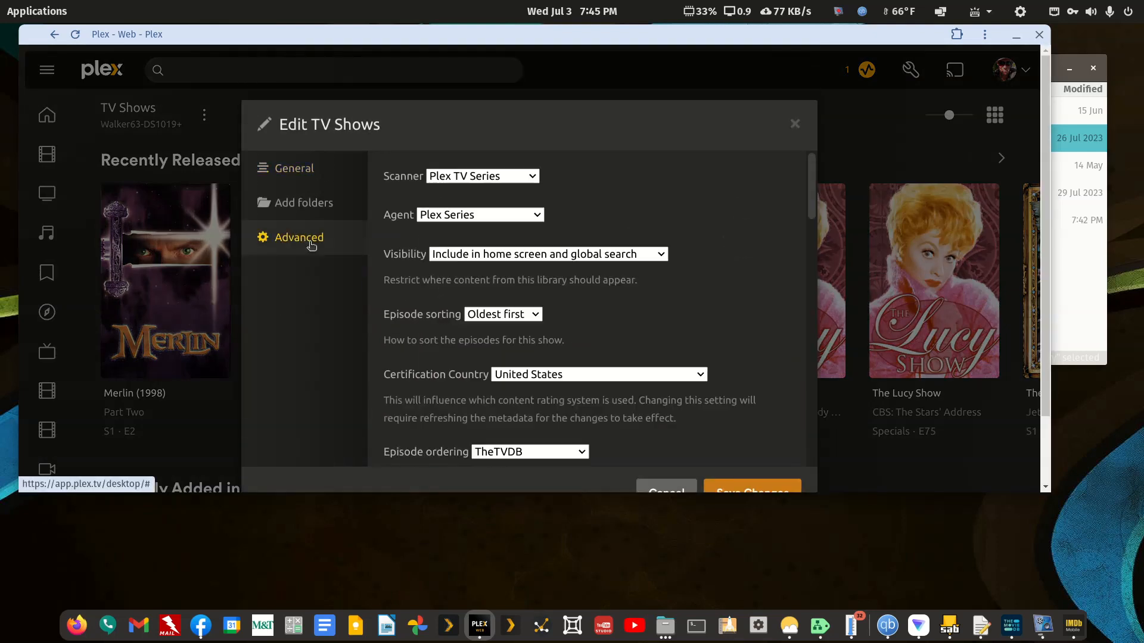
scroll(420, 296, down, 3)
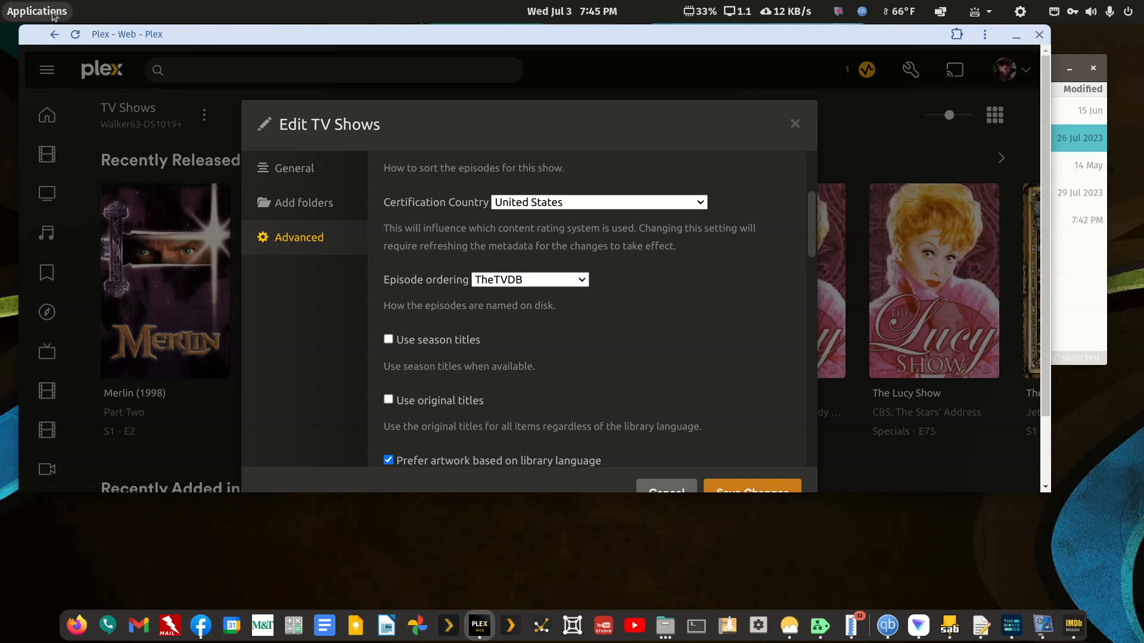
Switch to the file manager and move the Phantom Thread (2017) {tmdb-400617} folder from movie-documentary to movie-libraries
click(1085, 270)
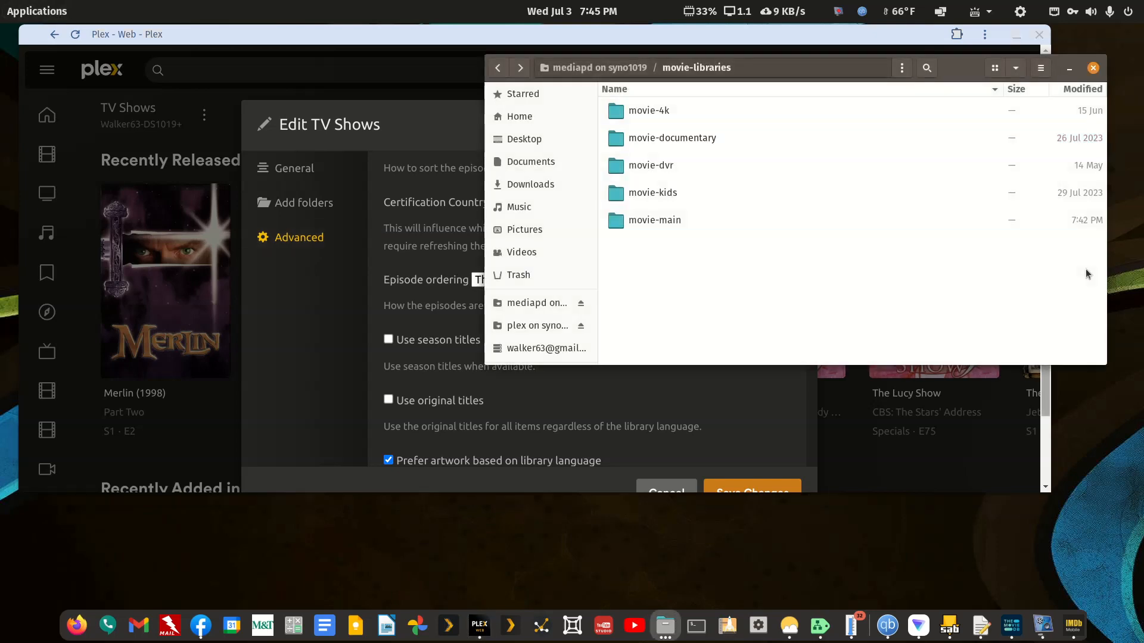
click(1016, 34)
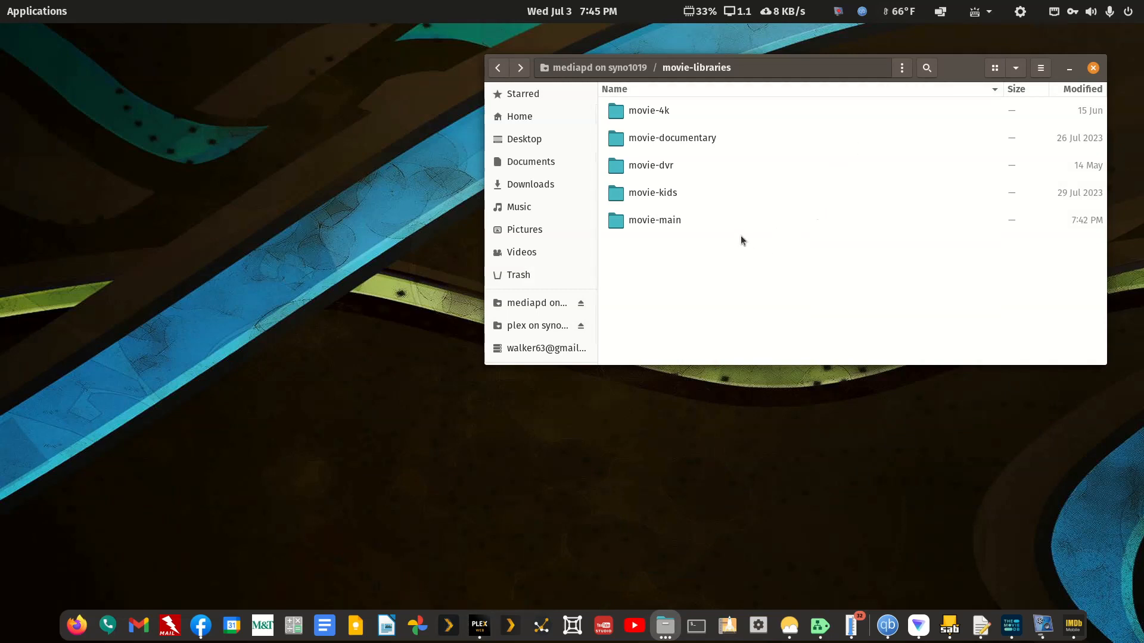
click(506, 71)
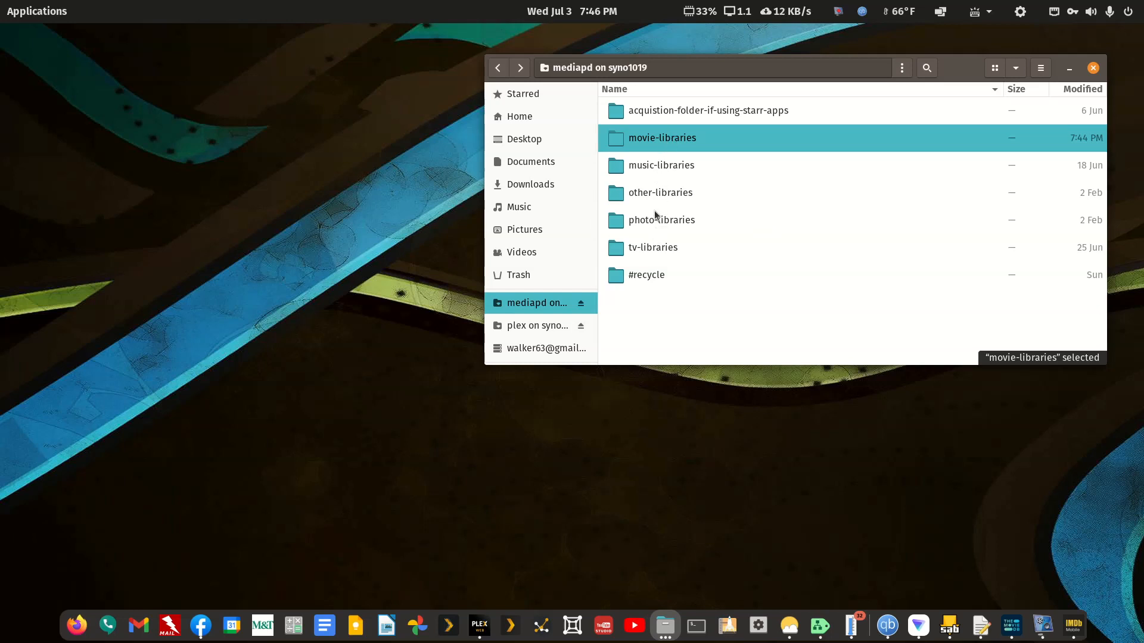
double_click(665, 141)
double_click(666, 143)
right_click(667, 112)
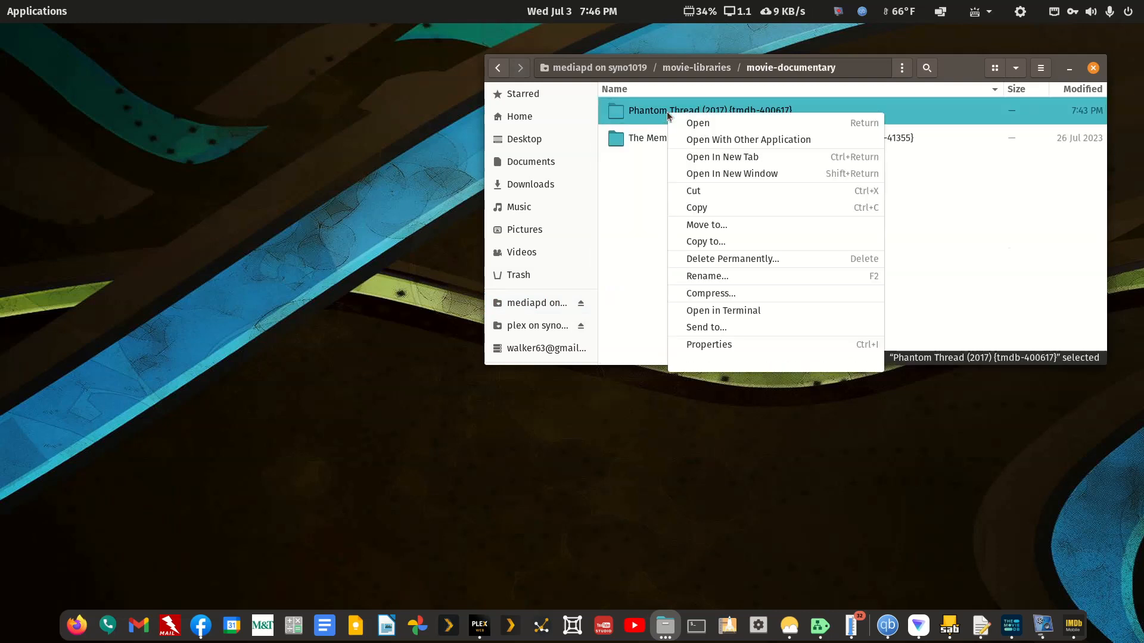
click(693, 191)
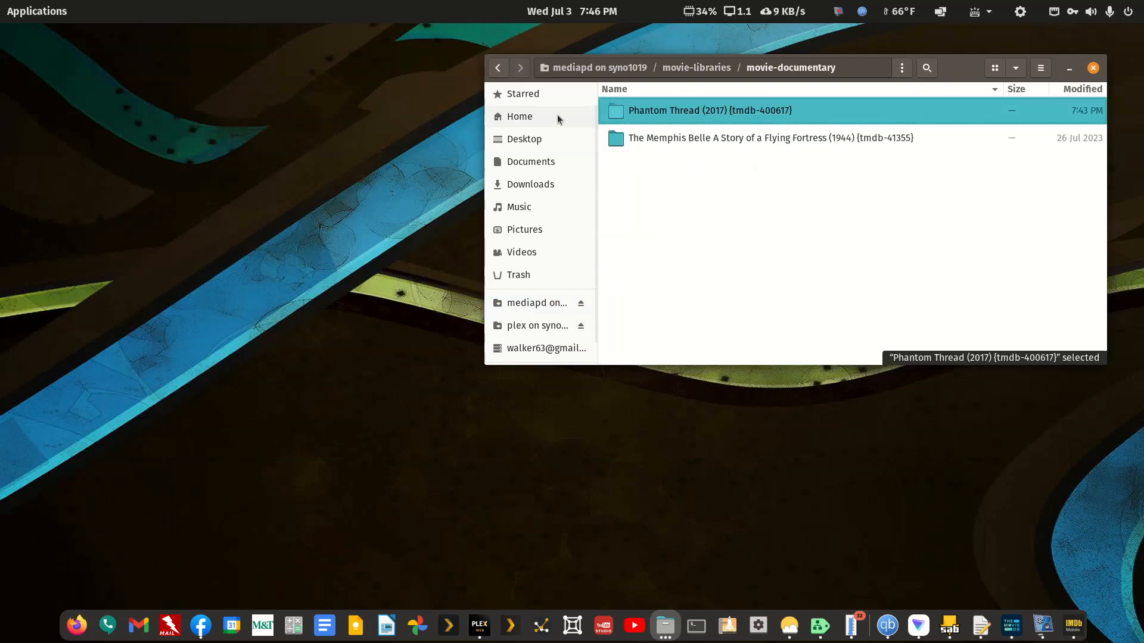
click(503, 71)
right_click(684, 285)
click(710, 326)
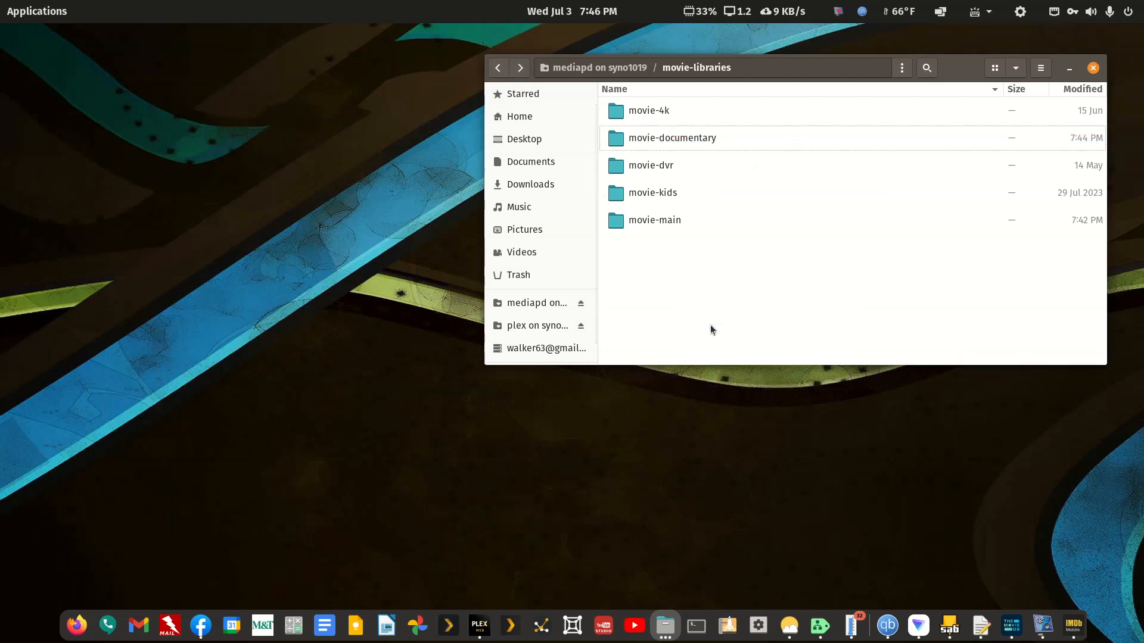
Open the Phantom Thread (2017) {tmdb-400617} folder from movie-libraries in FileBot and make its window taller
right_click(689, 246)
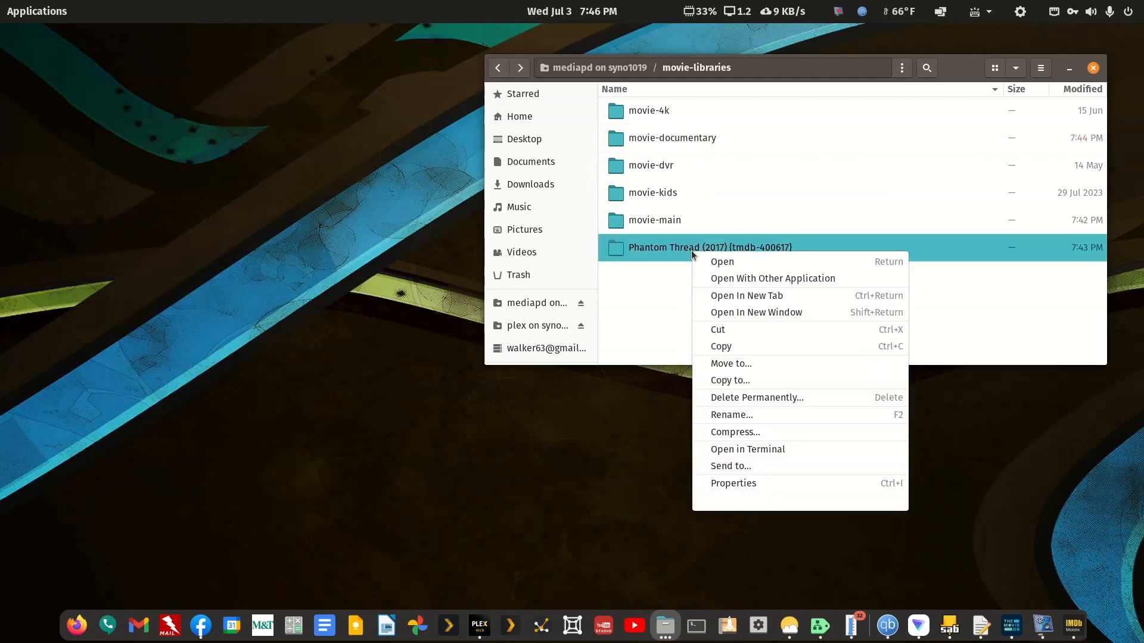
click(715, 278)
click(887, 96)
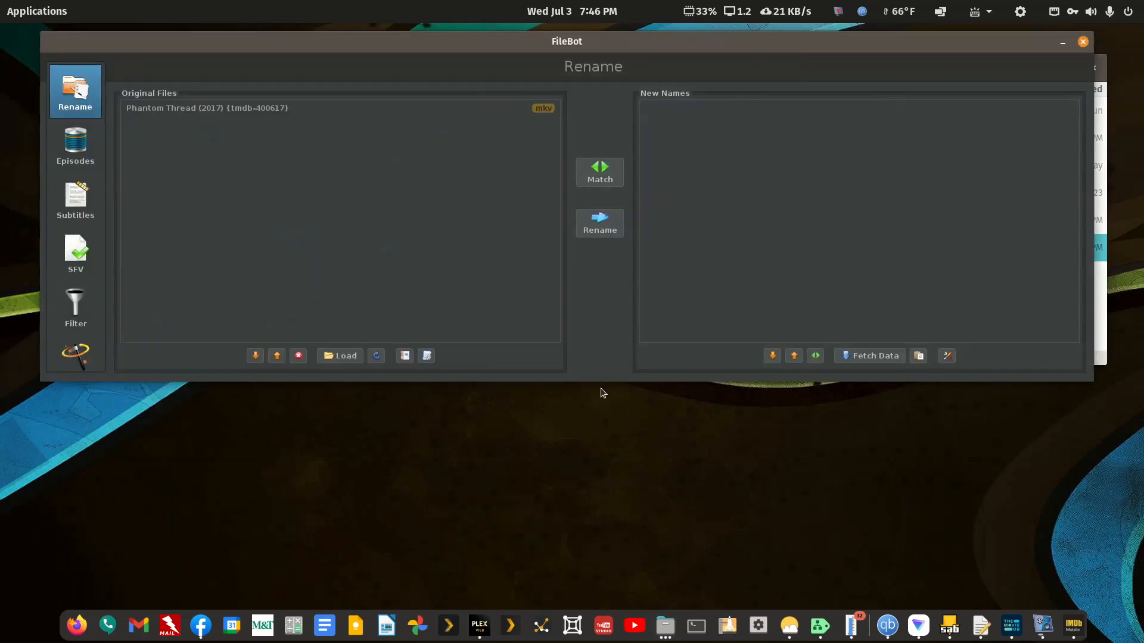
drag(602, 381, 610, 482)
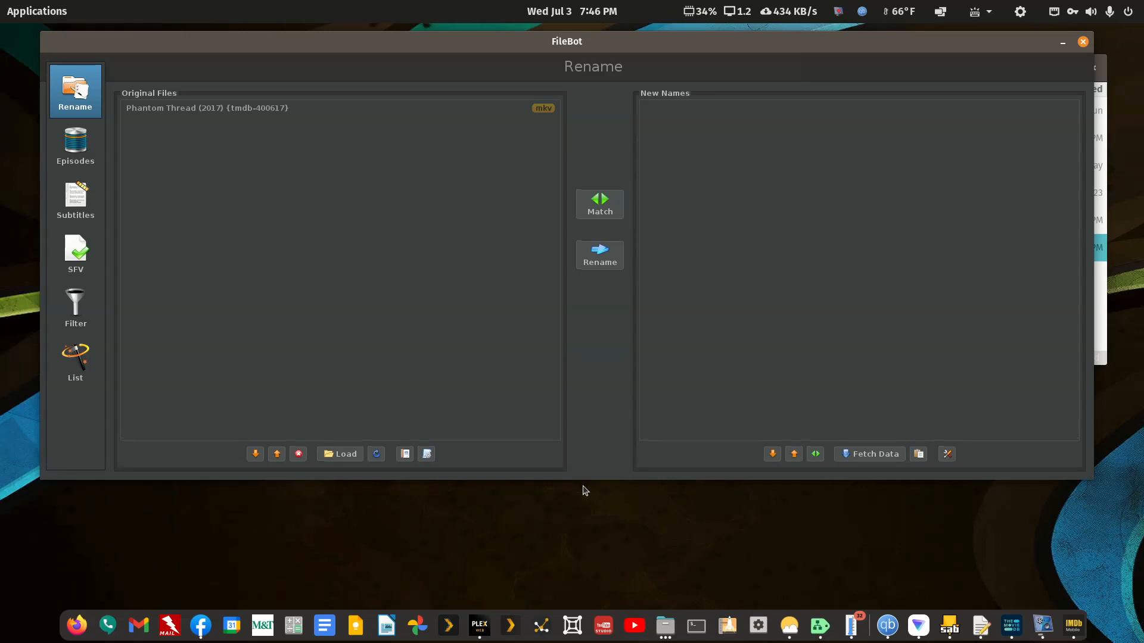
Preview the new path and name for Phantom Thread with the built-in Organize Movies for Plex preset
click(426, 455)
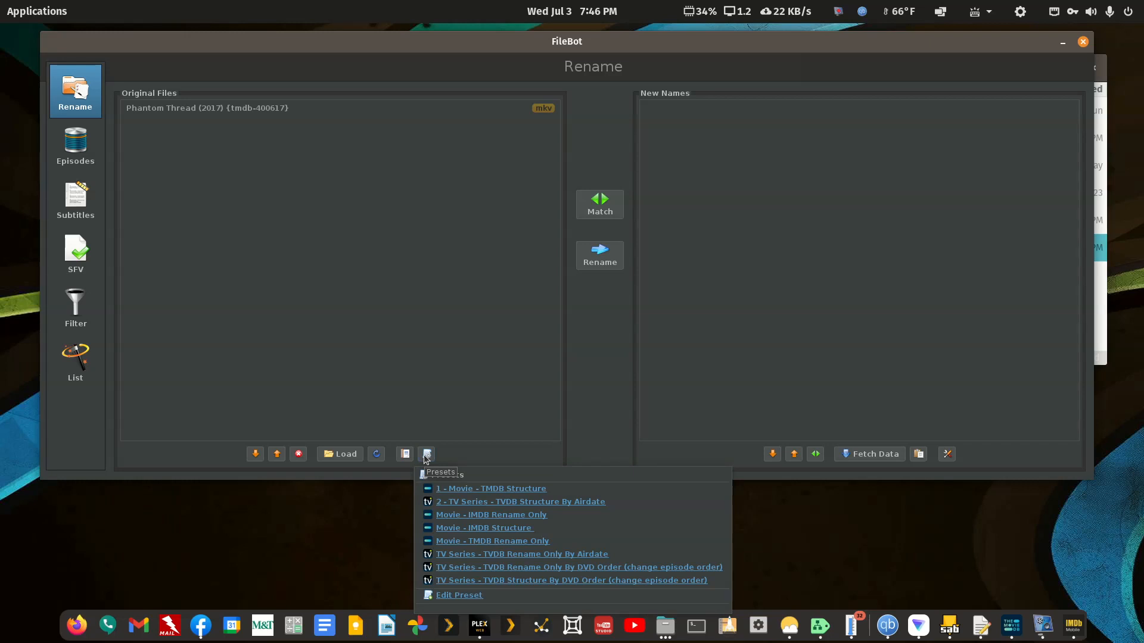
click(466, 459)
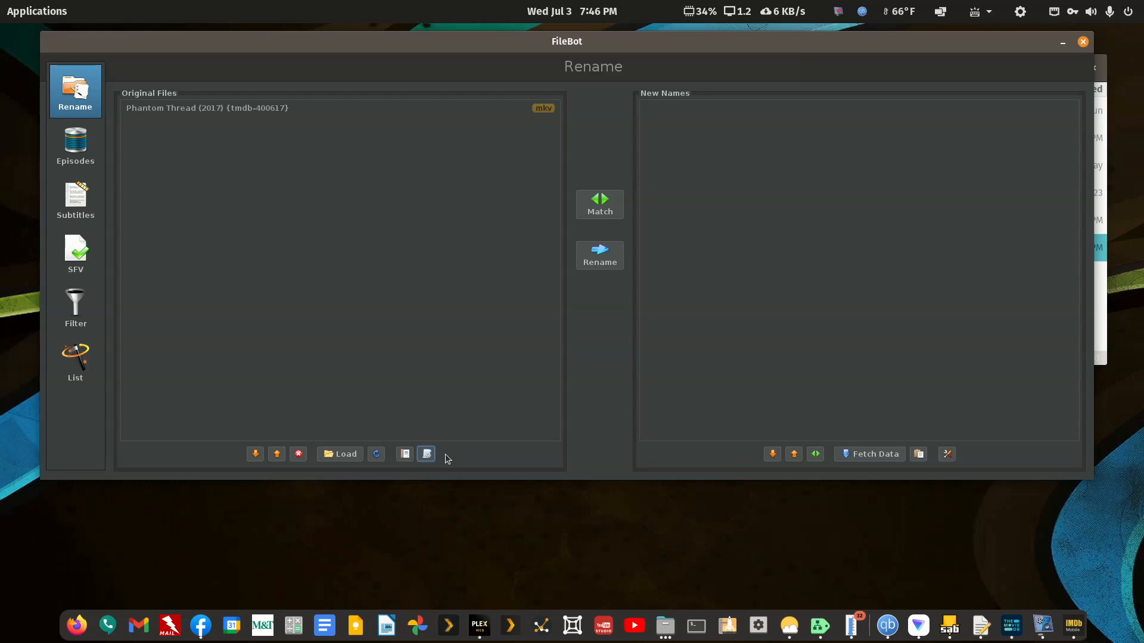
click(427, 457)
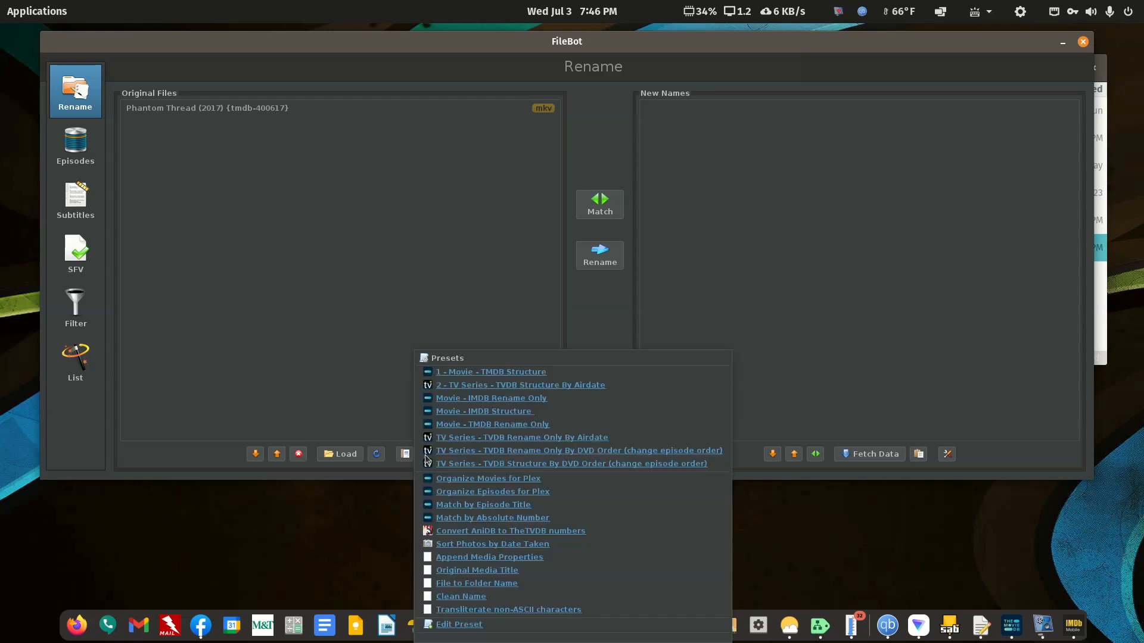
click(500, 479)
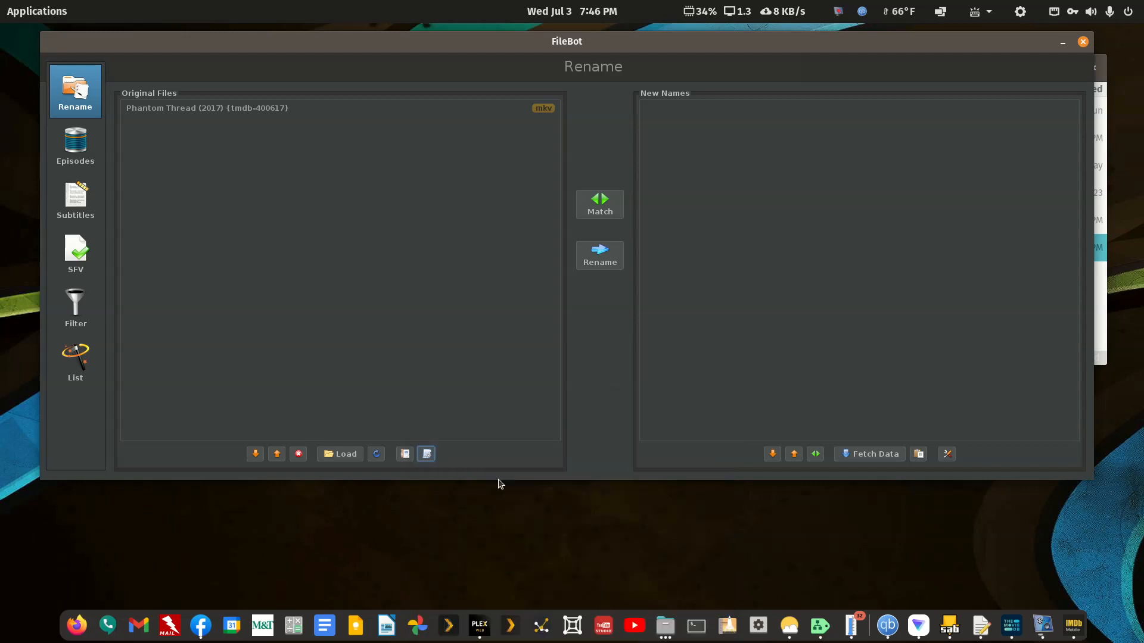
drag(702, 436, 861, 428)
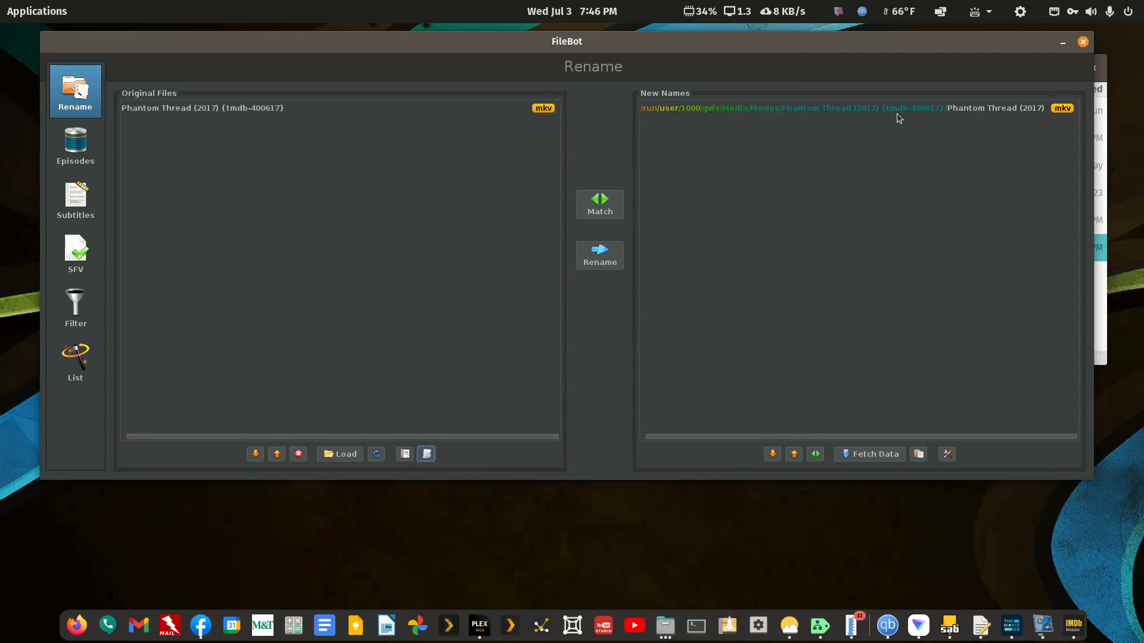
drag(905, 436, 847, 443)
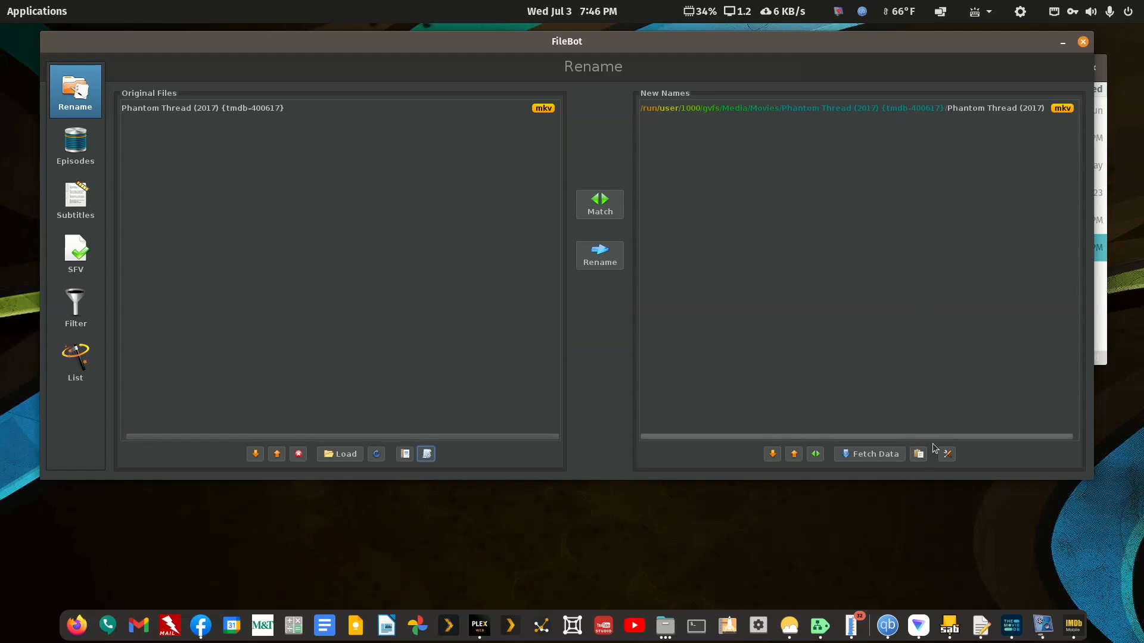
drag(932, 442, 852, 443)
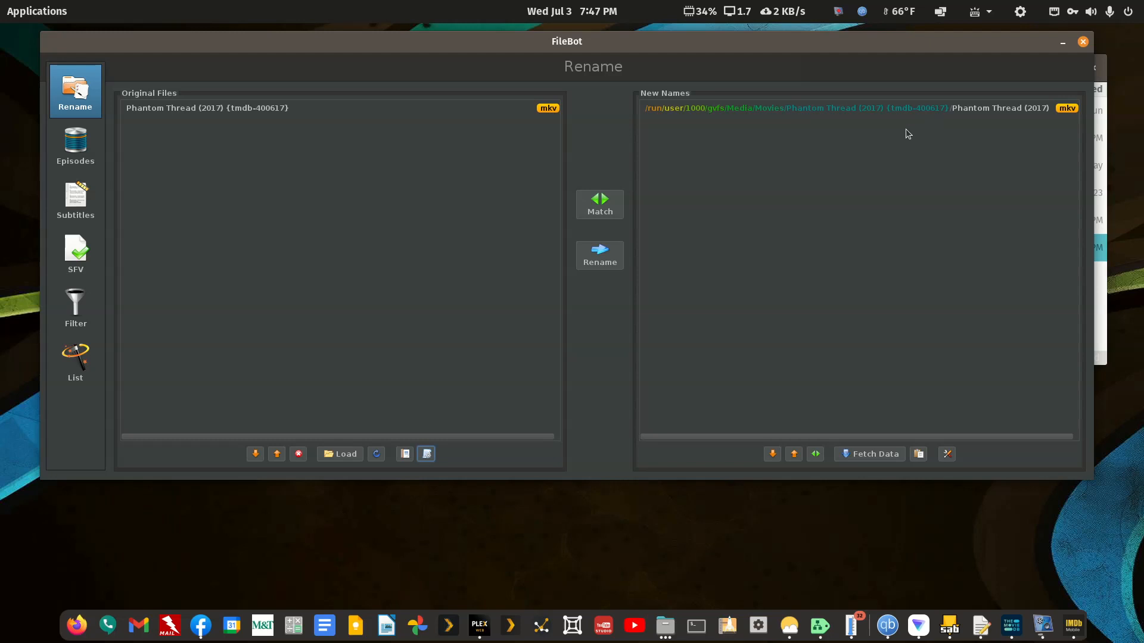
Preview the new name for Phantom Thread with the custom preset 1 - Movie - TMDB Structure
click(426, 455)
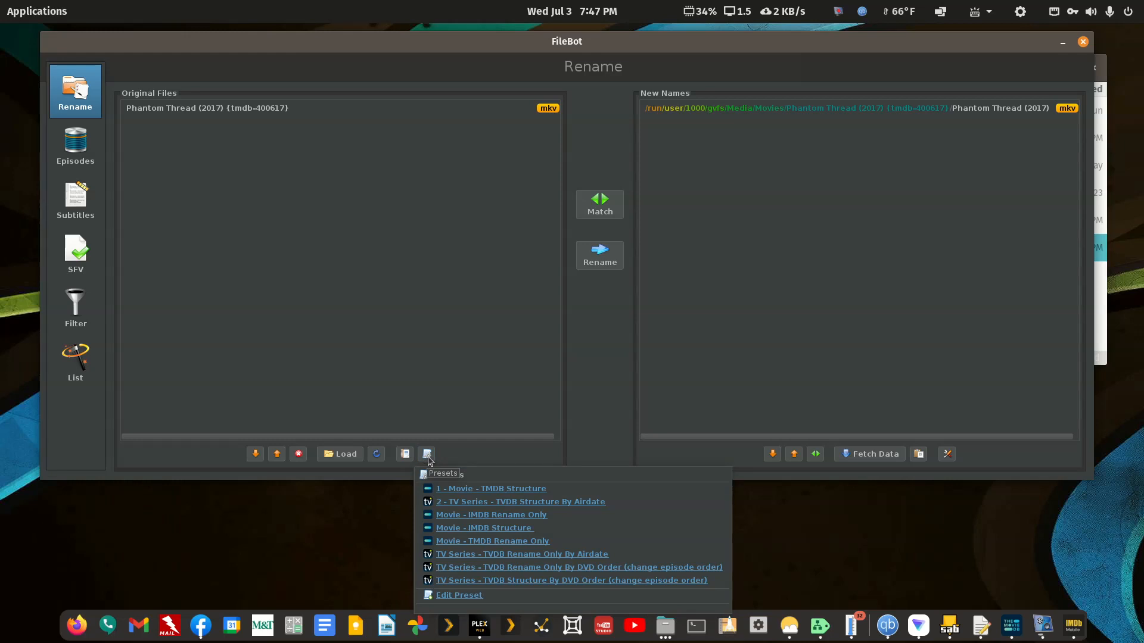
click(459, 489)
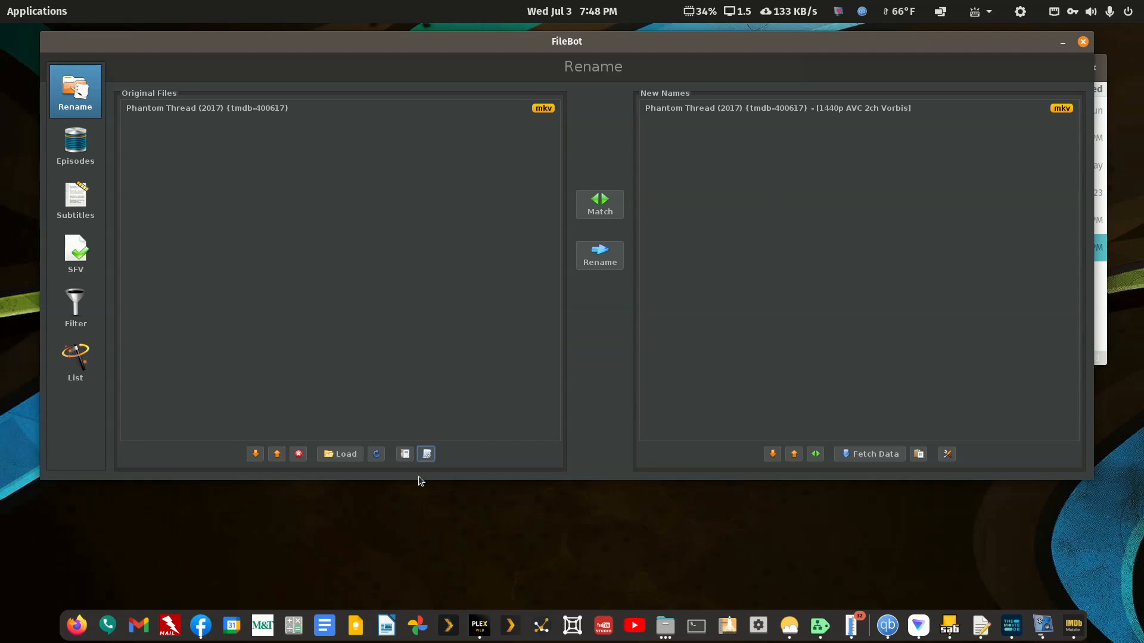
click(427, 458)
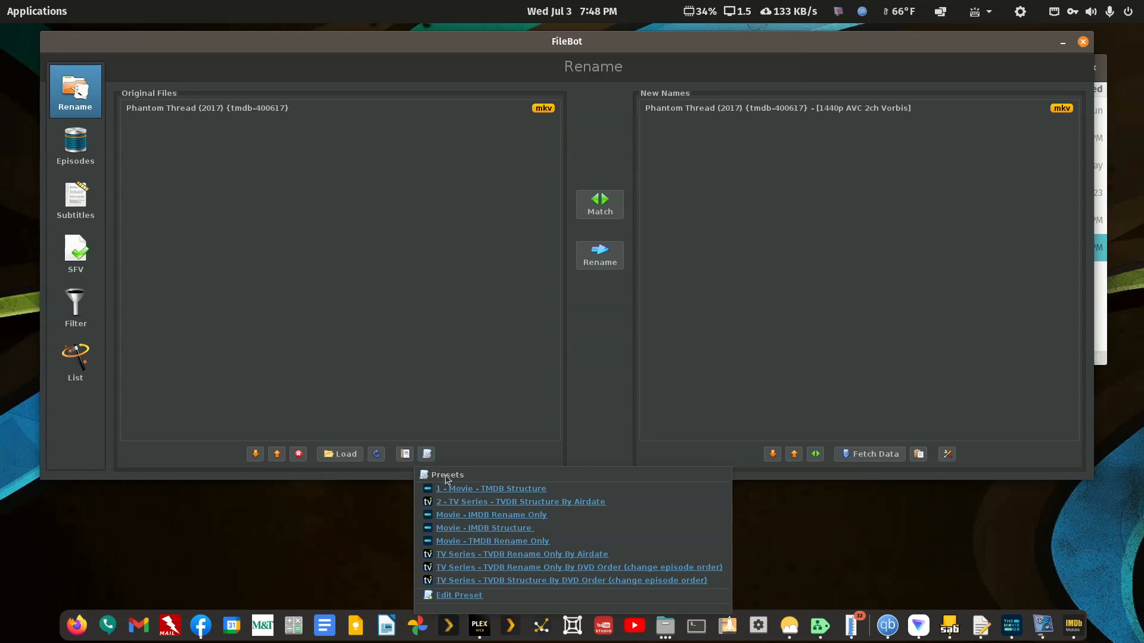
click(474, 490)
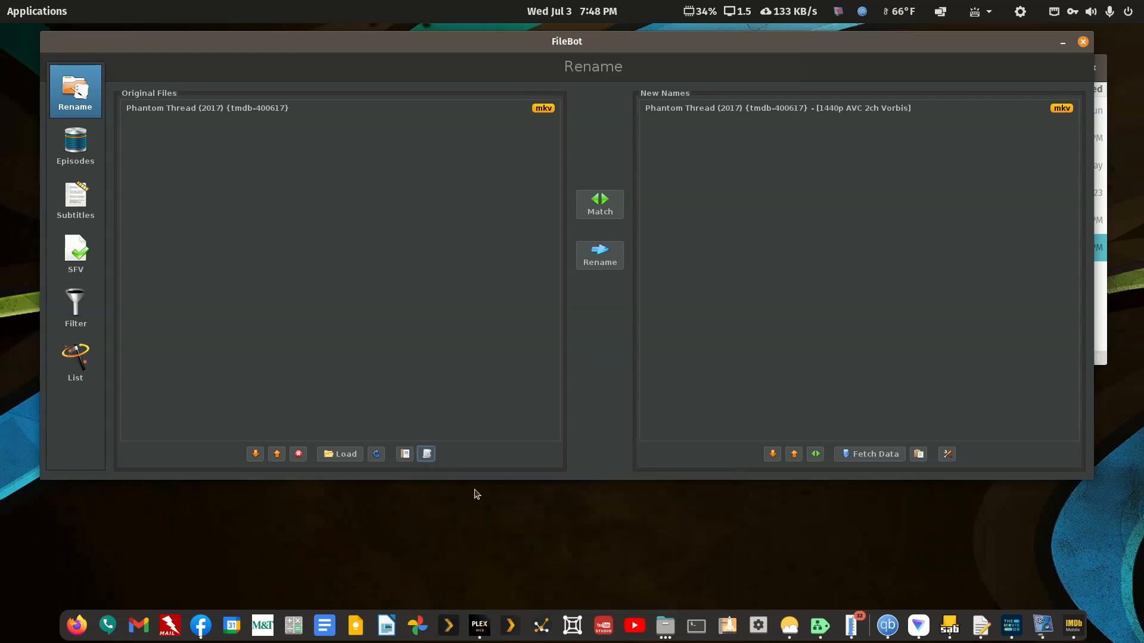
Preview the new path and name for Phantom Thread with the Movie - IMDB Structure preset
click(427, 457)
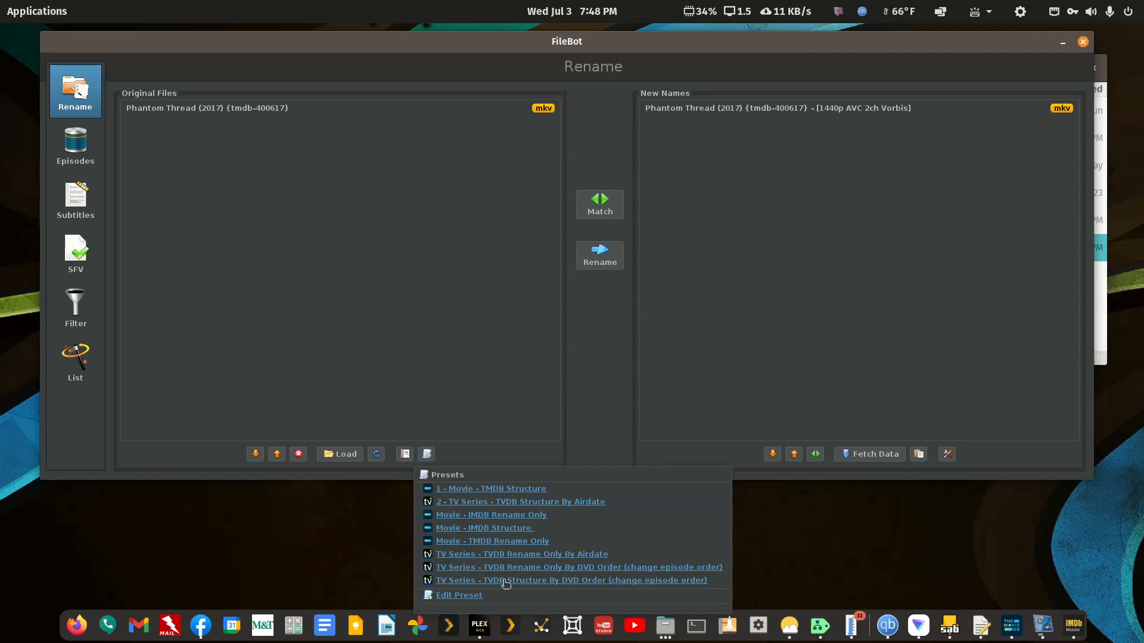
click(490, 529)
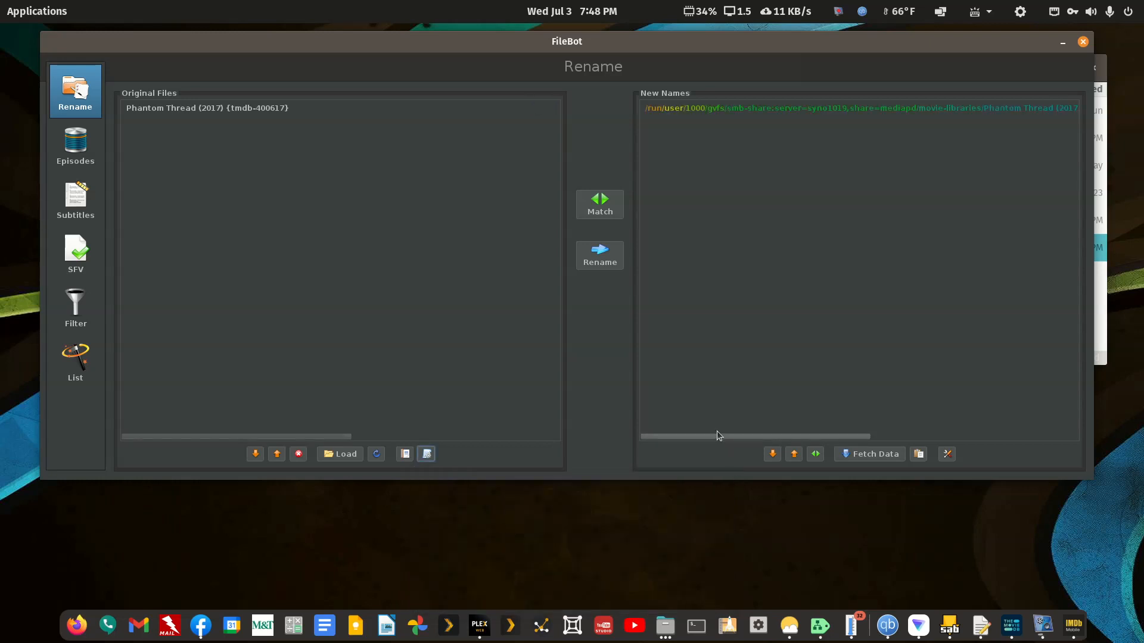
drag(834, 439, 794, 442)
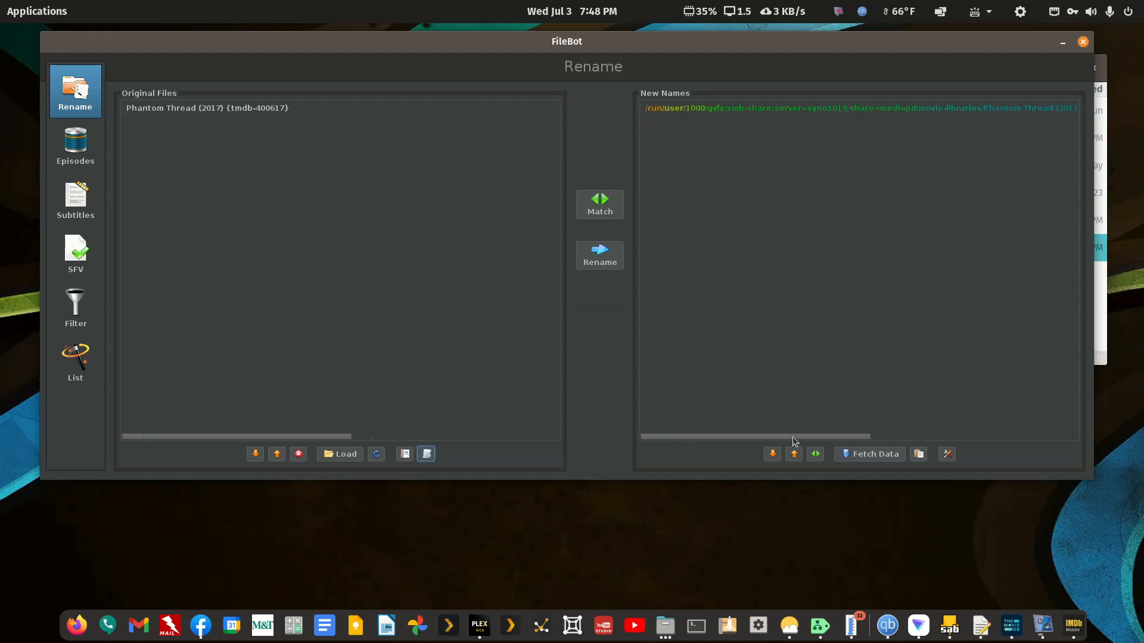
Preview the 1 - Movie - TMDB Structure name once more and close FileBot without renaming the file
click(427, 454)
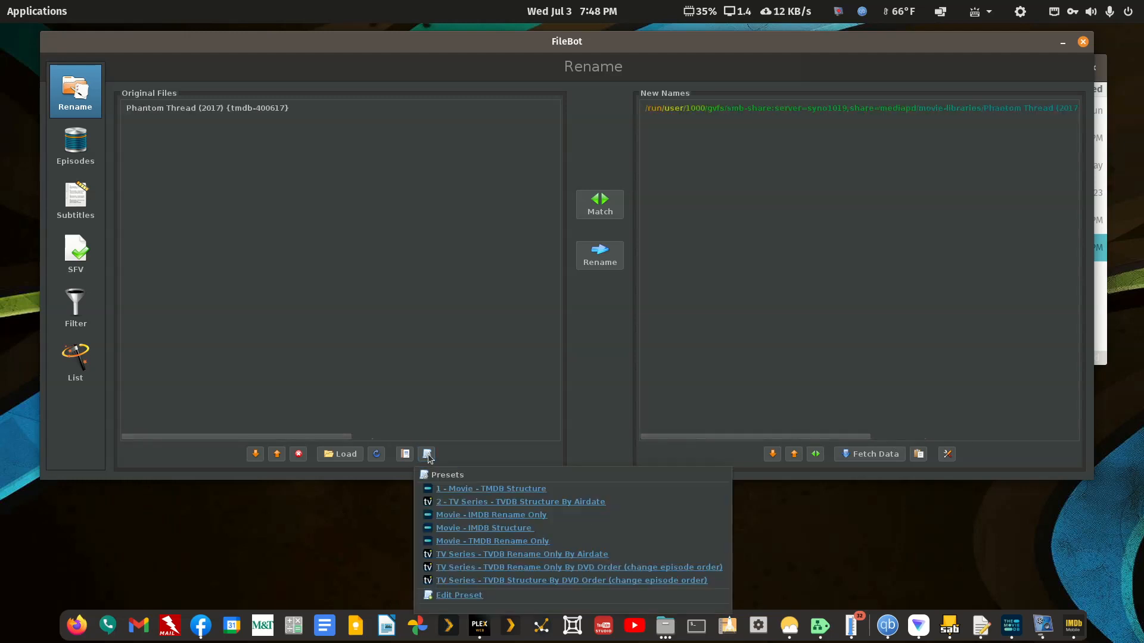
click(467, 492)
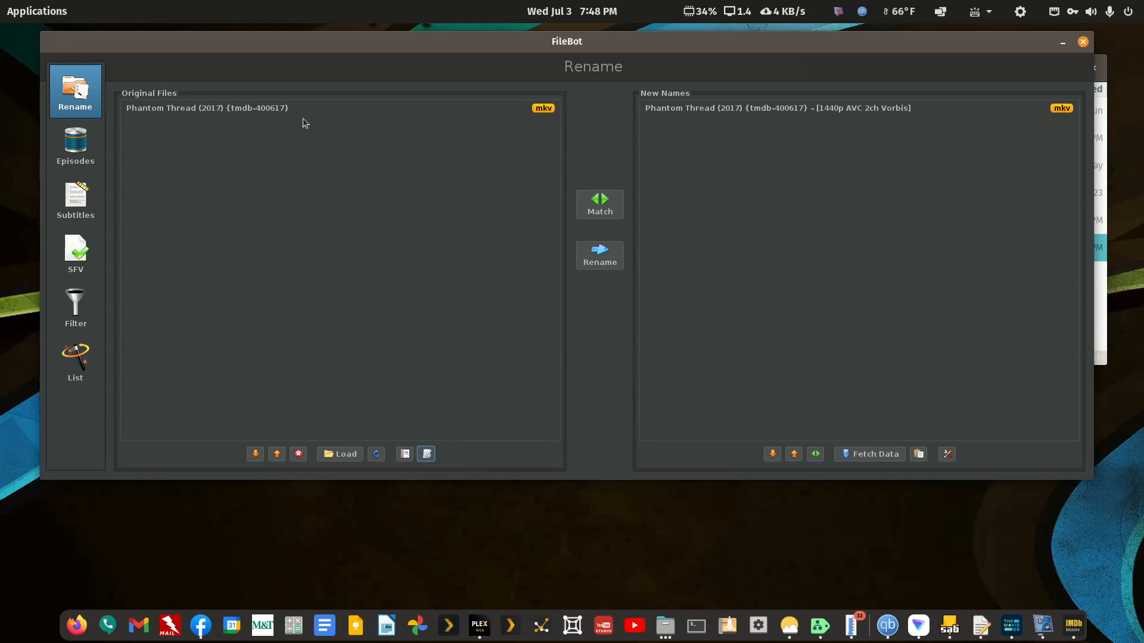
click(1083, 43)
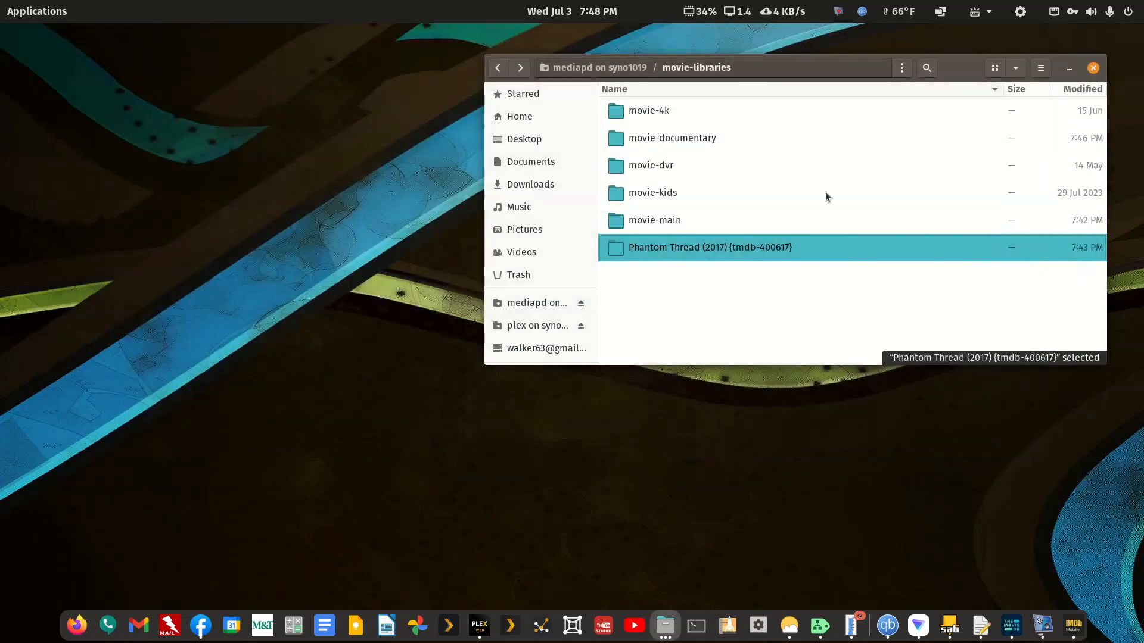
Look through the Looney Tunes (1929) folder in tv-kids under tv-libraries and return to tv-libraries
click(499, 68)
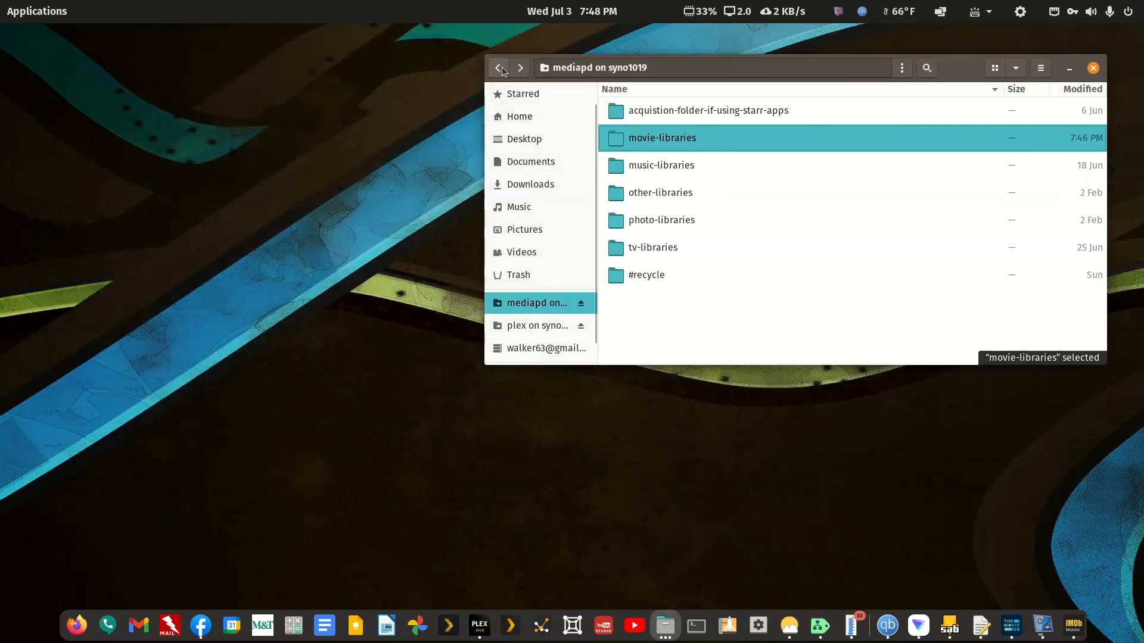
double_click(649, 247)
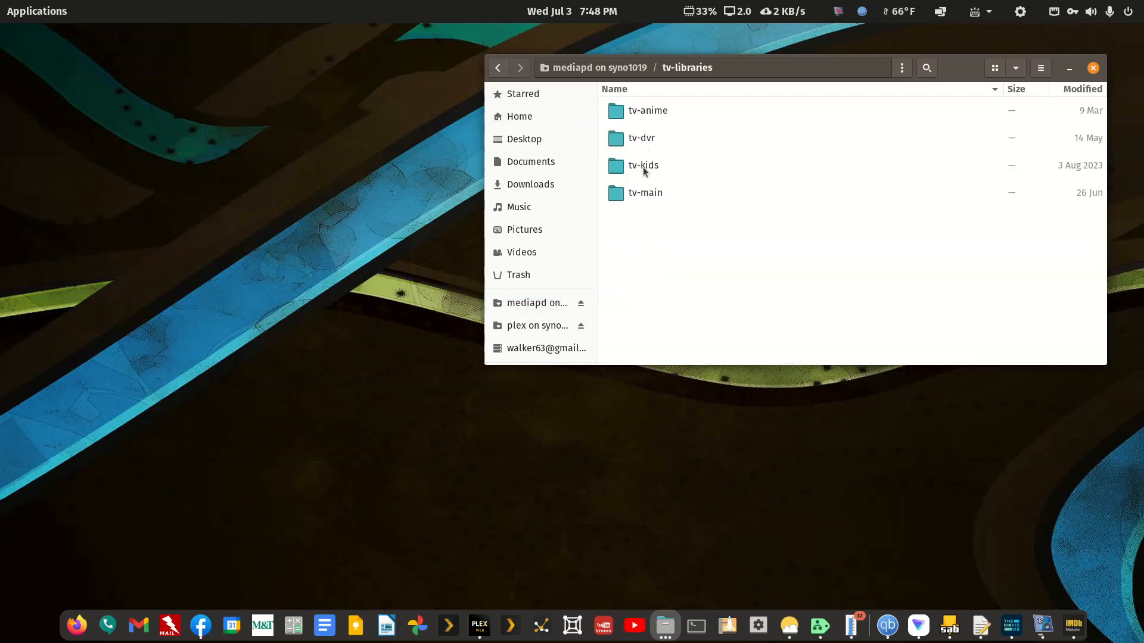
double_click(643, 165)
double_click(650, 113)
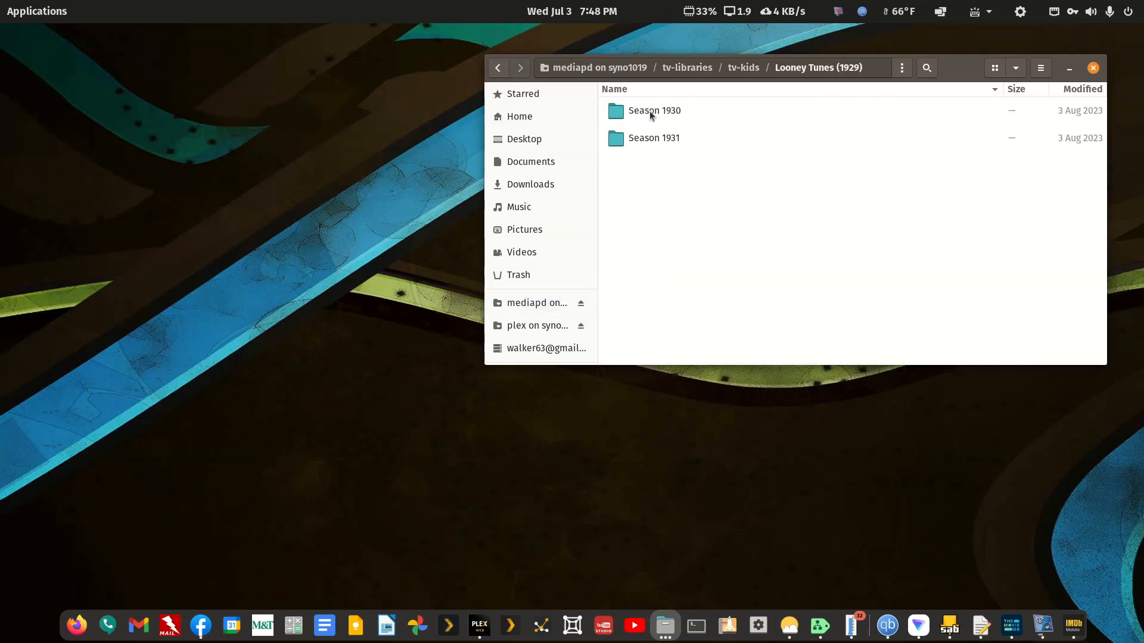
click(505, 74)
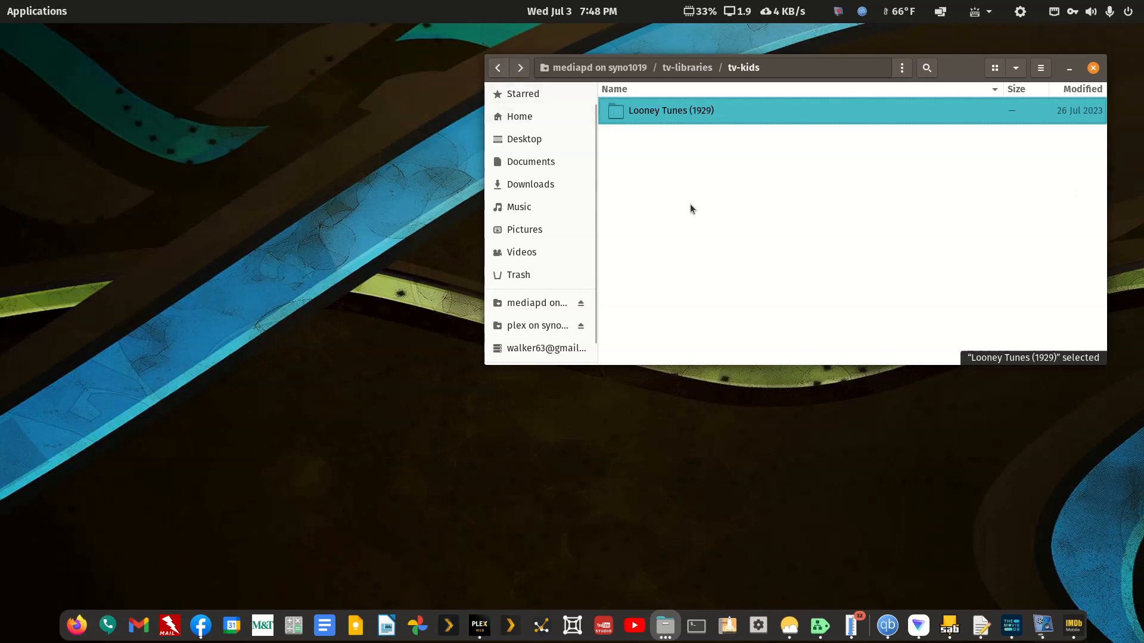
click(506, 74)
Open the Season 01 folder of The Lucy Show (1962) inside tv-main
click(643, 196)
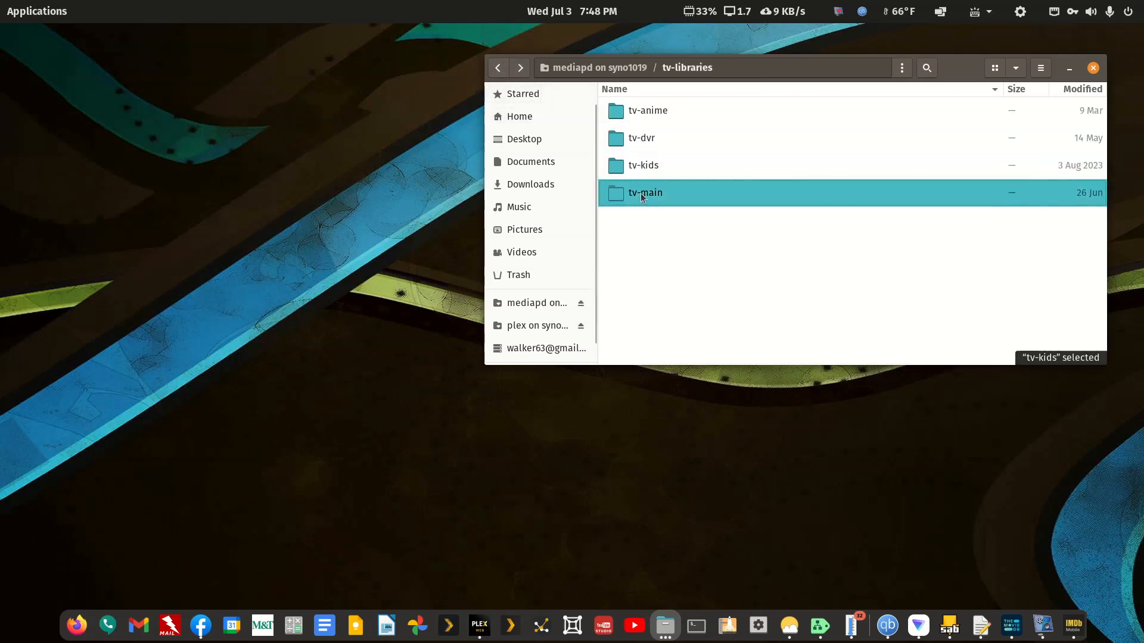
double_click(642, 195)
click(647, 168)
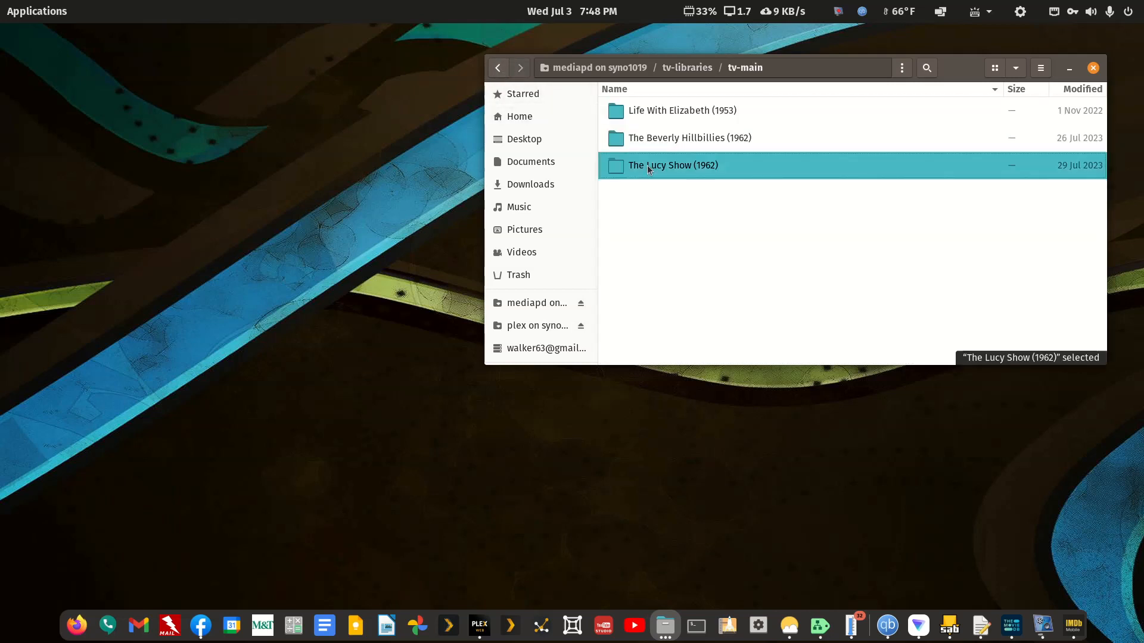
double_click(648, 168)
double_click(643, 141)
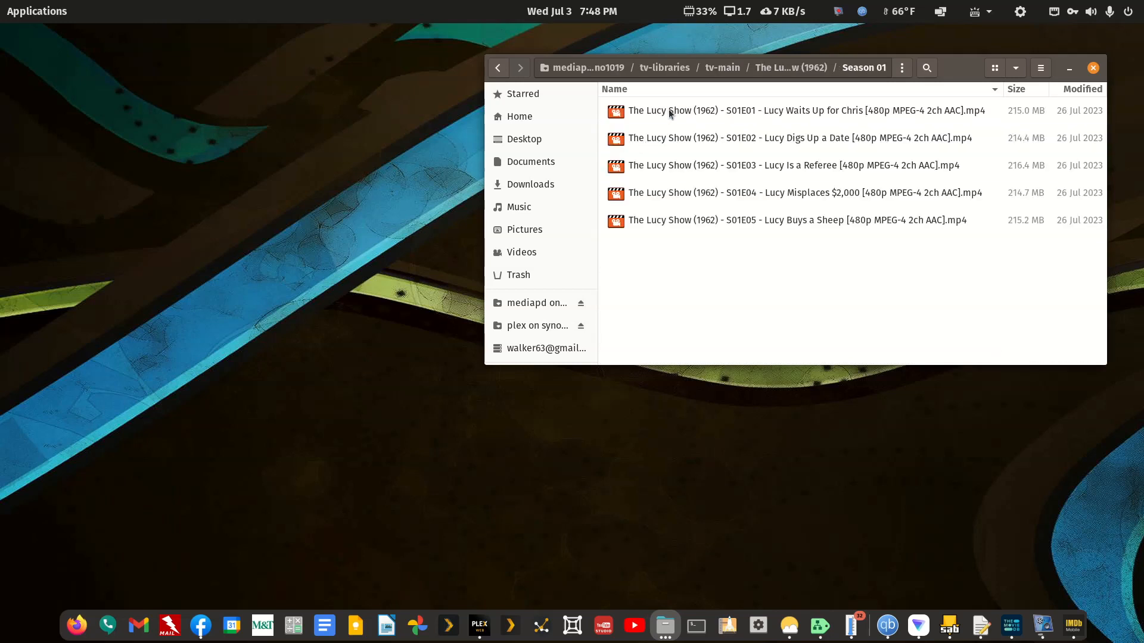
Copy the S01E01 and S01E02 episodes of The Lucy Show from Season 01 into the tv-libraries folder
click(668, 109)
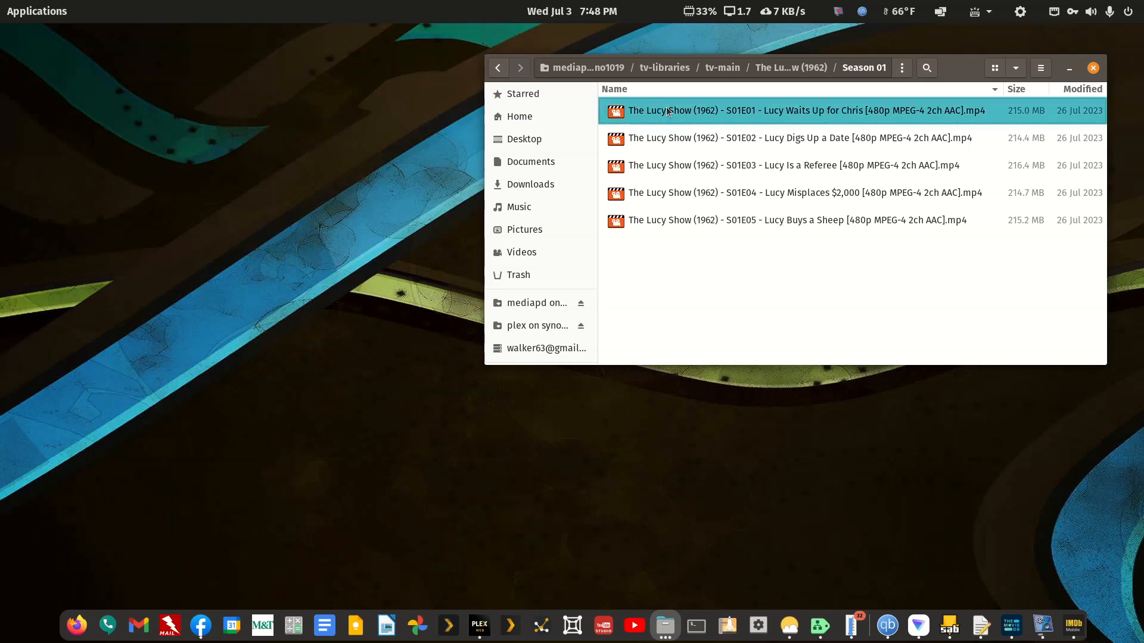
shift+click(663, 138)
right_click(664, 138)
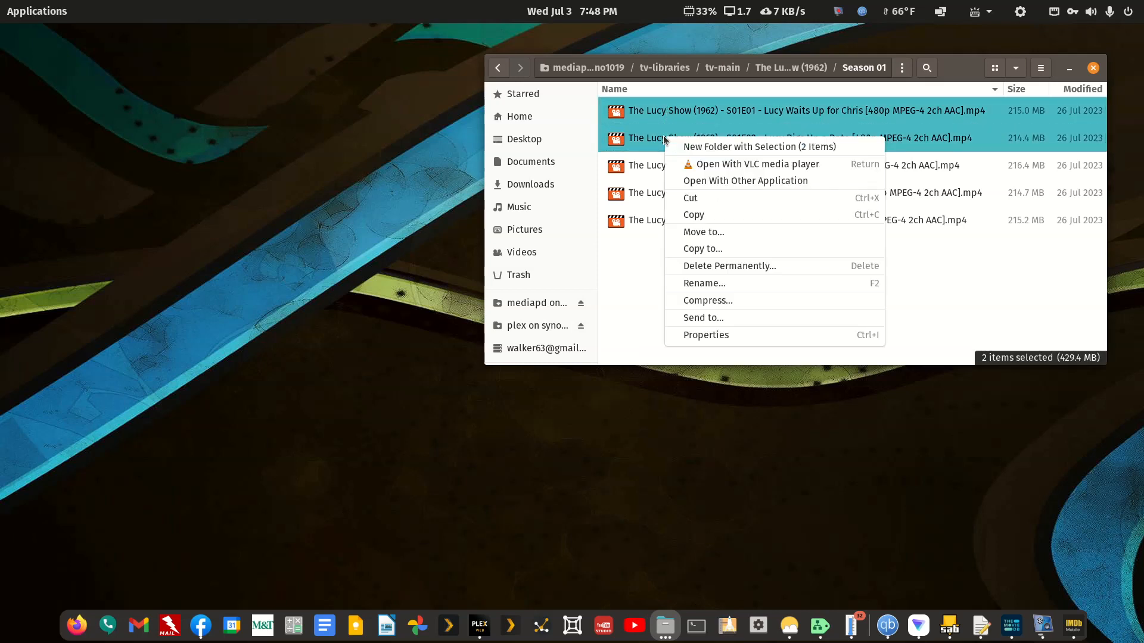
click(693, 215)
click(498, 67)
click(498, 68)
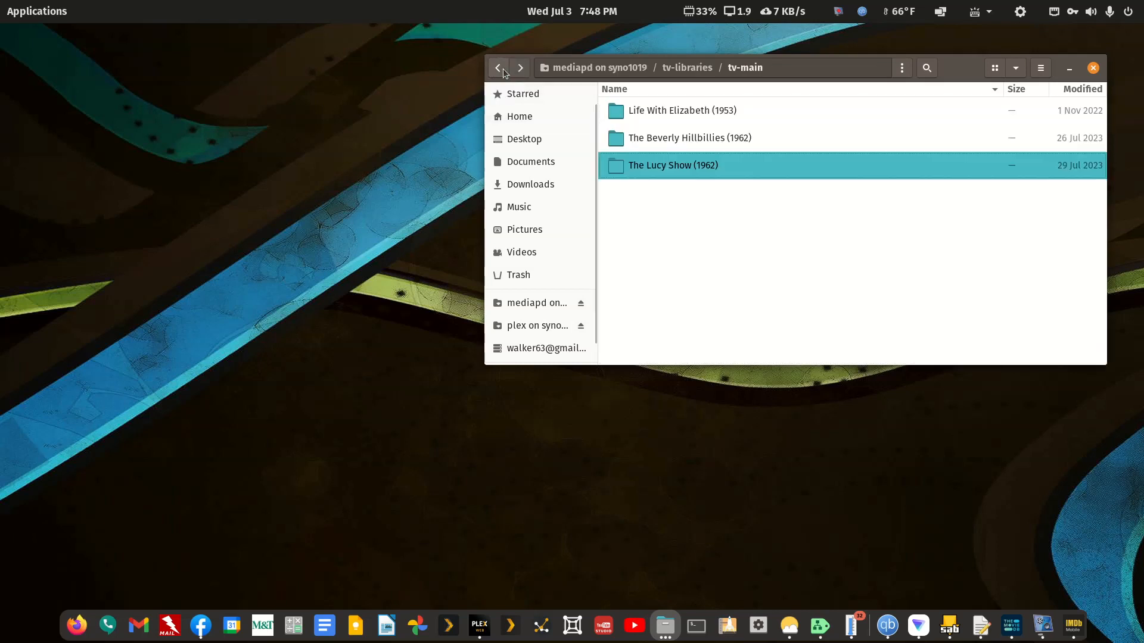
click(498, 68)
right_click(708, 288)
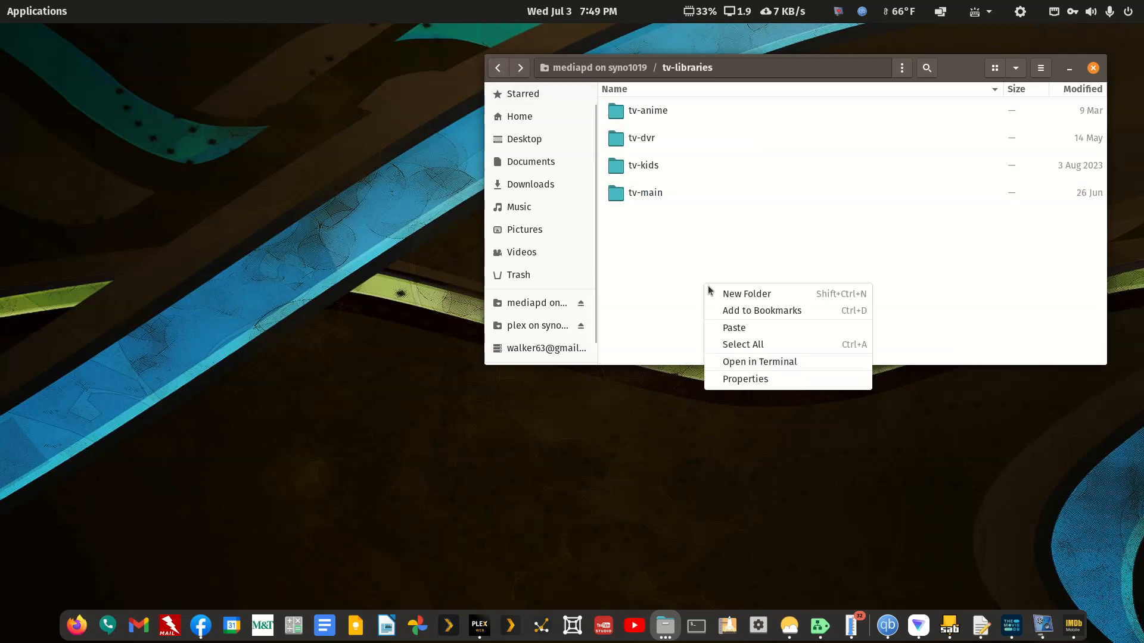
click(733, 327)
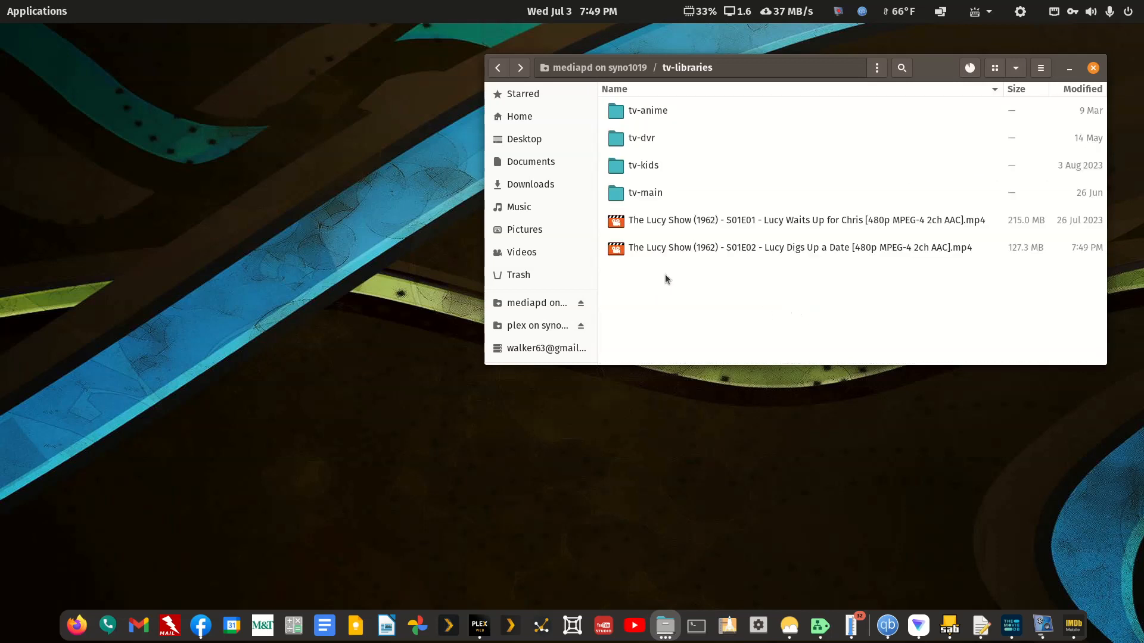
Rename the copied S01E01 file as "The Lucy Show (1962) - S01E01 - Lucy Waits Up for Chris.mp4"
right_click(752, 224)
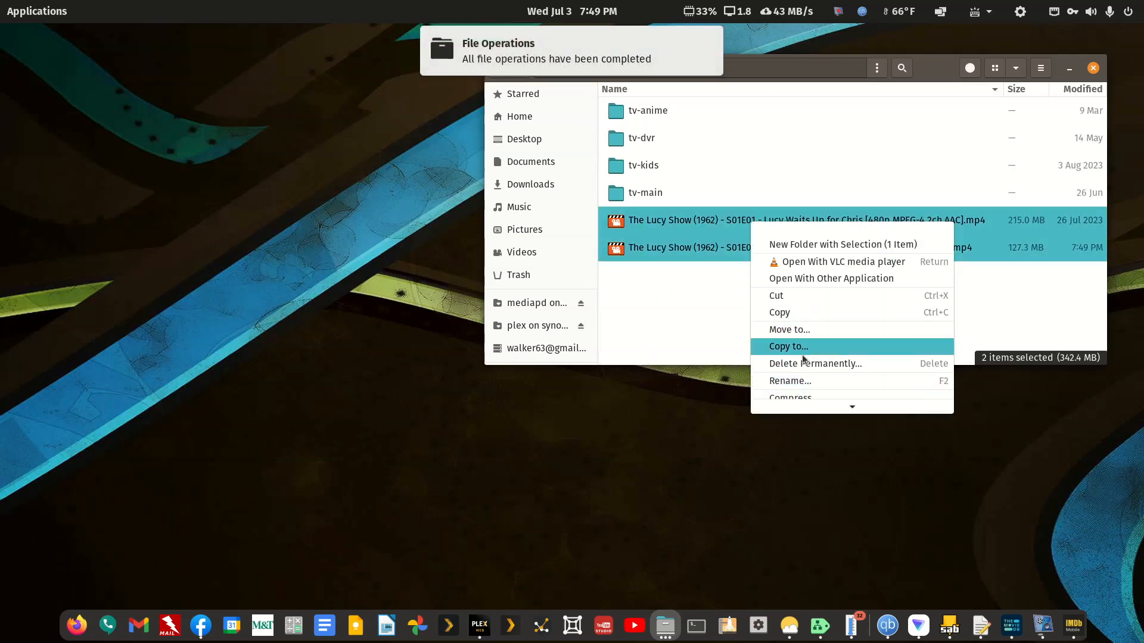
click(711, 41)
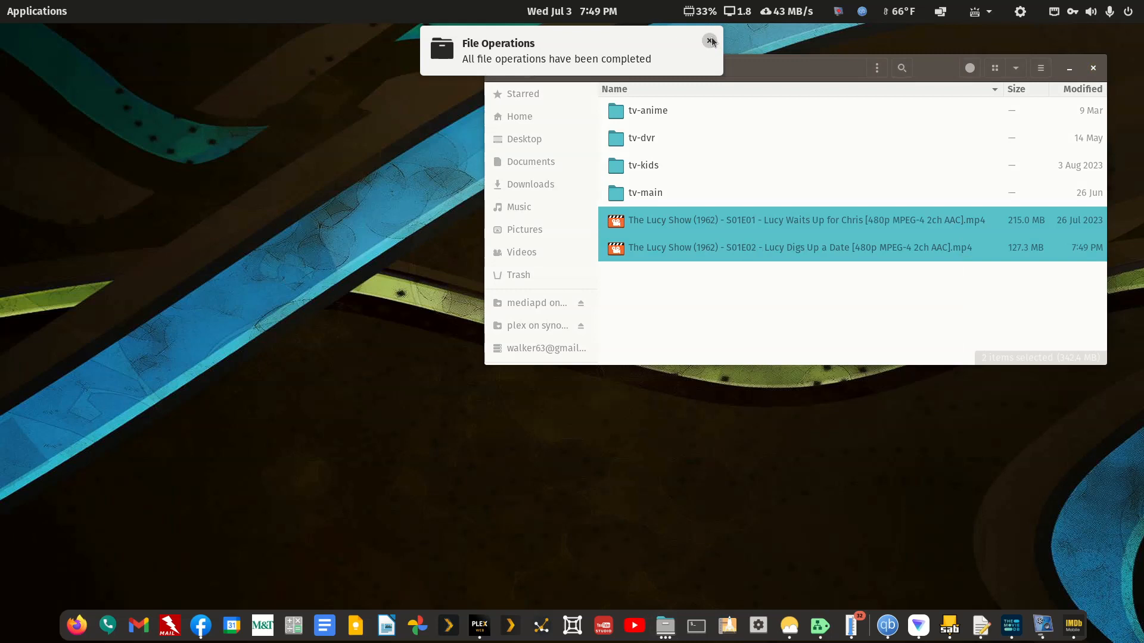
click(710, 41)
click(749, 303)
right_click(751, 221)
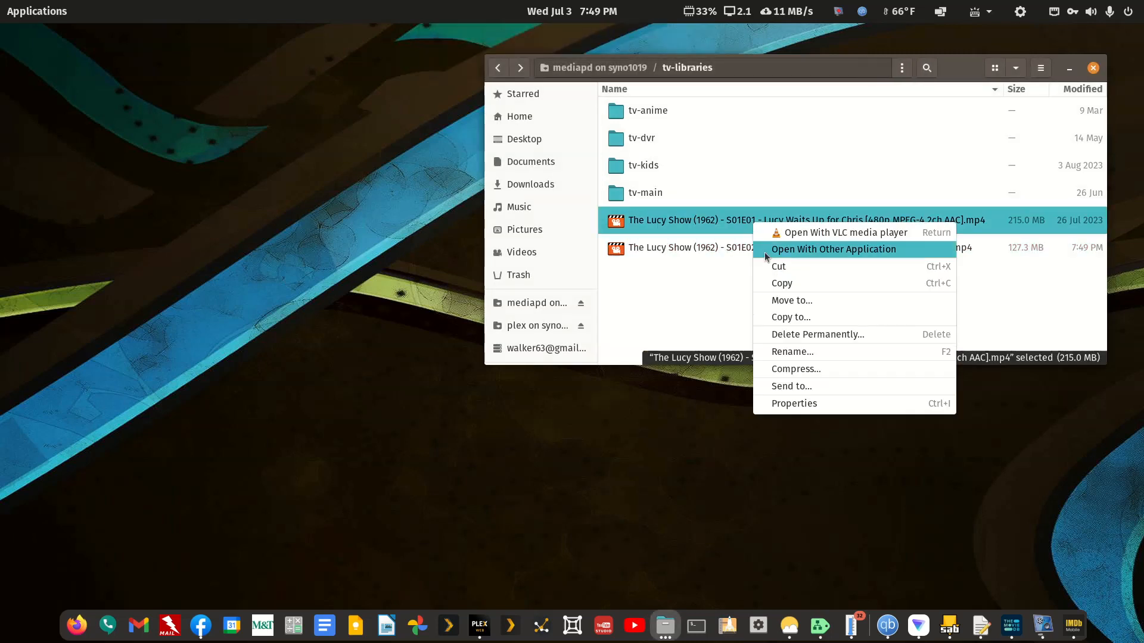
click(779, 351)
key(Right)
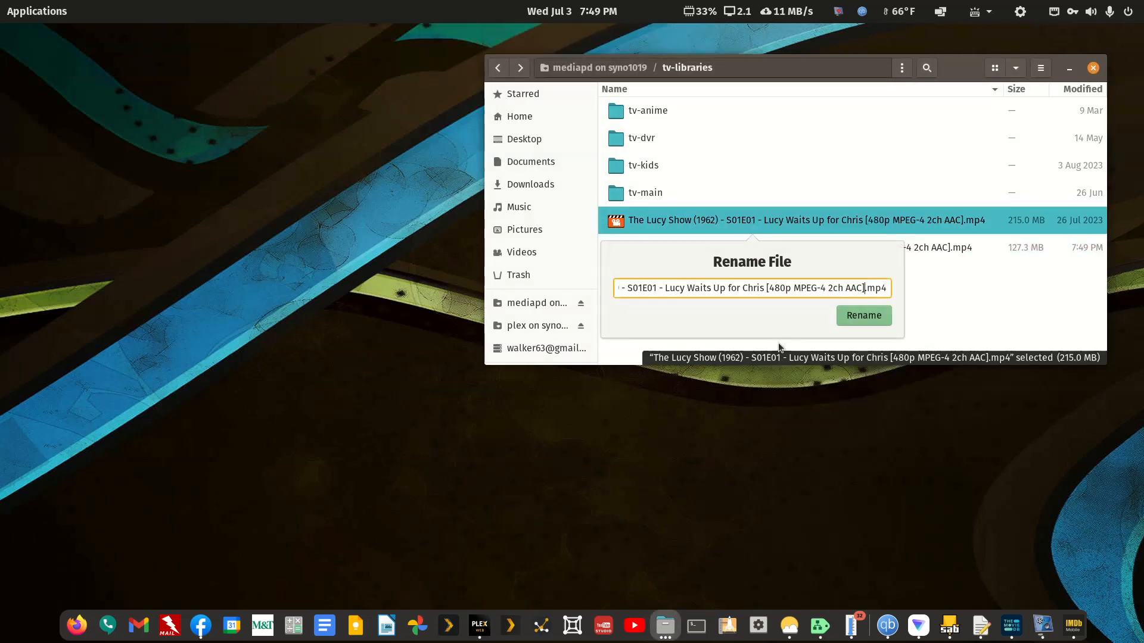
key(shift+Left)
key(shift+Left)
key(shift+Left)
key(shift+Left)
key(shift+Left)
key(shift+Left)
key(shift+Left)
key(shift+Left)
key(shift+Left)
key(shift+Left)
key(shift+Left)
key(shift+Left)
key(shift+Left)
key(shift+Left)
key(shift+Left)
key(shift+Left)
key(shift+Left)
key(shift+Left)
key(shift+Left)
key(shift+Left)
key(BackSpace)
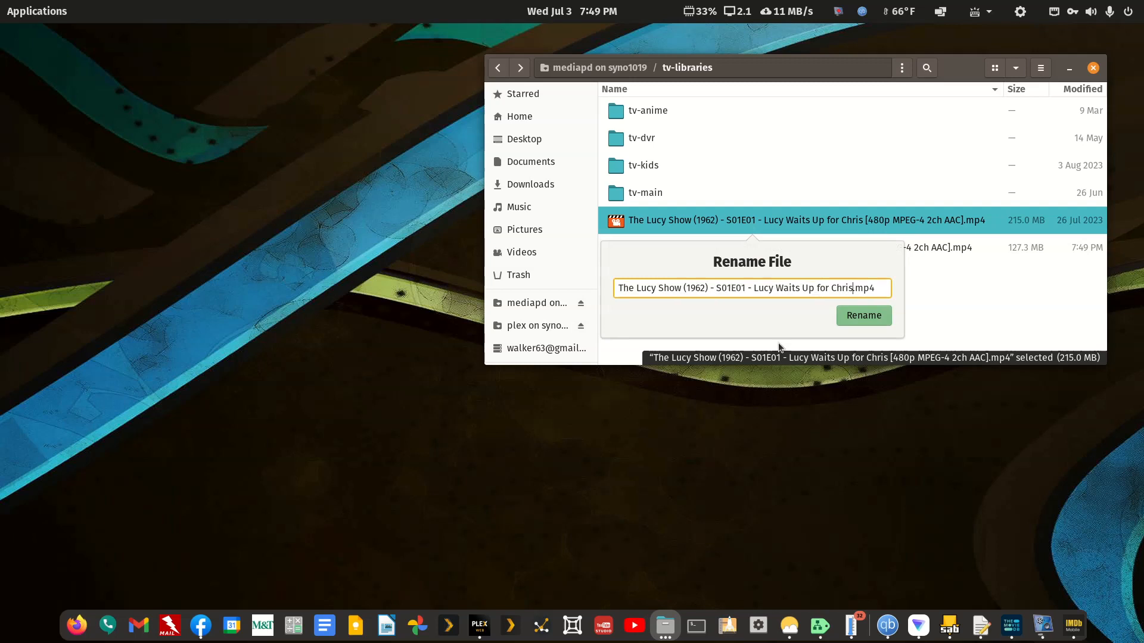
key(Return)
Rename the copied S01E02 file as "The Lucy Show (1962) - S01E02 - Lucy Digs Up a Date.mp4"
key(Down)
key(F2)
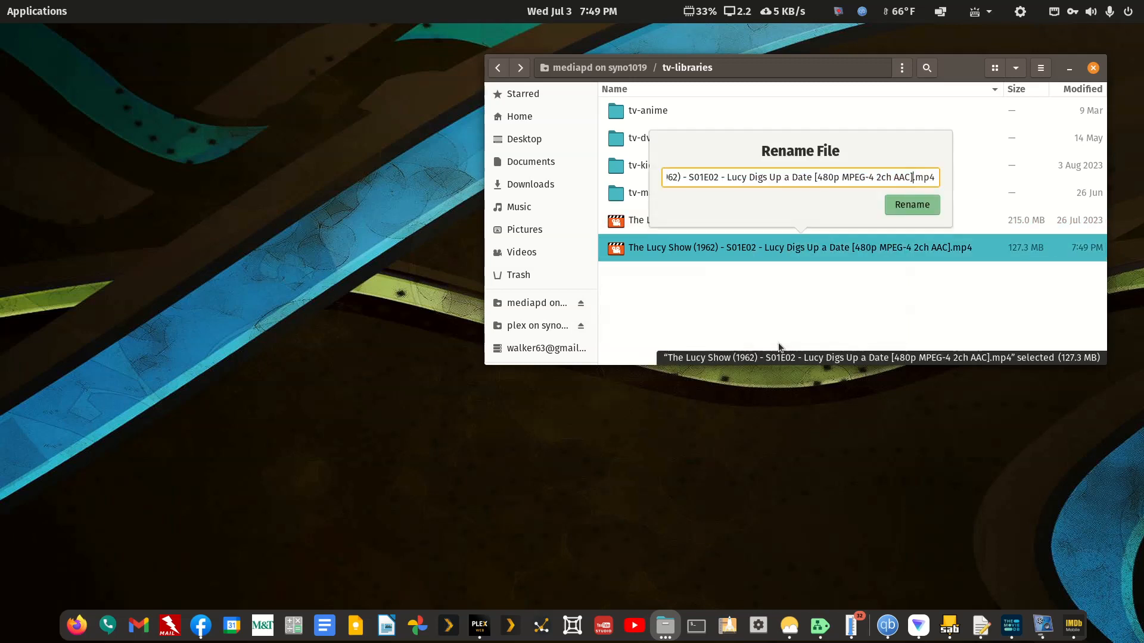
key(shift+Left)
key(shift+Left)
key(shift+Left)
key(shift+Left)
key(shift+Left)
key(shift+Left)
key(shift+Left)
key(shift+Left)
key(shift+Left)
key(shift+Left)
key(shift+Left)
key(shift+Left)
key(shift+Left)
key(shift+Left)
key(shift+Left)
key(shift+Left)
key(shift+Left)
key(shift+Left)
key(shift+Left)
key(shift+Left)
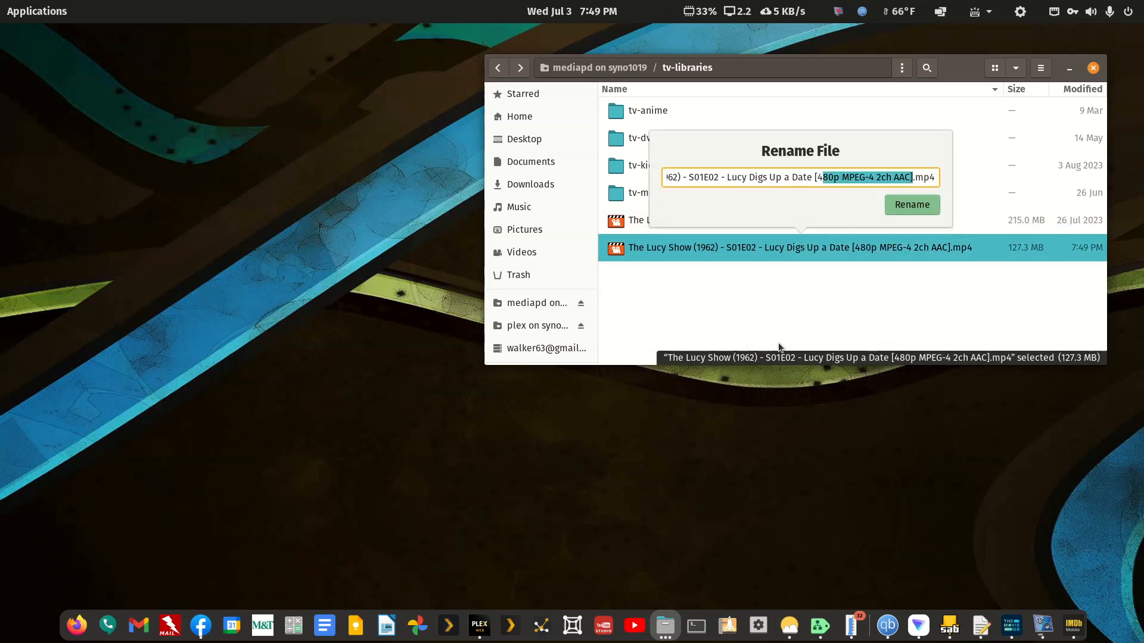
key(BackSpace)
key(Return)
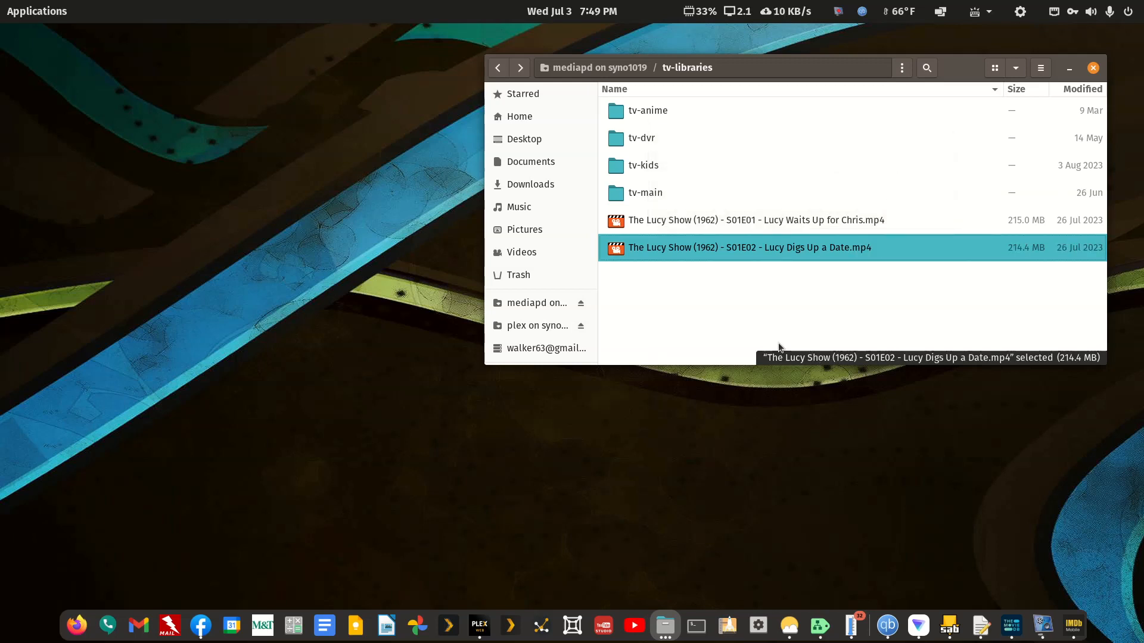
Remove the year from the S01E01 file name, leaving "The Lucy Show - S01E01 - Lucy Waits Up for Chris.mp4"
key(Up)
key(F2)
key(Right)
key(Left)
key(Left)
key(Left)
key(Left)
key(Left)
key(Left)
key(Left)
key(Left)
key(Left)
key(Left)
key(shift+Left)
key(shift+Left)
key(shift+Left)
key(shift+Left)
key(shift+Left)
key(shift+Left)
key(BackSpace)
key(Return)
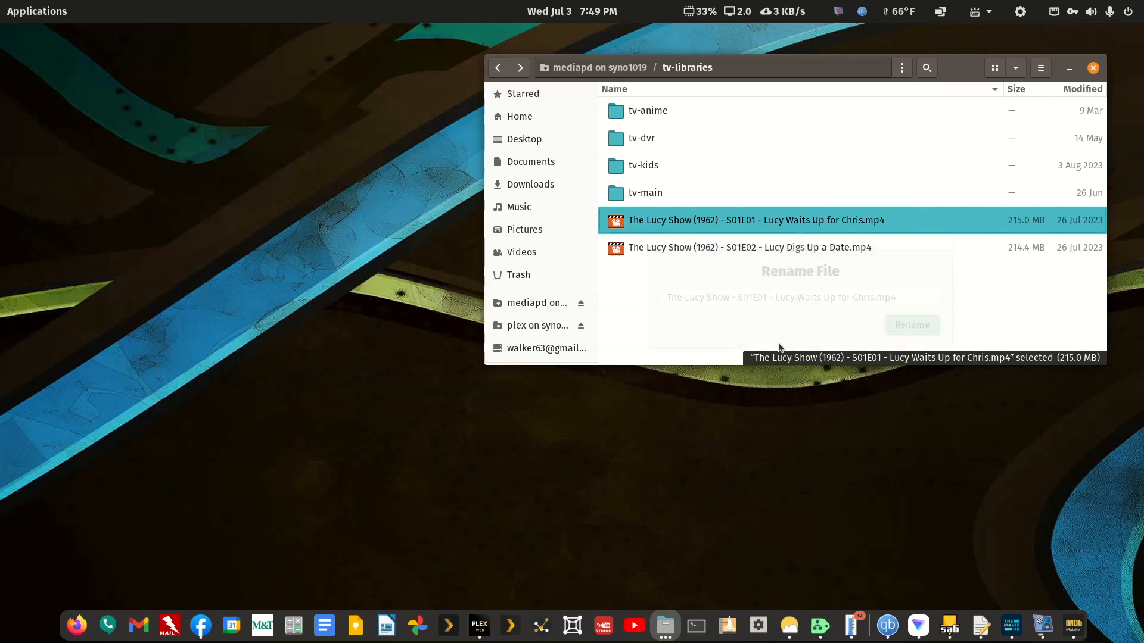
Remove the year from the S01E02 file name, leaving "The Lucy Show - S01E02 - Lucy Digs Up a Date.mp4"
key(Up)
key(F2)
key(Right)
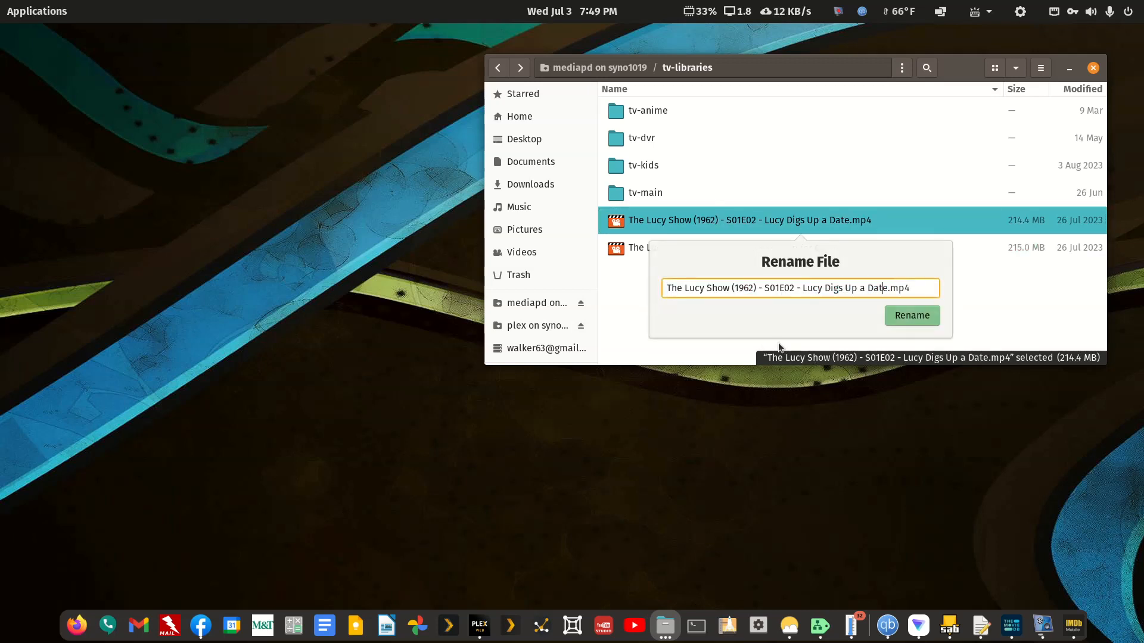
key(shift+Left)
key(shift+Left)
key(shift+Left)
key(shift+Left)
key(shift+Left)
key(BackSpace)
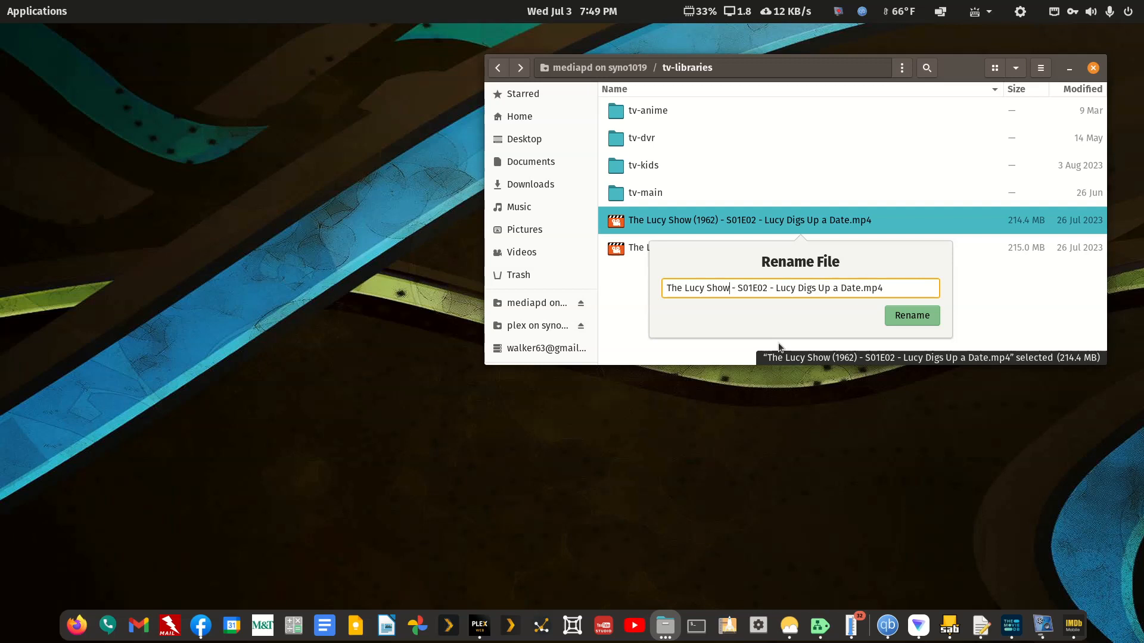
key(Return)
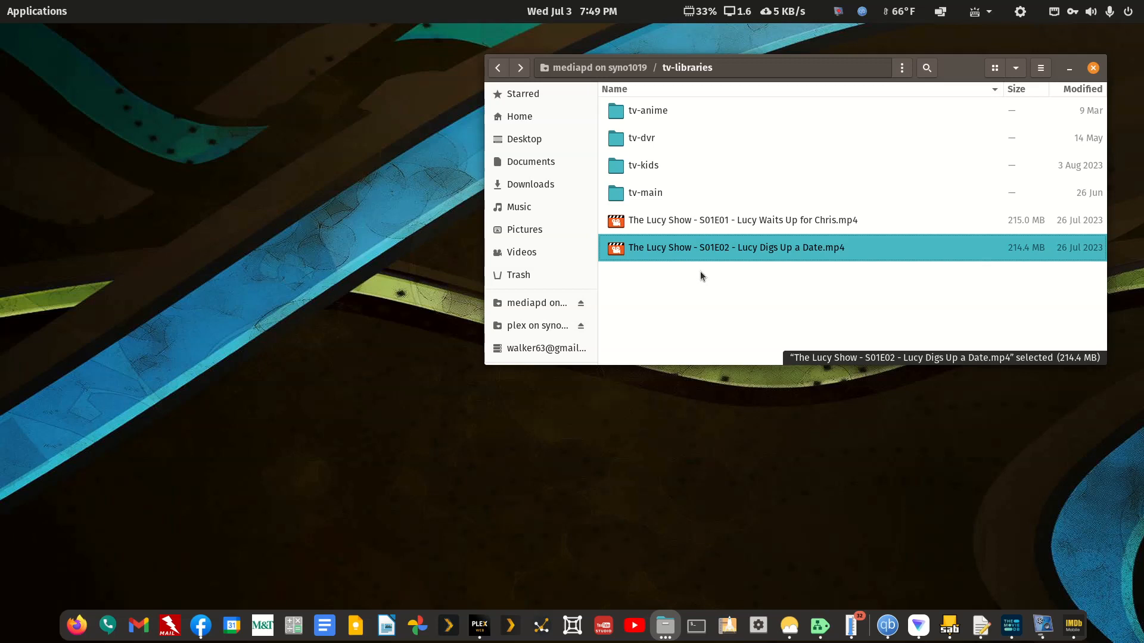
Open both Lucy Show episode files from tv-libraries together in FileBot
click(669, 283)
right_click(668, 283)
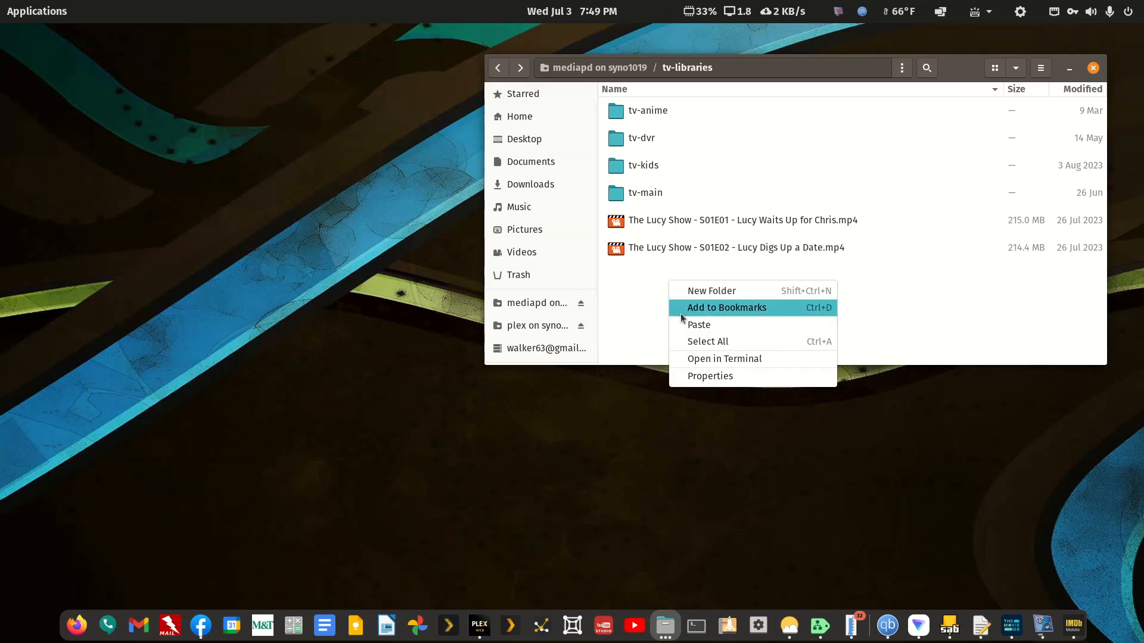
click(641, 272)
click(661, 244)
shift+click(668, 220)
right_click(669, 220)
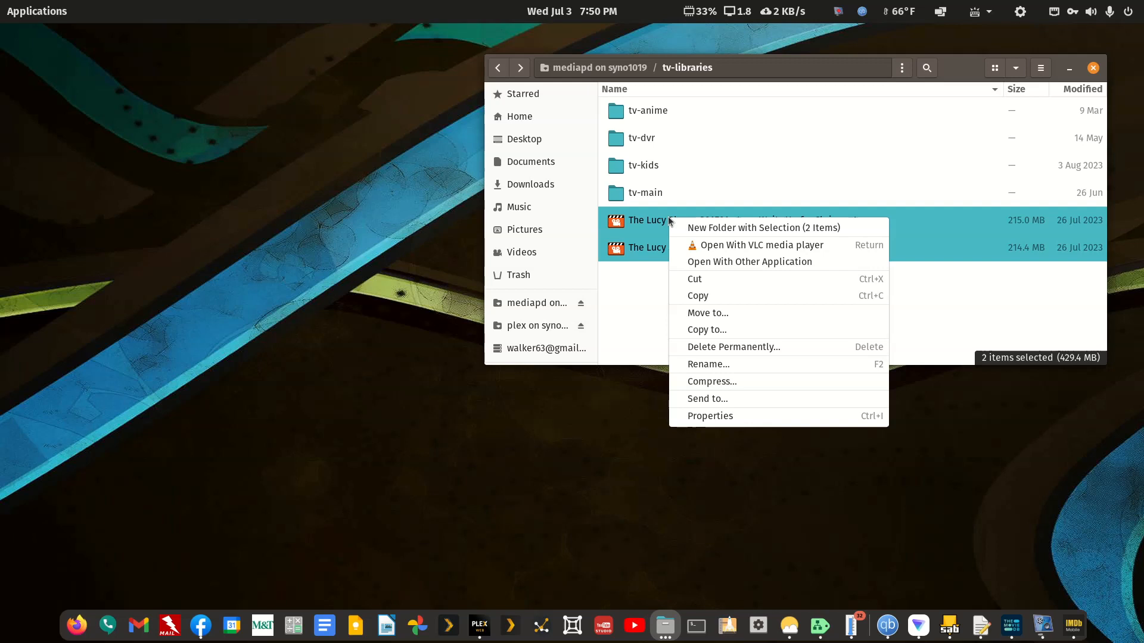
click(706, 262)
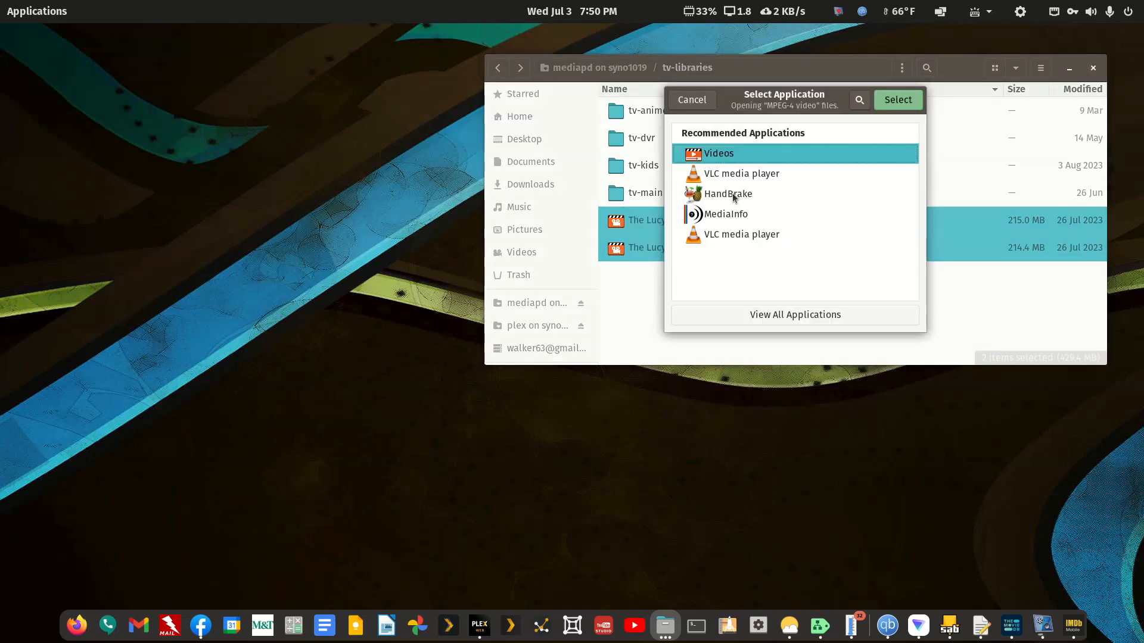
click(756, 317)
scroll(751, 295, down, 10)
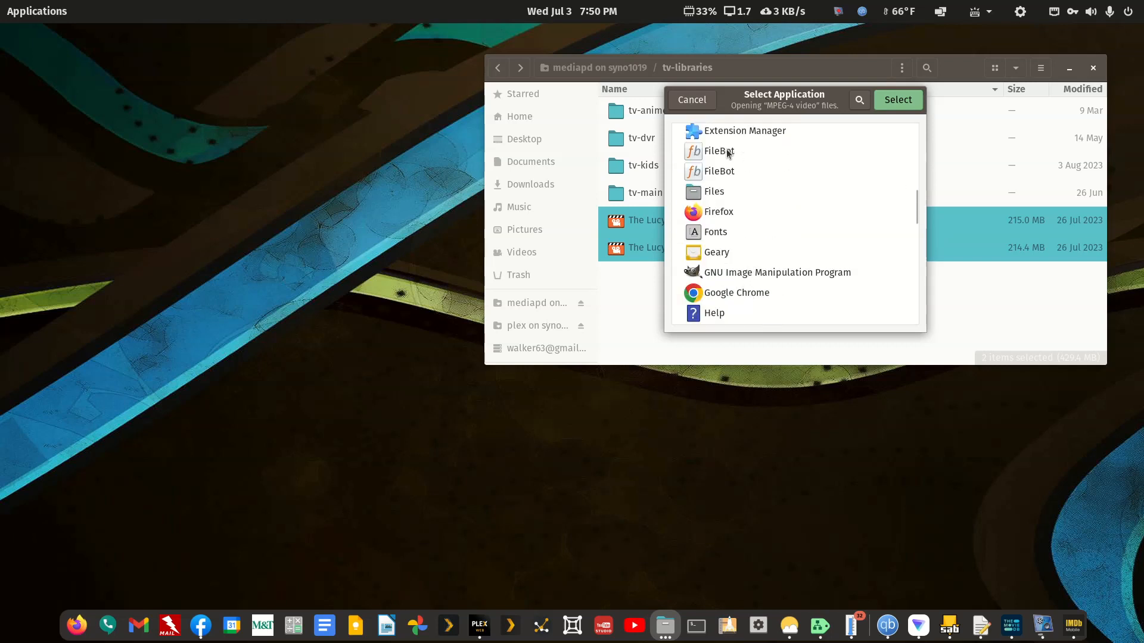
click(728, 154)
click(905, 100)
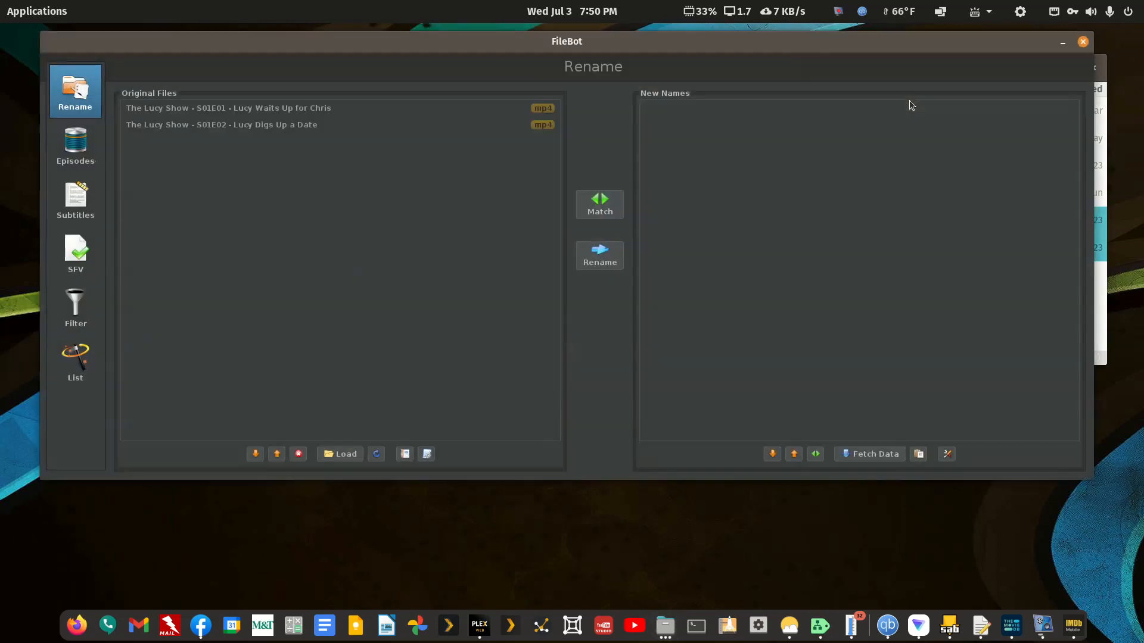
Preview the new paths and names for both episodes with the Organize Episodes for Plex preset
click(427, 455)
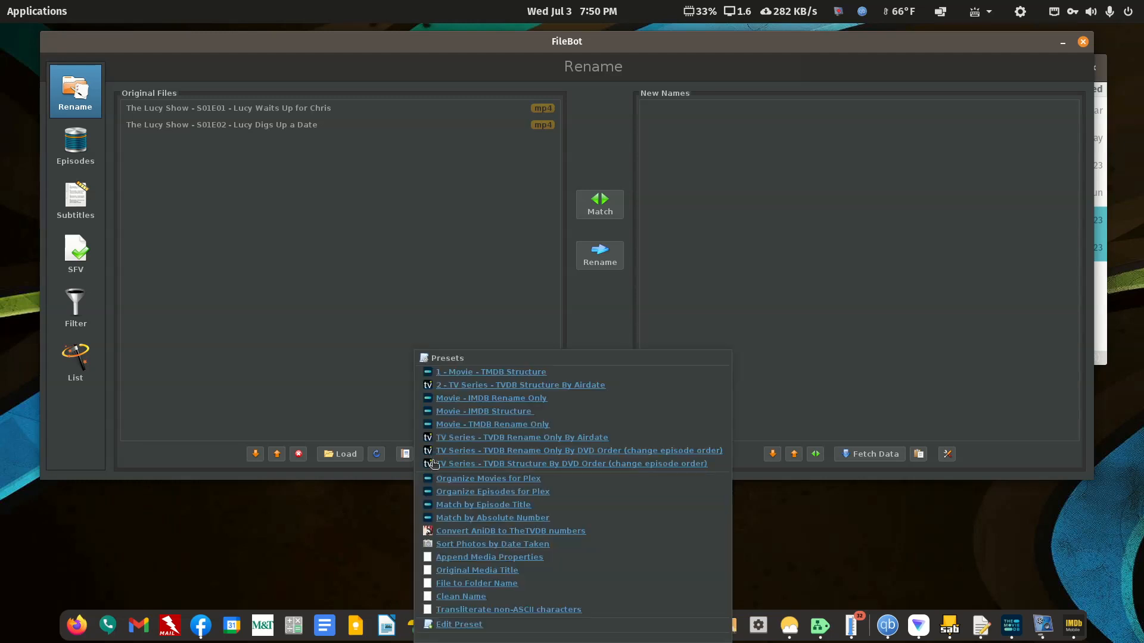
click(466, 492)
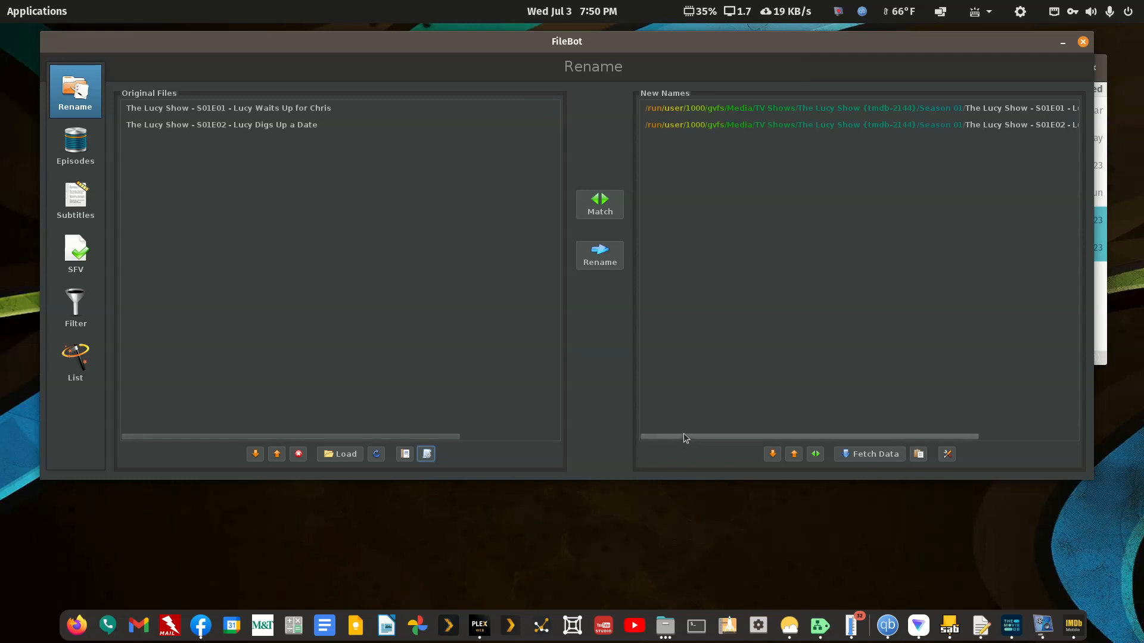
drag(684, 438, 881, 439)
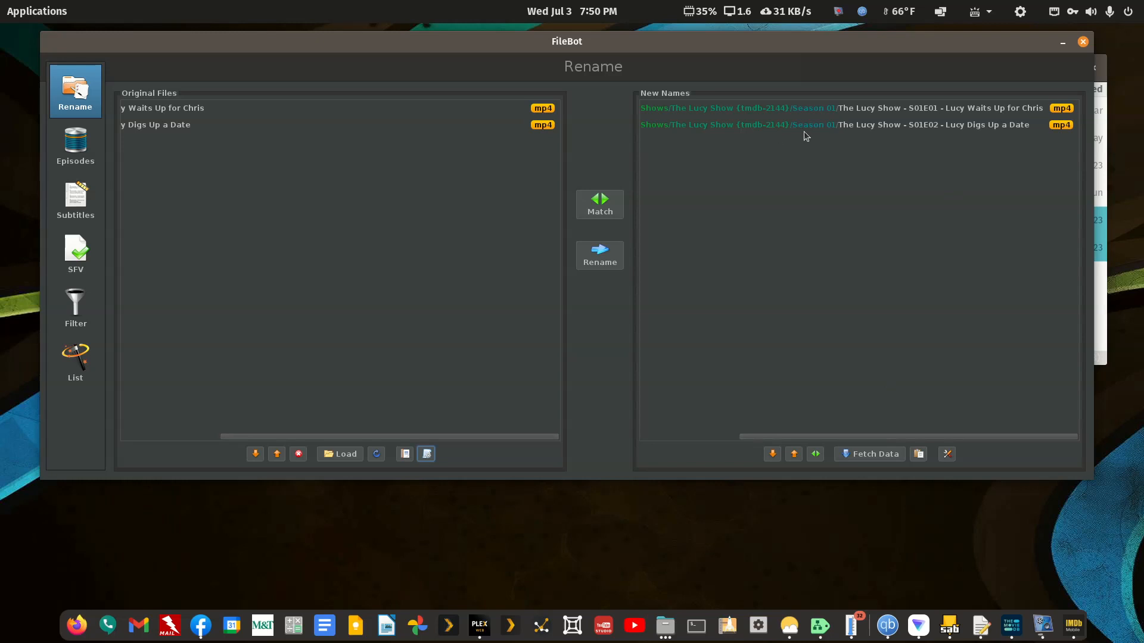
drag(819, 439, 724, 442)
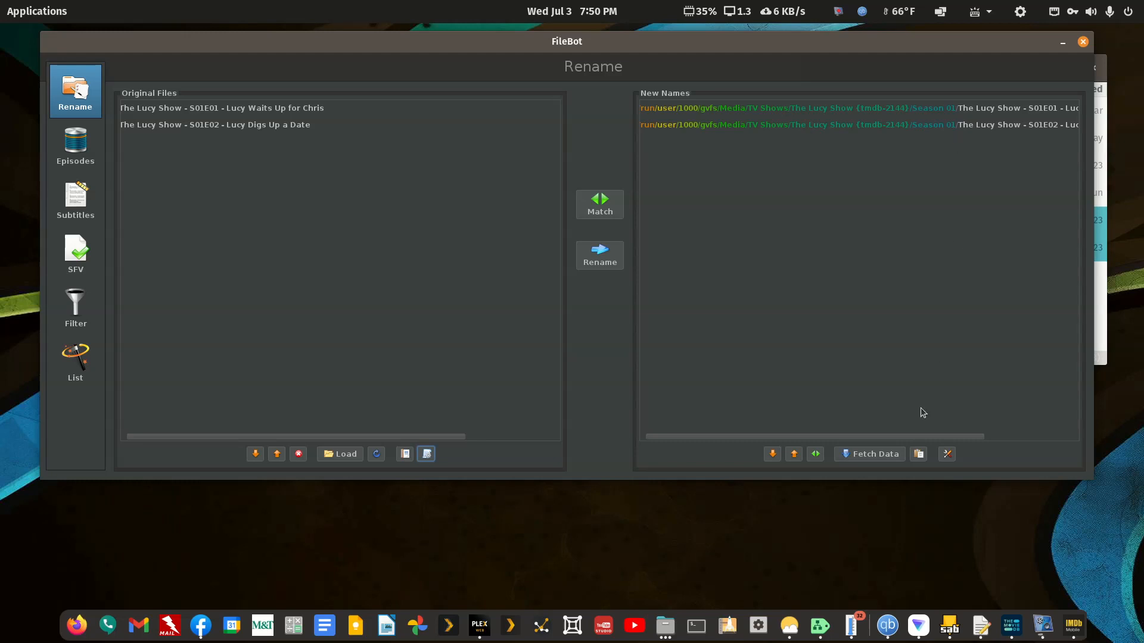
drag(910, 437, 1004, 428)
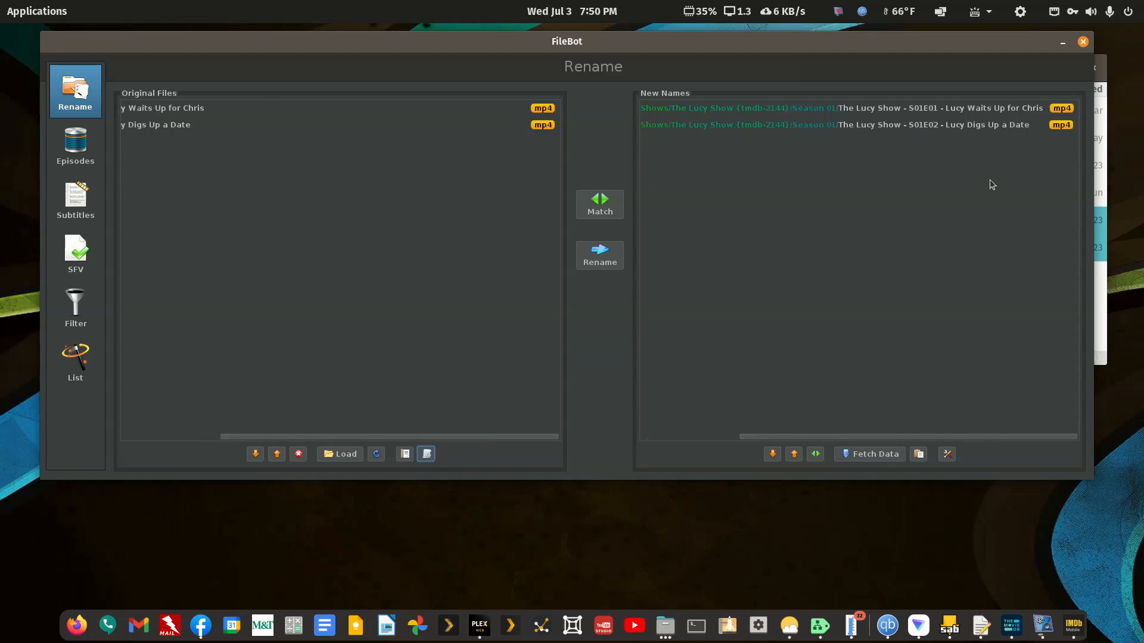
Preview the full new episode names with the 2 - TV Series - TVDB Structure By Airdate preset
click(427, 453)
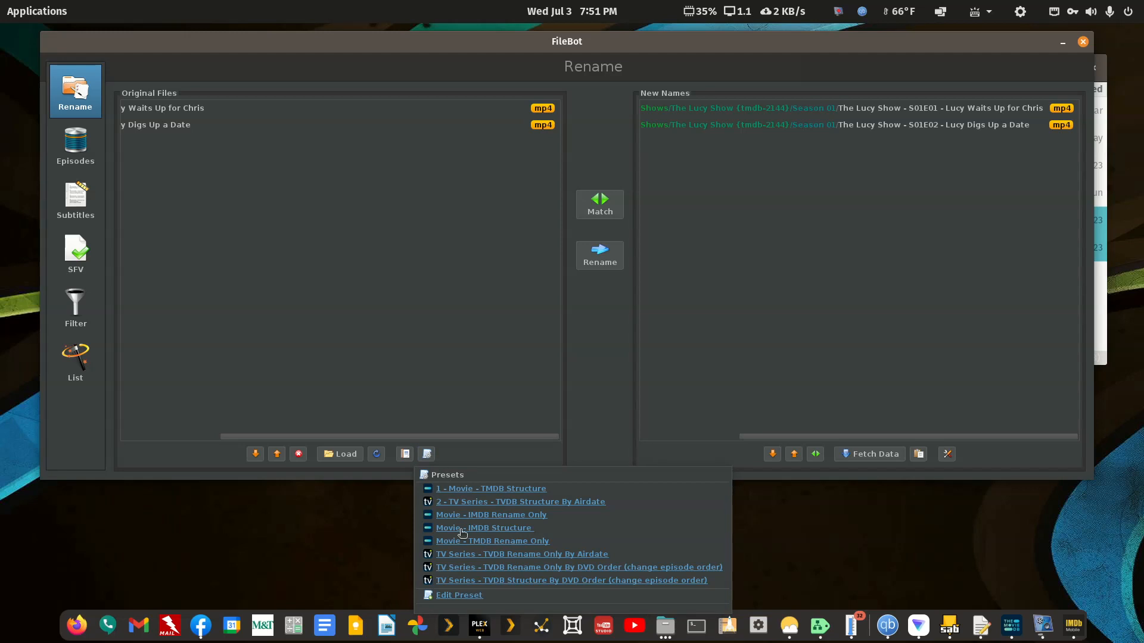
click(492, 504)
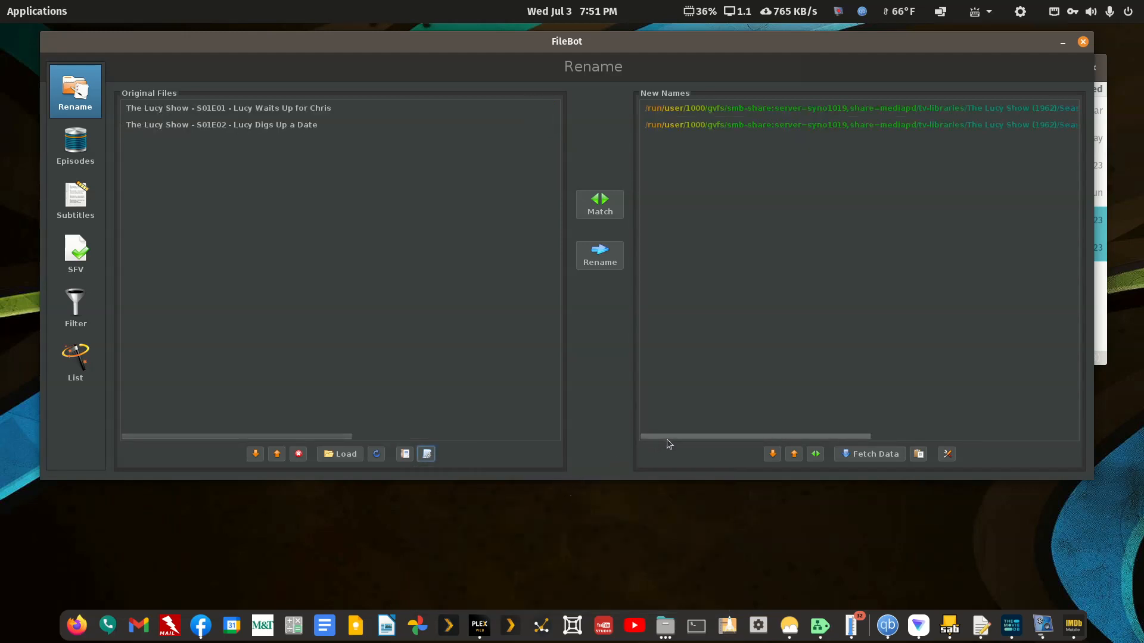
drag(868, 442, 808, 442)
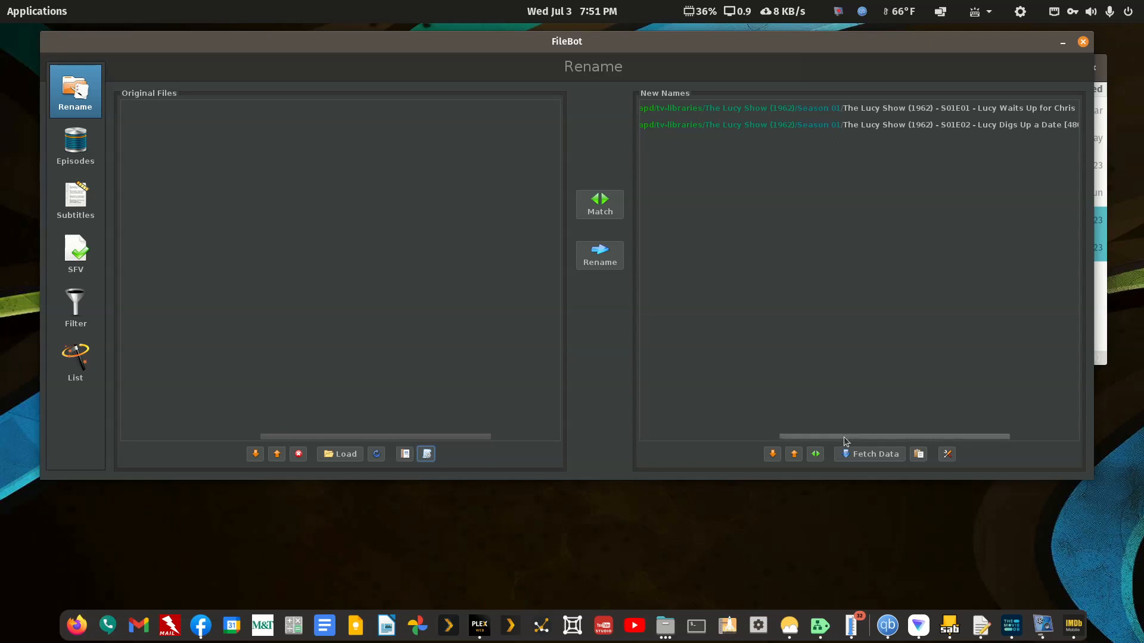
drag(852, 436, 919, 438)
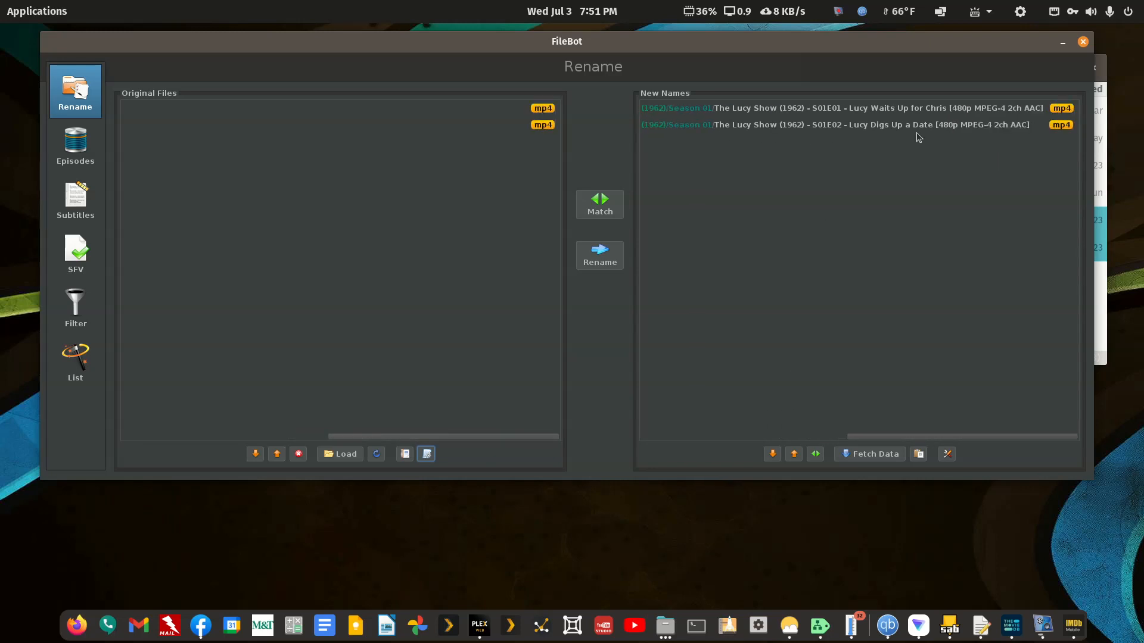
Rename both episodes with the TV Series - TVDB Structure By DVD Order preset and close FileBot
click(428, 454)
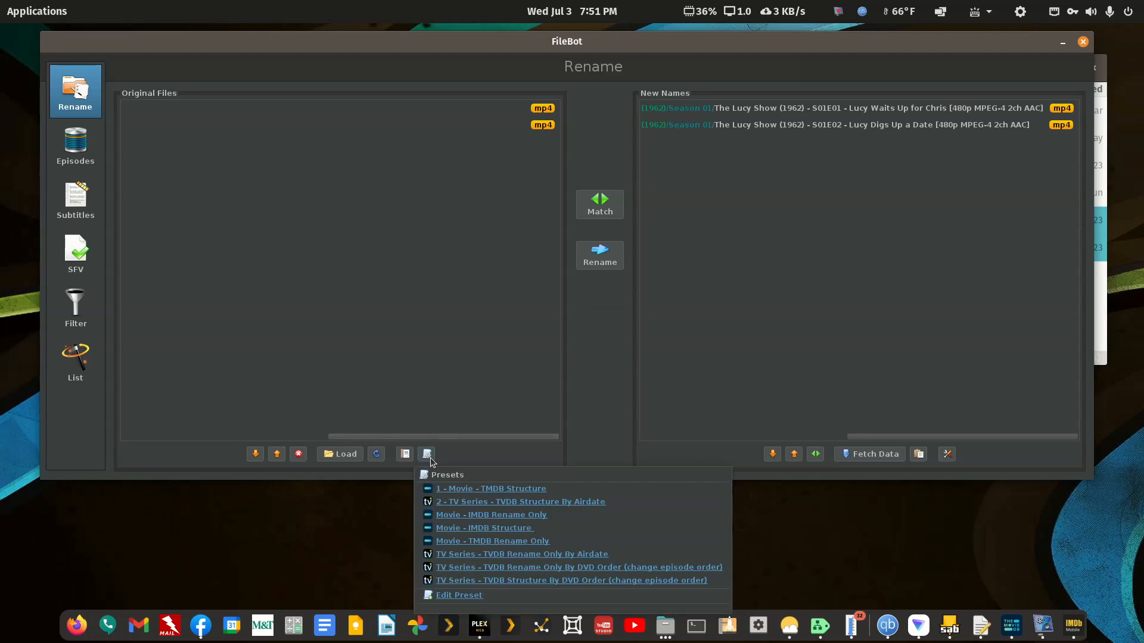
click(508, 581)
drag(657, 441, 830, 470)
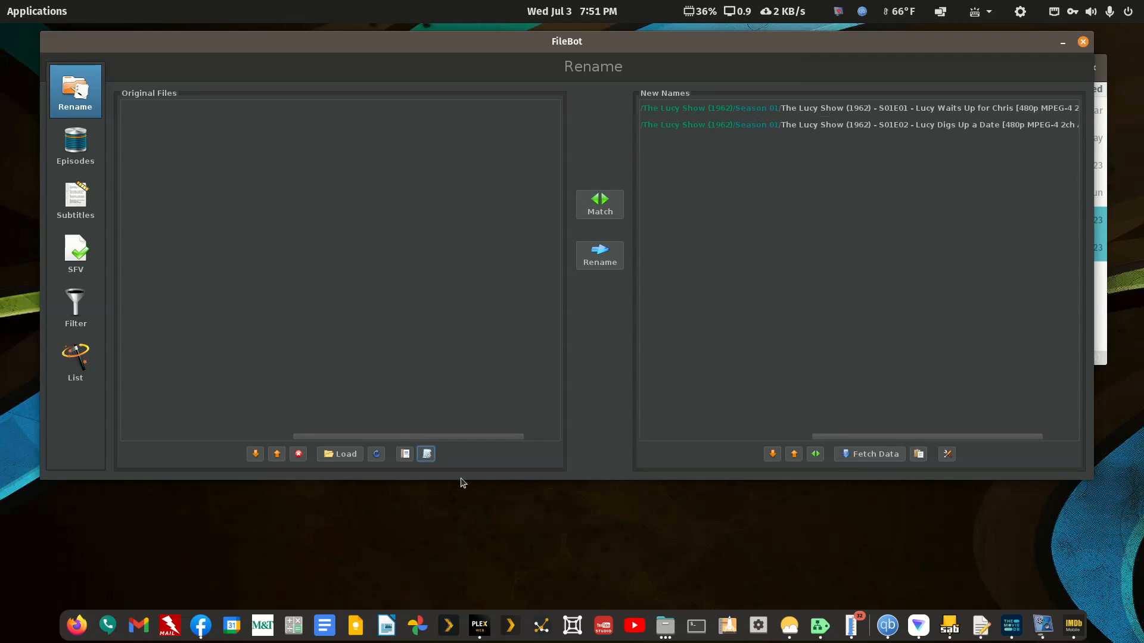
click(597, 265)
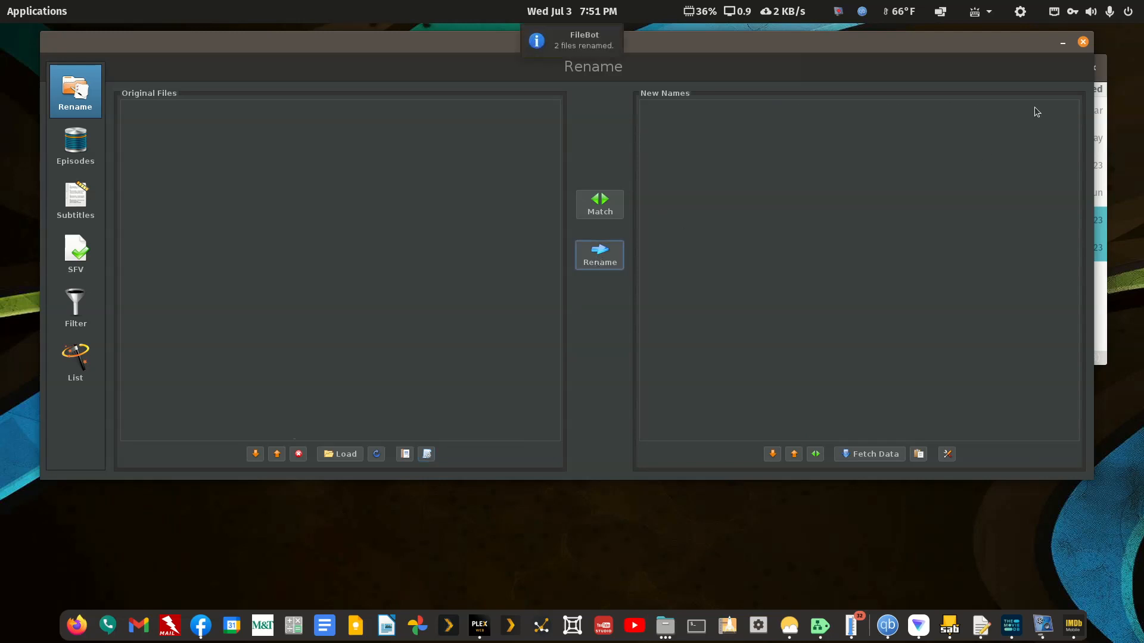
click(1083, 41)
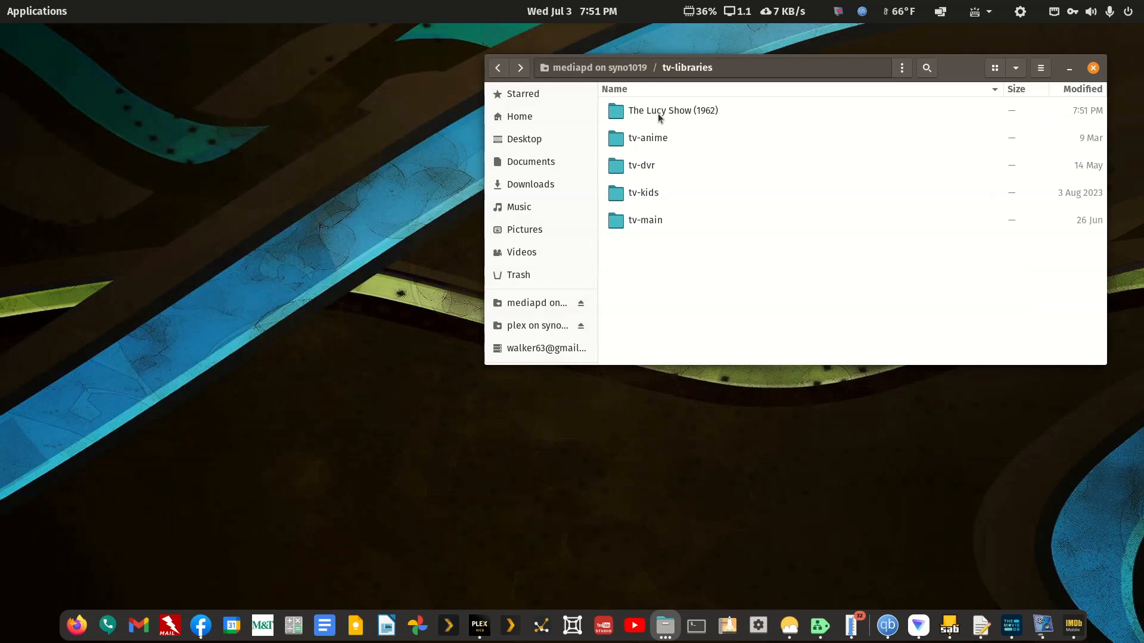
Check the renamed episodes in Season 01 of the new The Lucy Show (1962) folder and return to tv-libraries
double_click(659, 115)
double_click(659, 112)
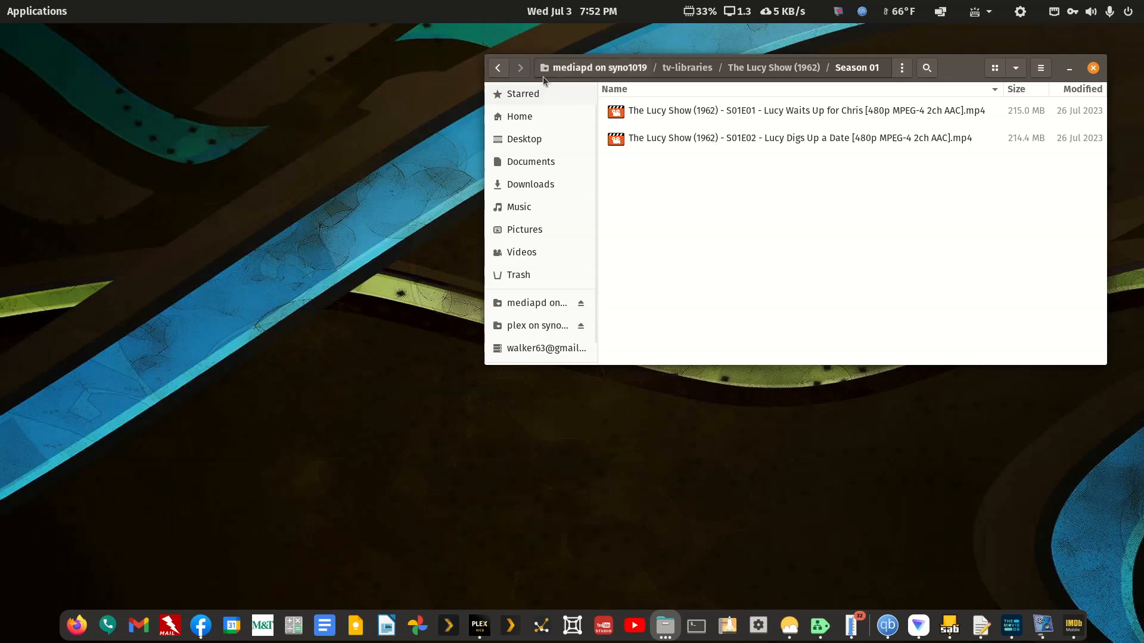
click(503, 72)
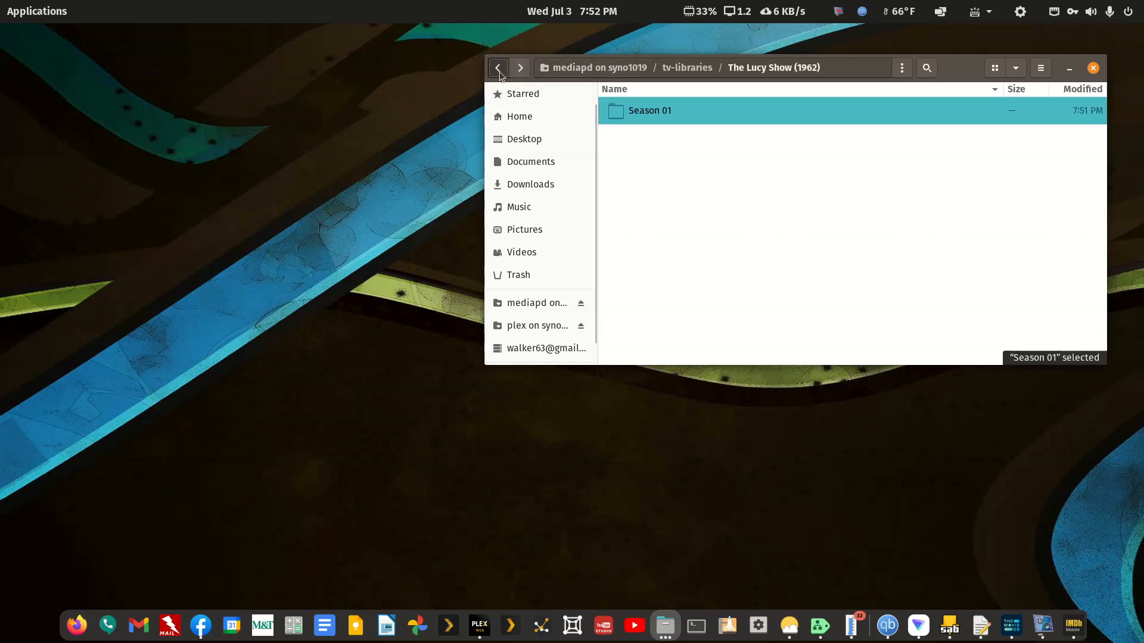
click(498, 68)
Permanently delete the The Lucy Show (1962) folder from tv-libraries
right_click(659, 112)
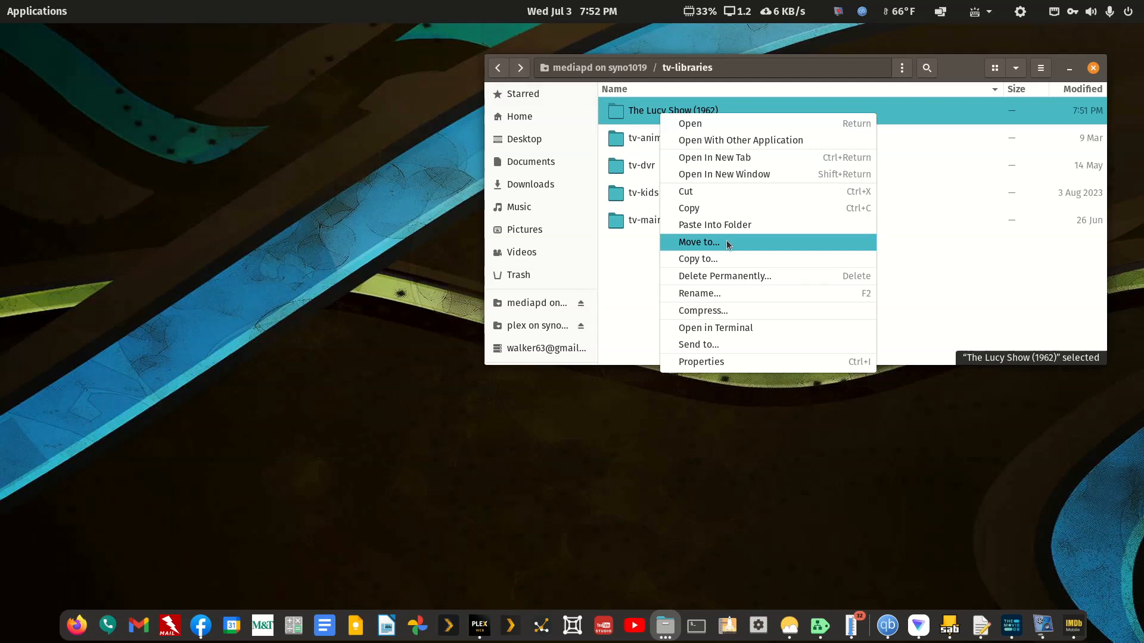
click(721, 279)
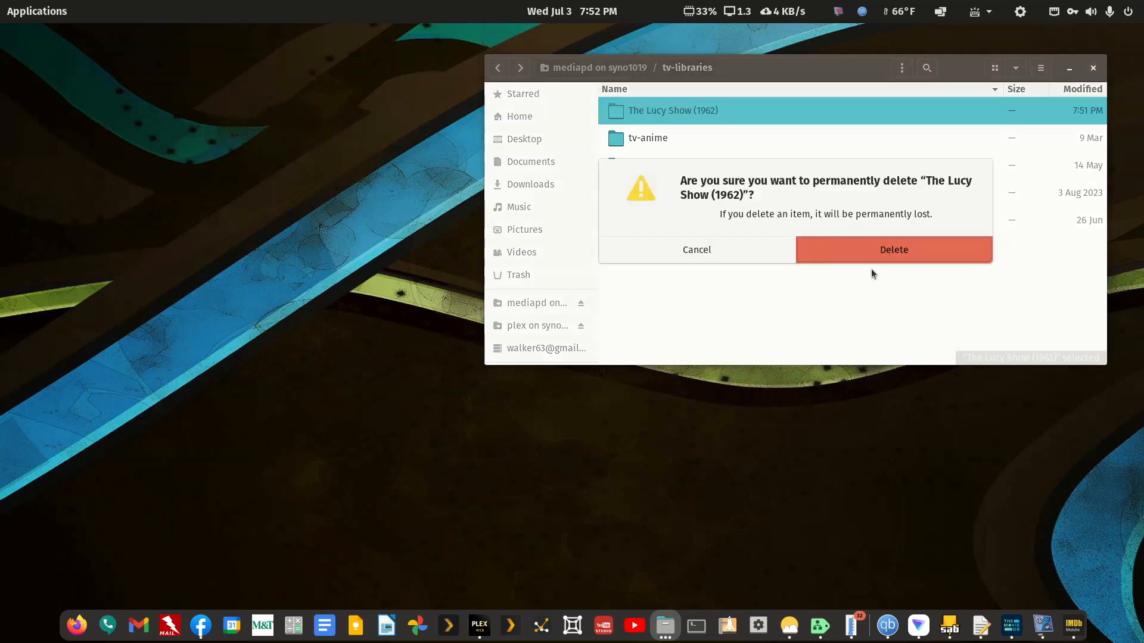
click(878, 252)
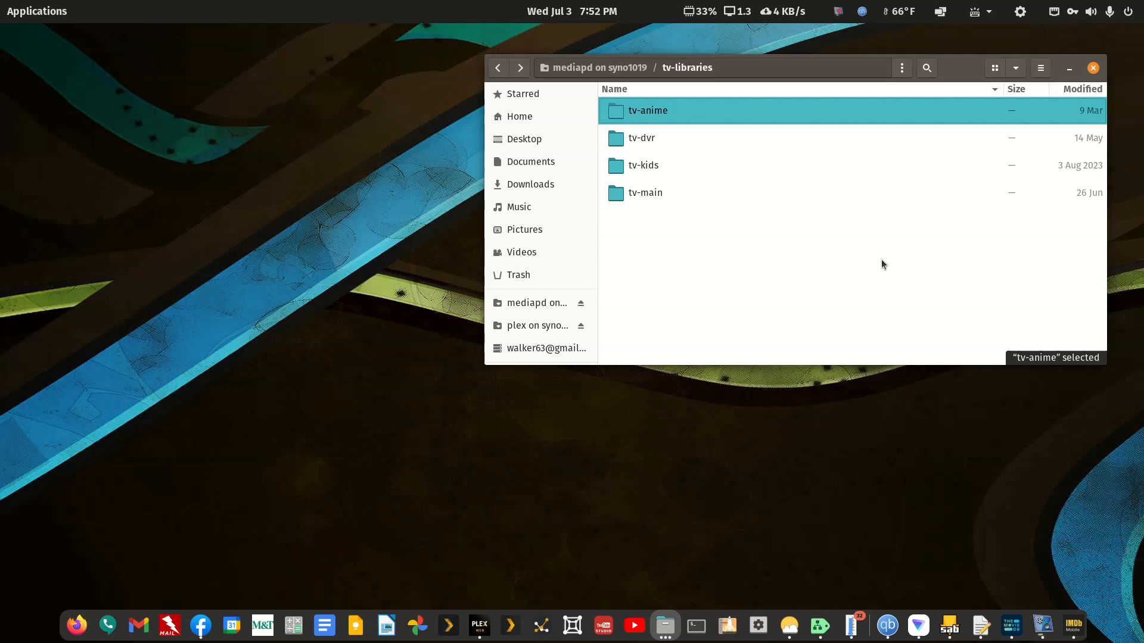